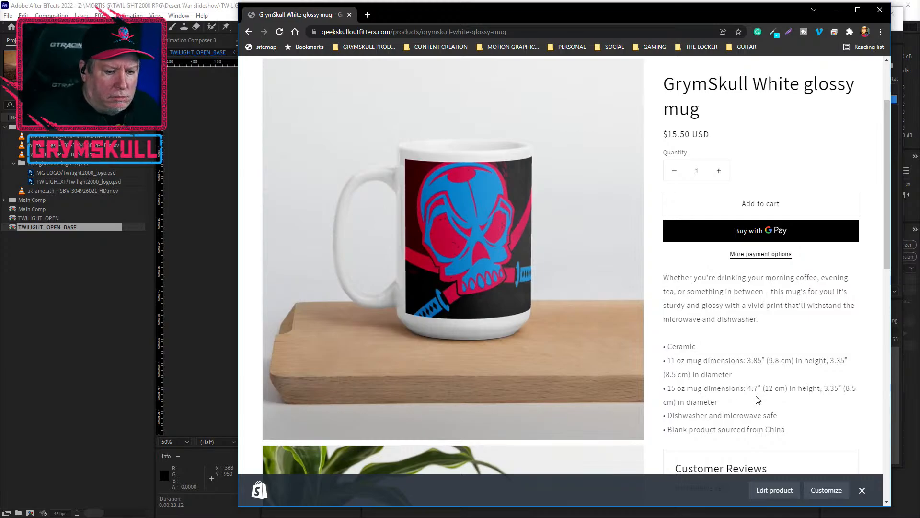
Examine the GrymSkull White glossy mug's photos, price and description on its product page, and close the browser window
scroll(801, 408, up, 2)
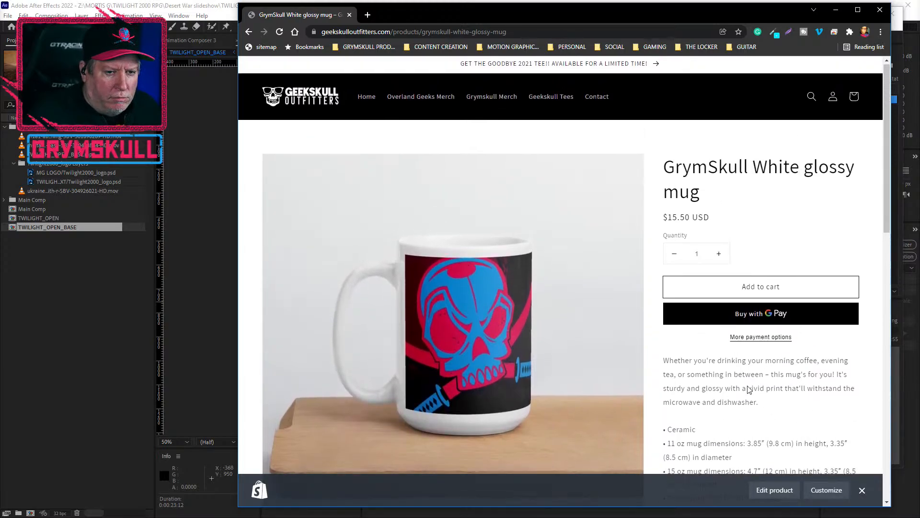
scroll(741, 415, down, 2)
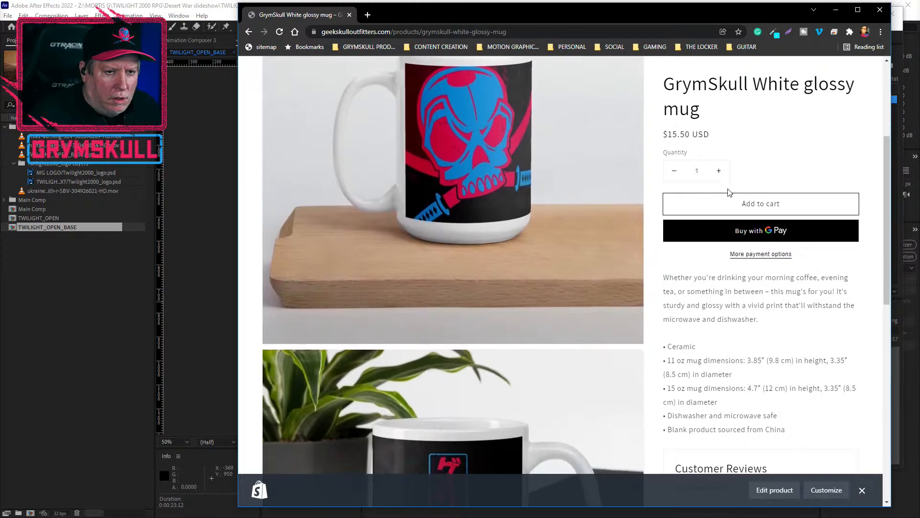
scroll(725, 339, down, 4)
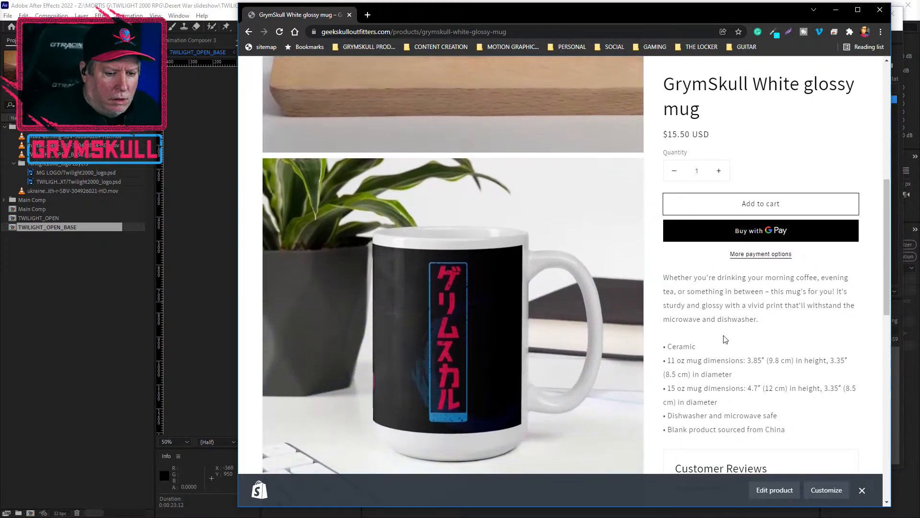
scroll(725, 339, up, 6)
scroll(507, 277, down, 10)
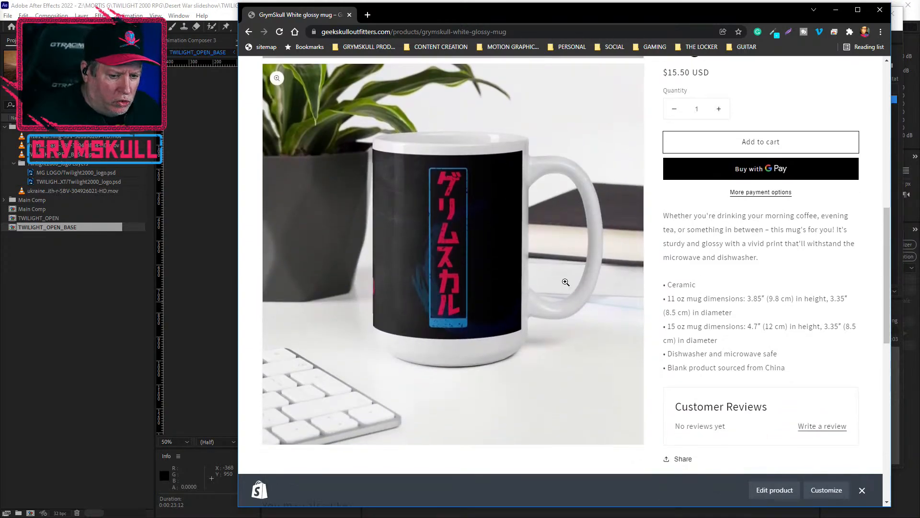
scroll(797, 272, down, 4)
scroll(797, 272, up, 5)
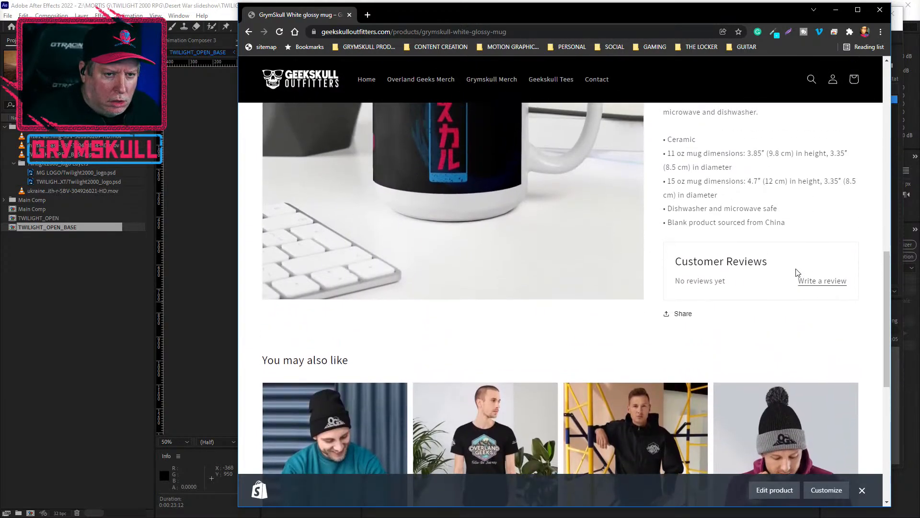
scroll(768, 304, up, 1)
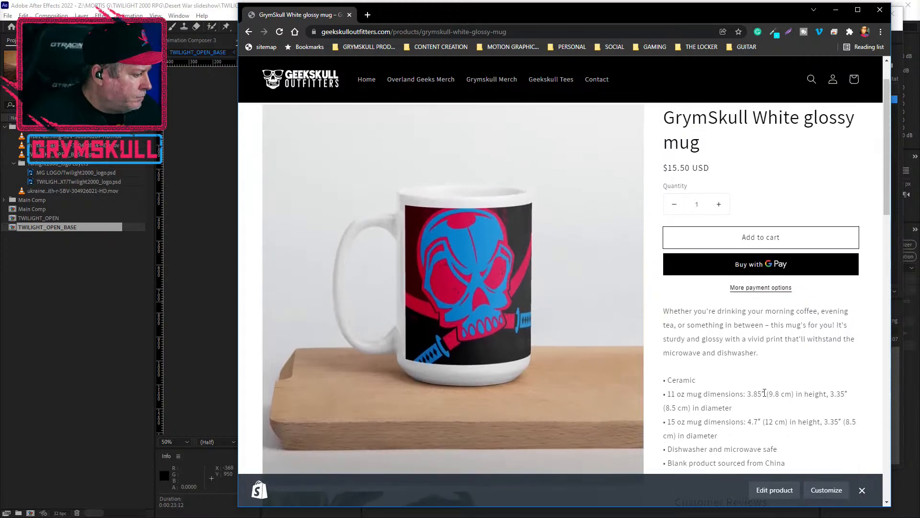
scroll(752, 313, up, 1)
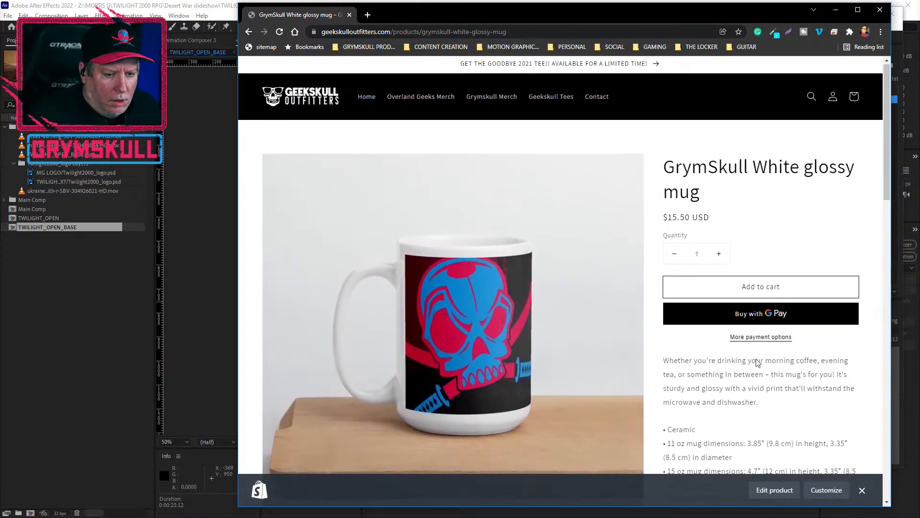
scroll(752, 336, down, 5)
scroll(751, 366, down, 4)
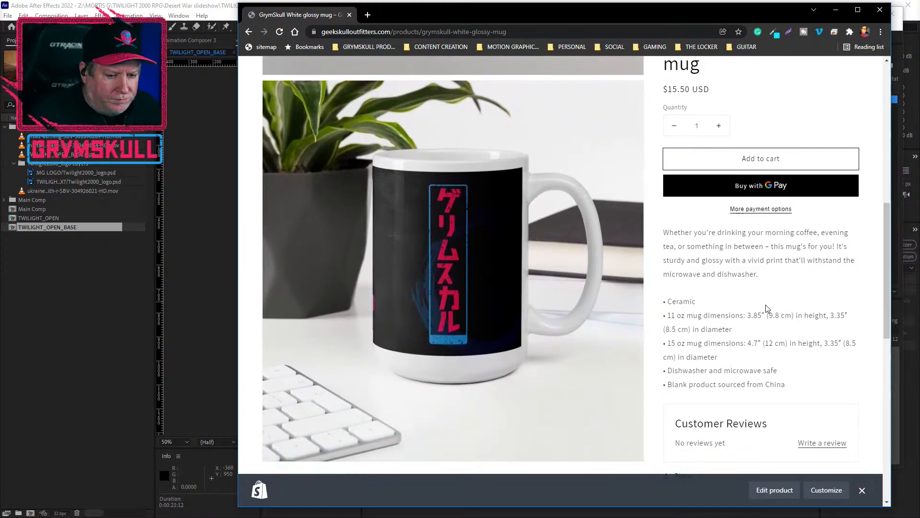
scroll(777, 330, up, 1)
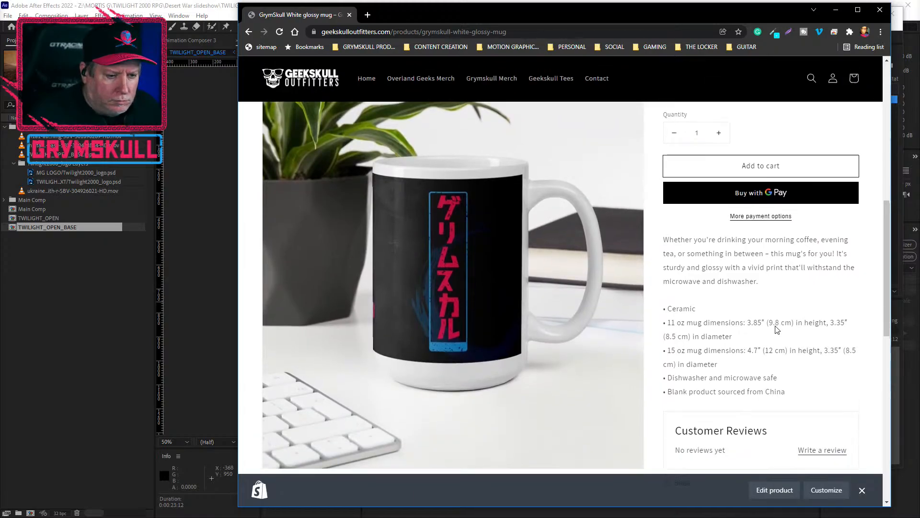
scroll(467, 366, up, 4)
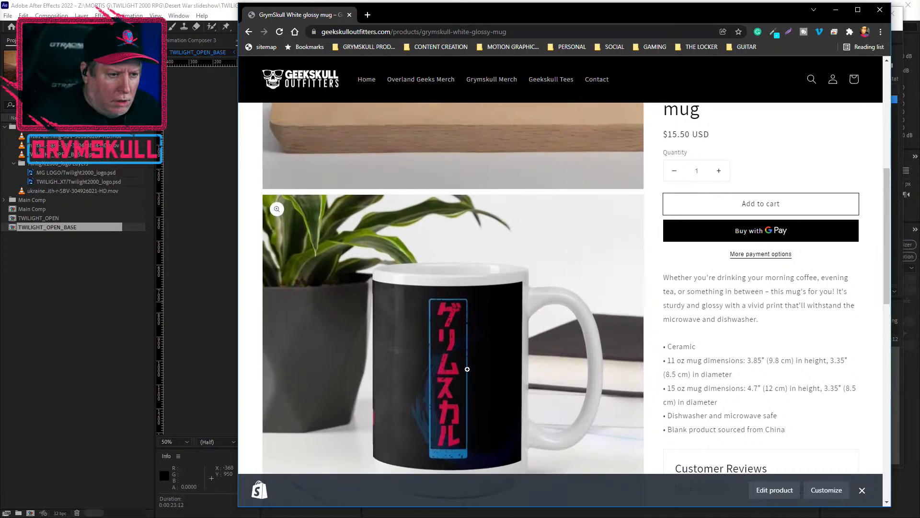
scroll(467, 365, up, 4)
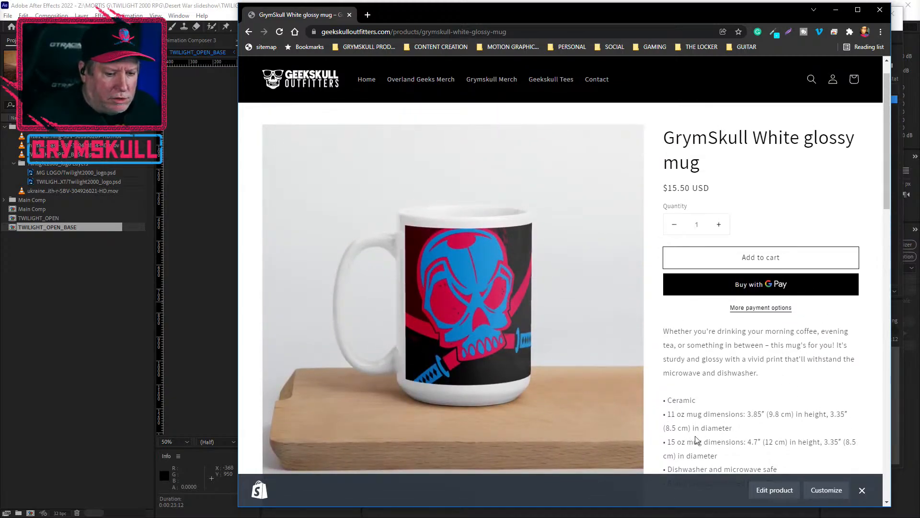
scroll(700, 441, down, 1)
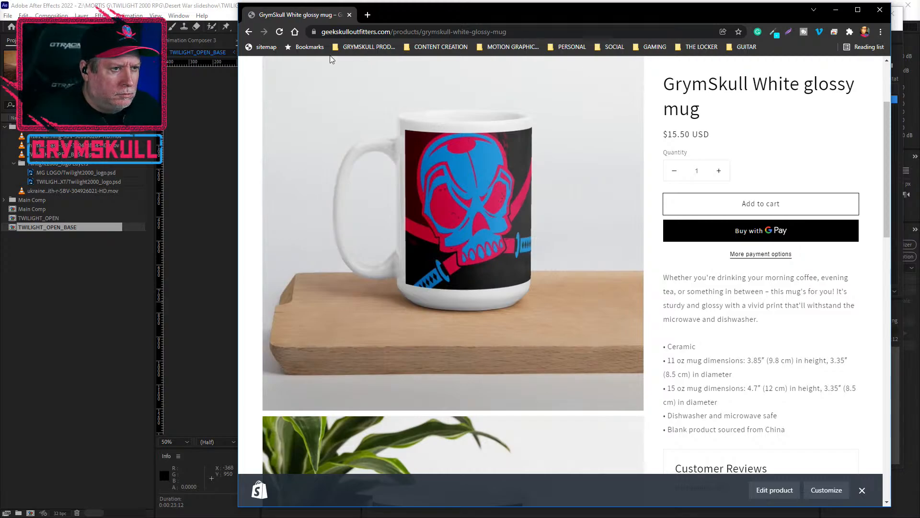
click(879, 10)
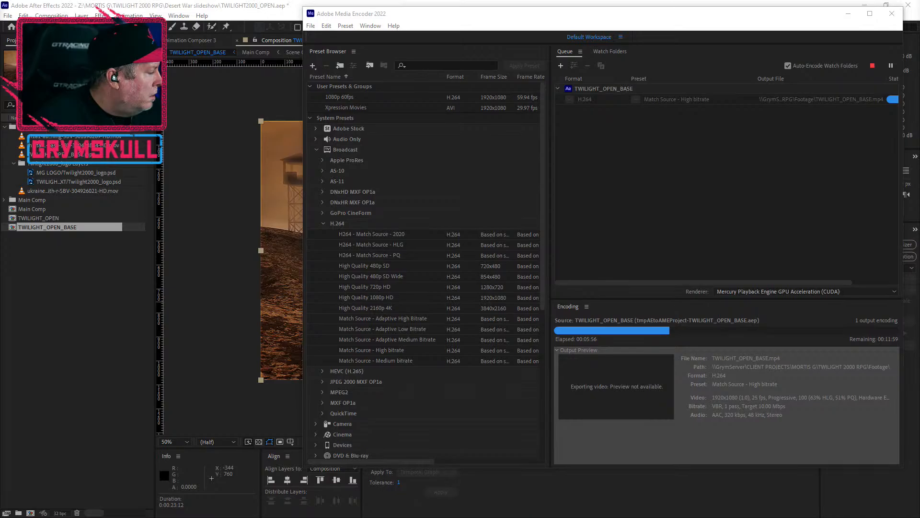
Bring a new browser window over the encoder, open kit.co/GrymSkull in it, and reposition the window
drag(0, 82, 694, 31)
click(710, 45)
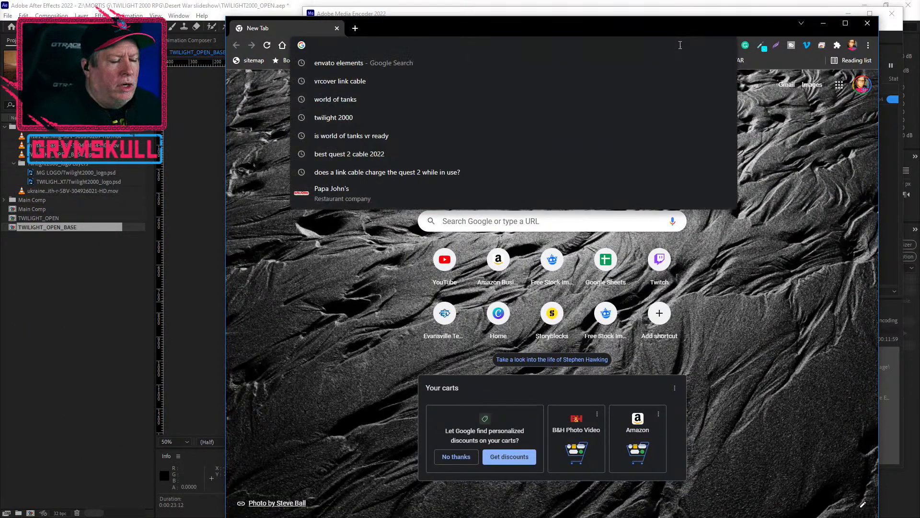
text(kit.co/GrymSkull)
key(Return)
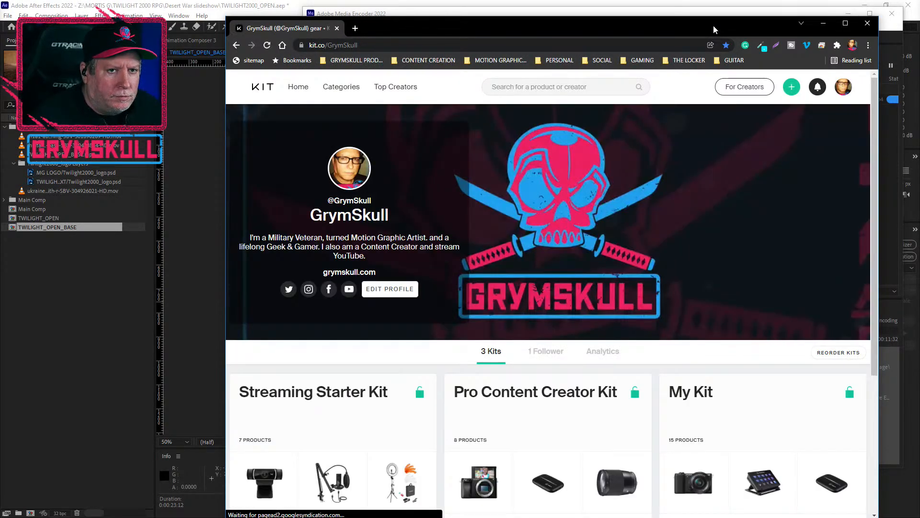
drag(713, 28, 737, 14)
Look over the GrymSkull profile and its Streaming Starter Kit, Pro Content Creator Kit and My Kit cards
scroll(366, 397, down, 2)
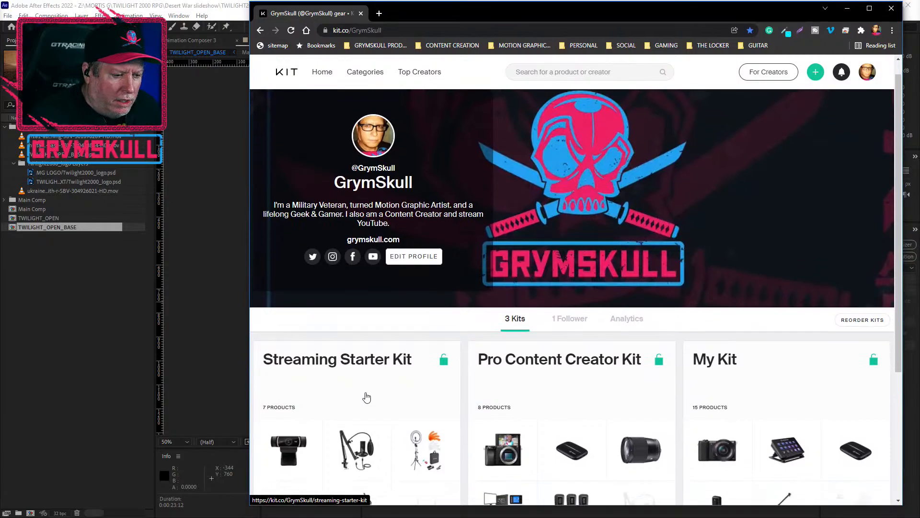
scroll(646, 322, down, 3)
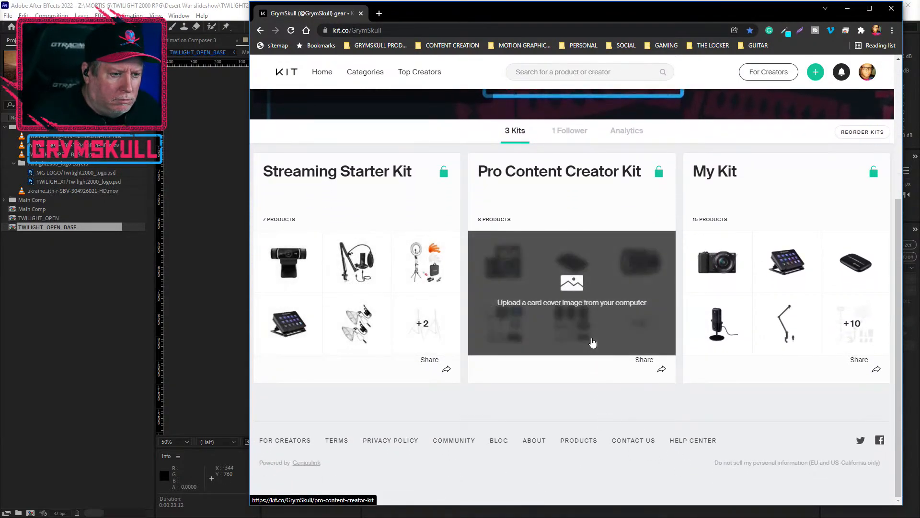
scroll(614, 378, up, 5)
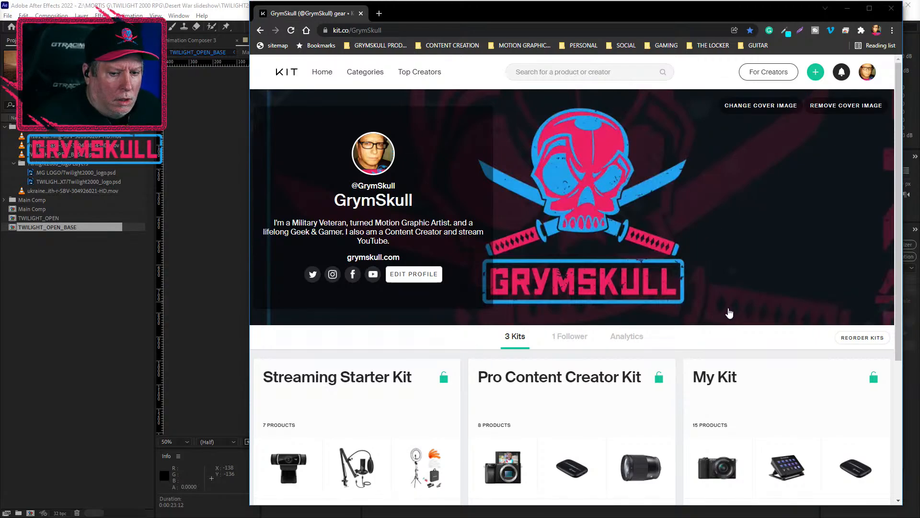
scroll(730, 311, down, 2)
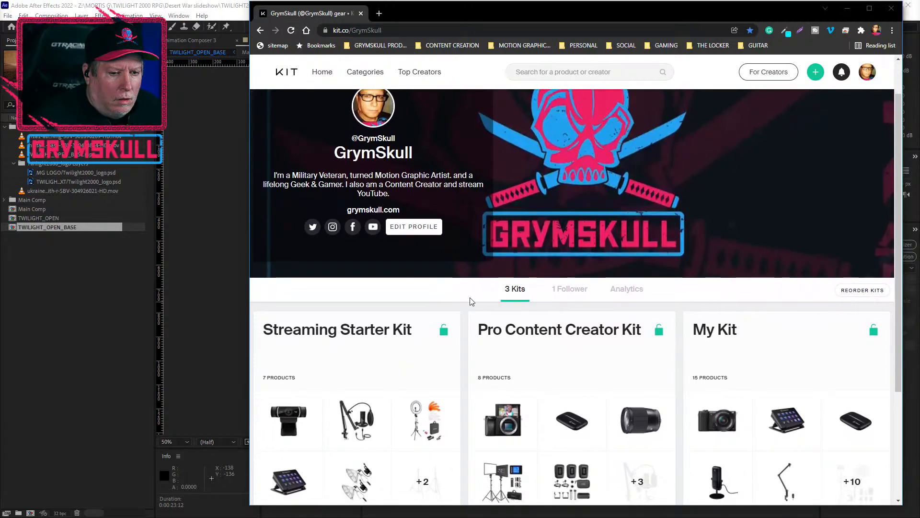
scroll(469, 301, down, 3)
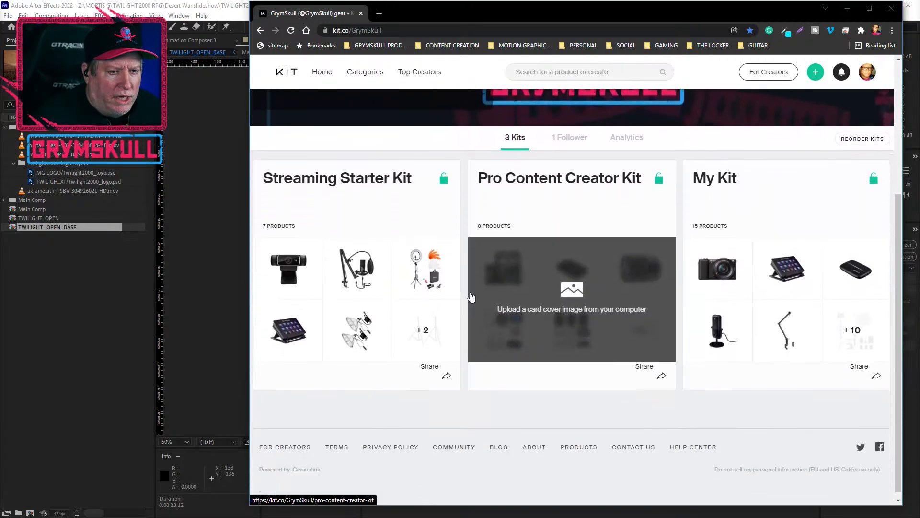
scroll(473, 293, up, 3)
scroll(473, 293, down, 3)
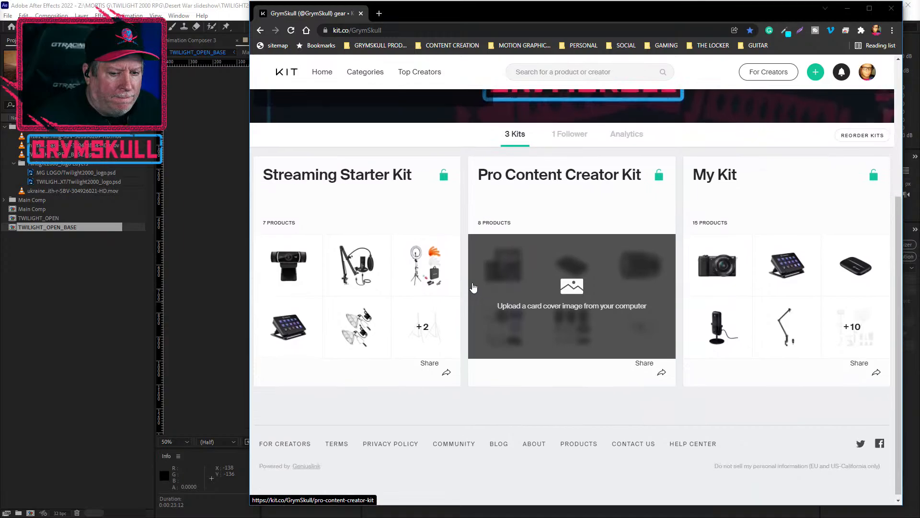
scroll(473, 287, up, 3)
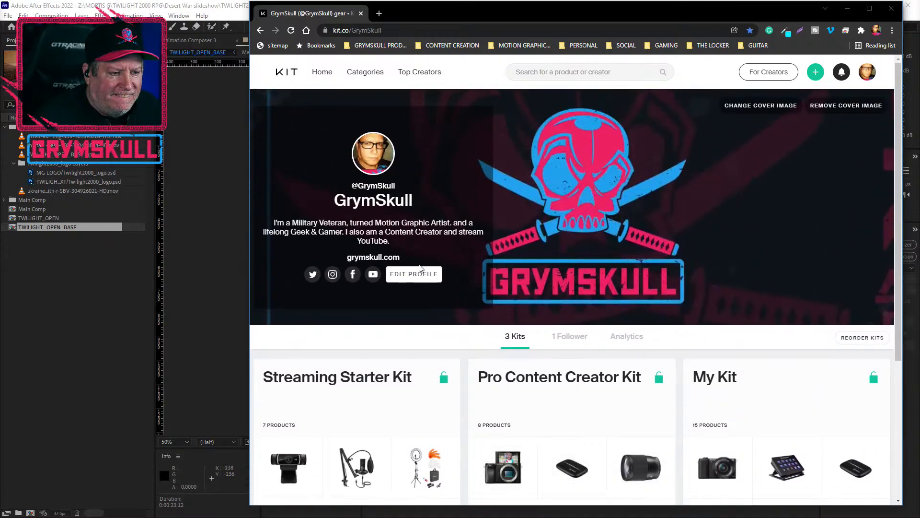
Check the account menu options and the Streaming Starter Kit's visibility setting, closing both without changes
click(869, 77)
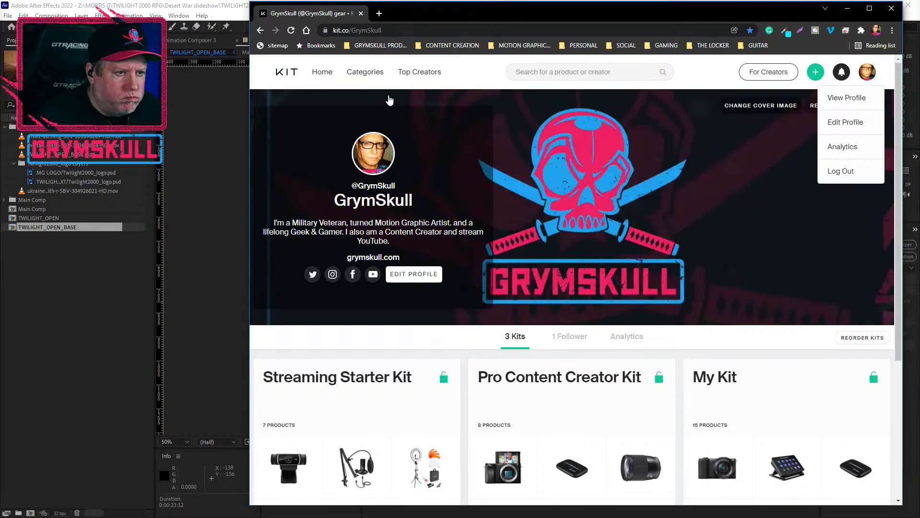
click(336, 344)
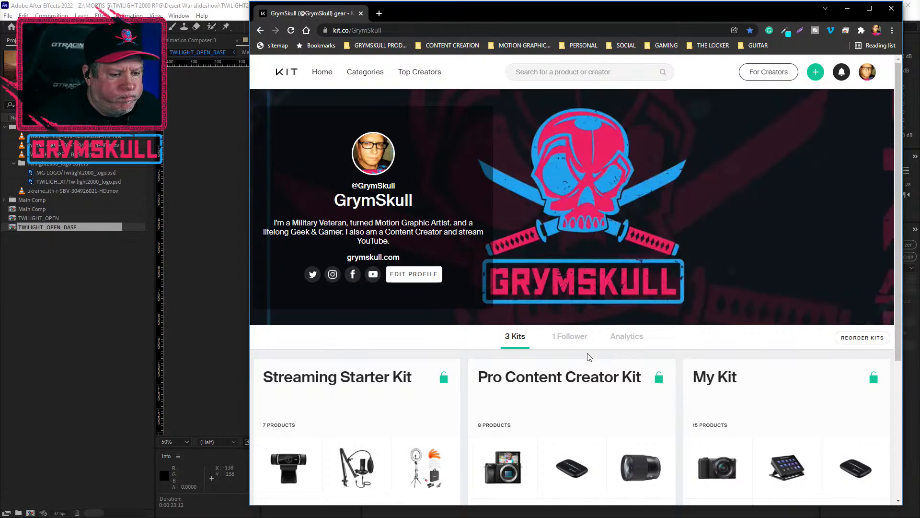
click(444, 378)
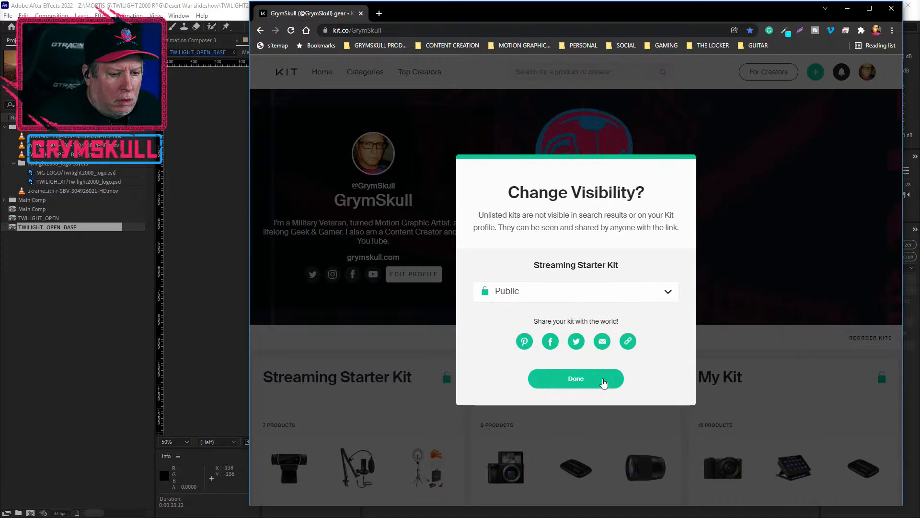
click(598, 382)
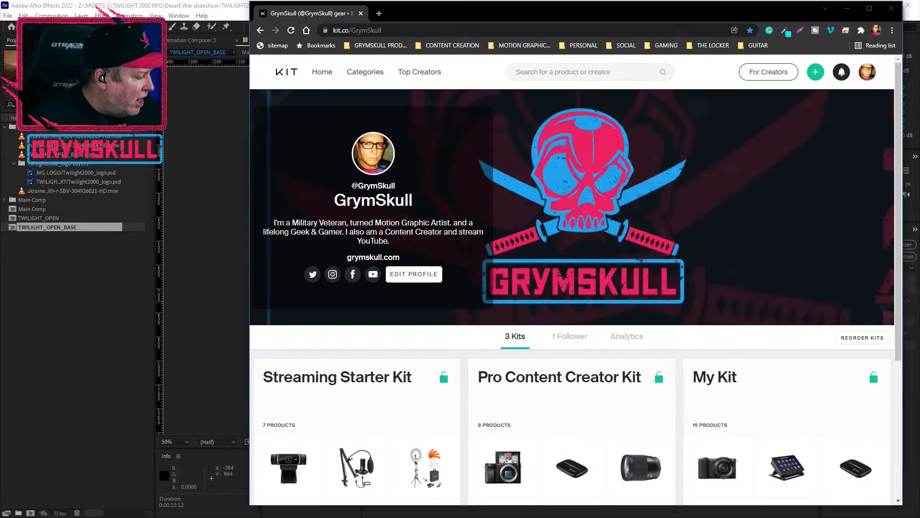
Switch to Adobe Media Encoder to check the encoding progress of TWILIGHT_OPEN_BASE
key(alt+Tab)
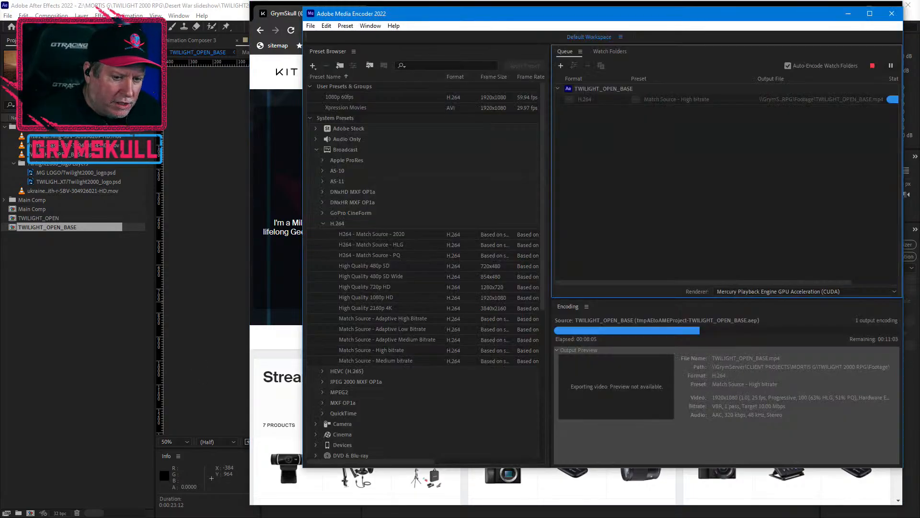
key(alt+Tab)
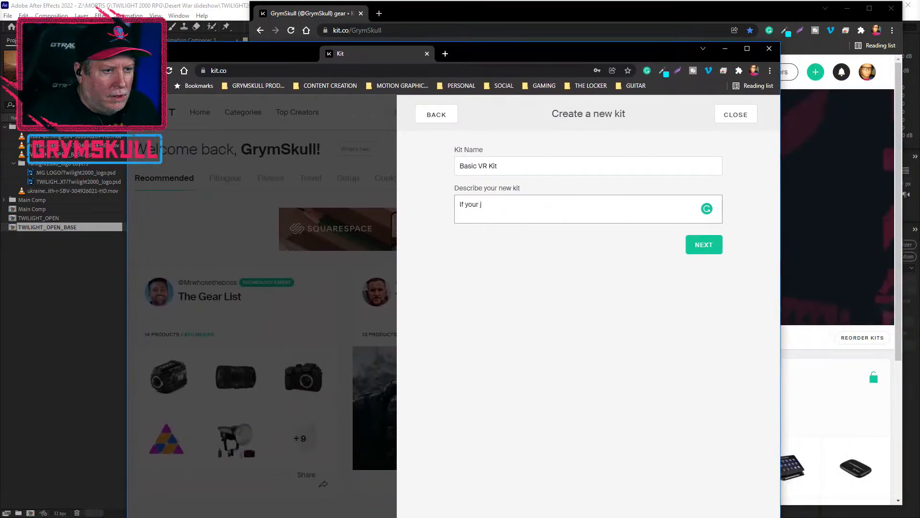
Describe the new Basic VR Kit as "If your just starting out." and continue to adding products
text(If your j)
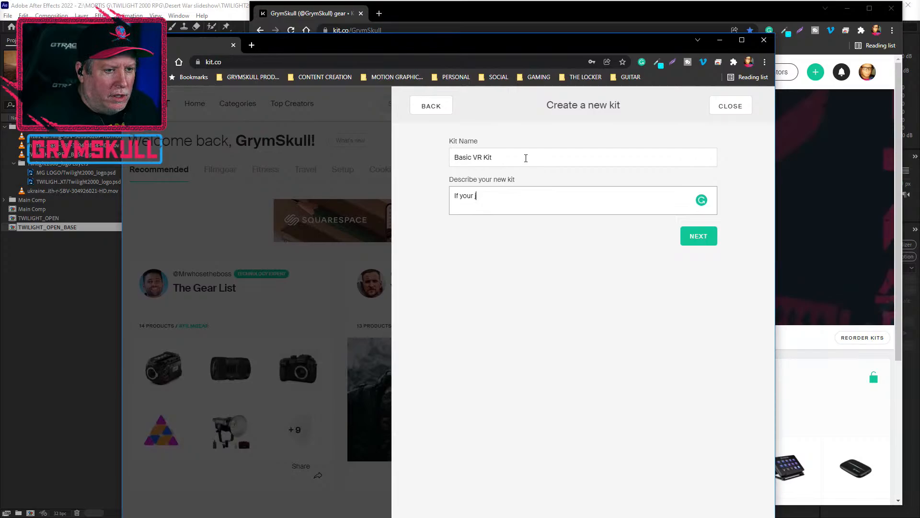
text(ust )
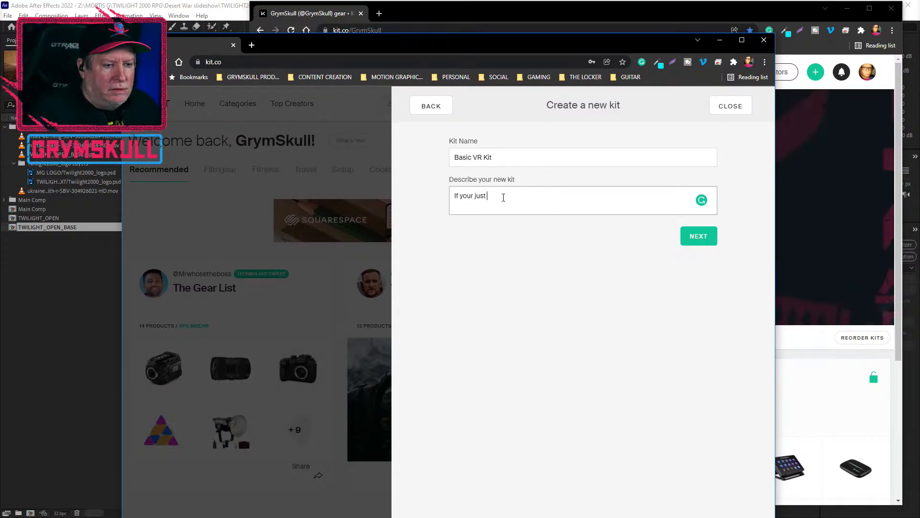
text(starting out.)
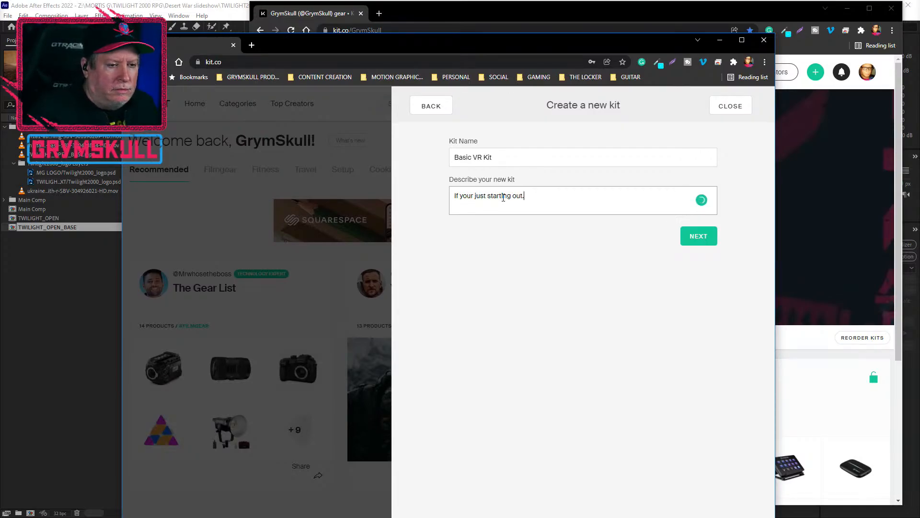
click(699, 236)
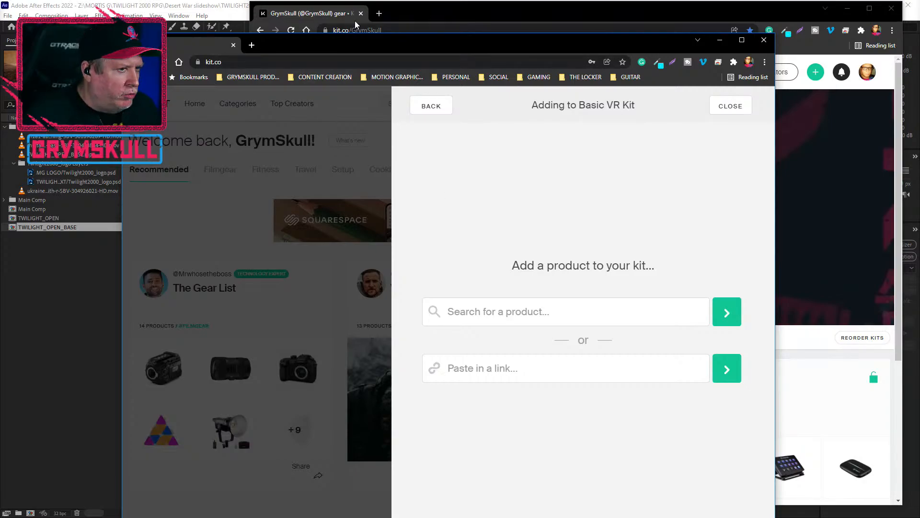
View the GrymSkull profile window, and return from the Basic VR Kit's product entry to the list of existing kits
click(451, 8)
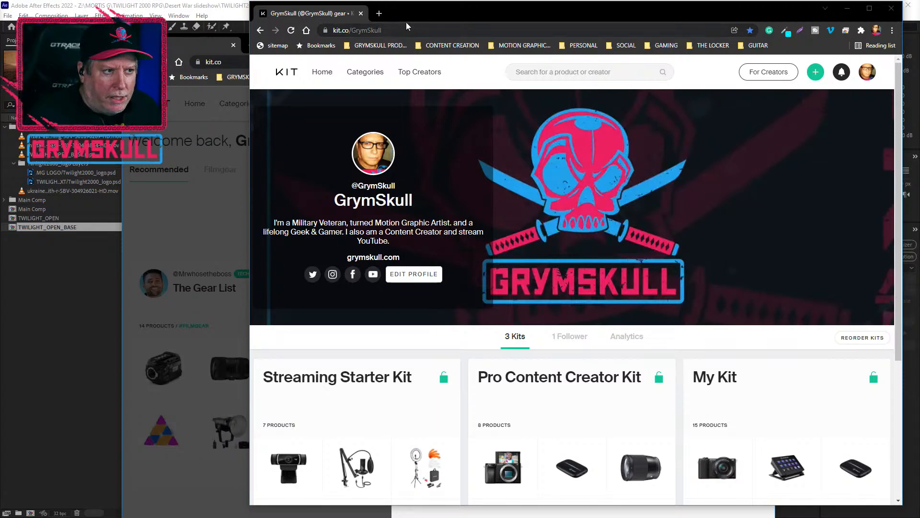
click(200, 48)
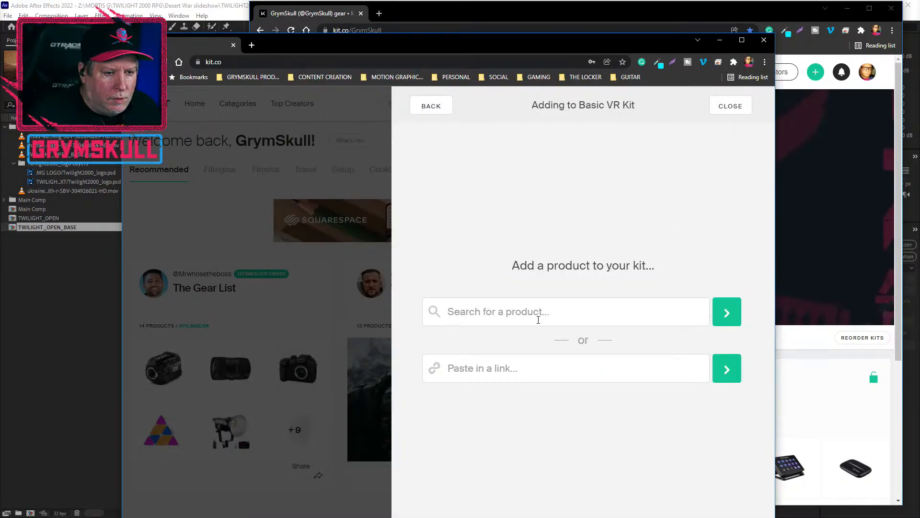
click(434, 109)
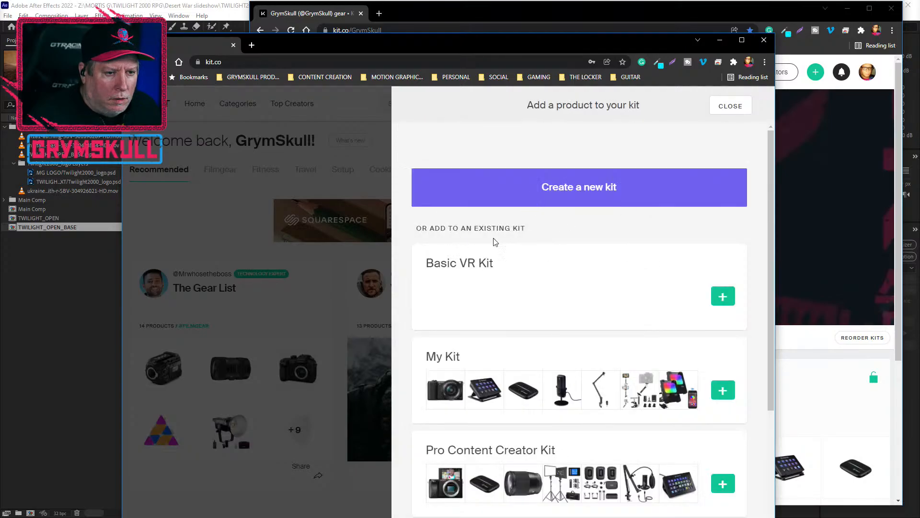
Check the Basic VR Kit's product entry and the list of existing kits, and close the add-product view without adding anything
click(485, 269)
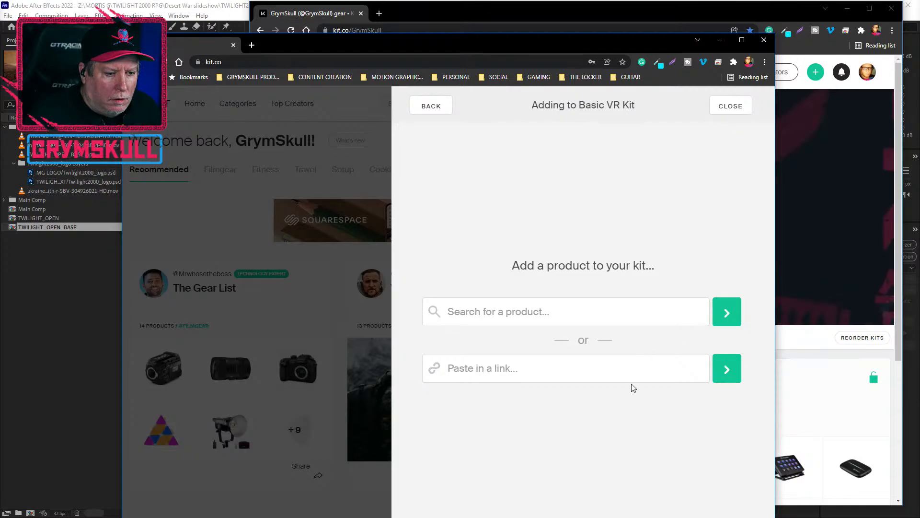
click(436, 111)
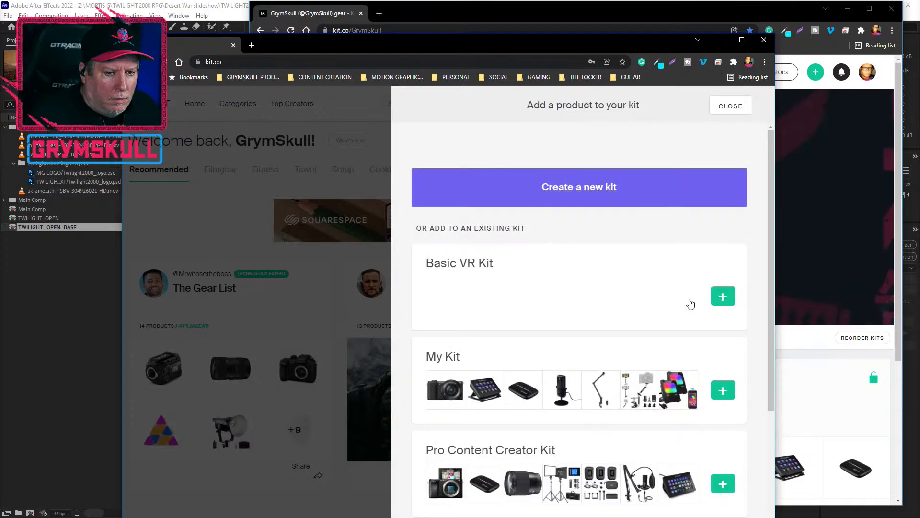
scroll(587, 312, down, 1)
scroll(587, 311, down, 3)
scroll(587, 311, up, 4)
click(724, 107)
scroll(506, 307, down, 3)
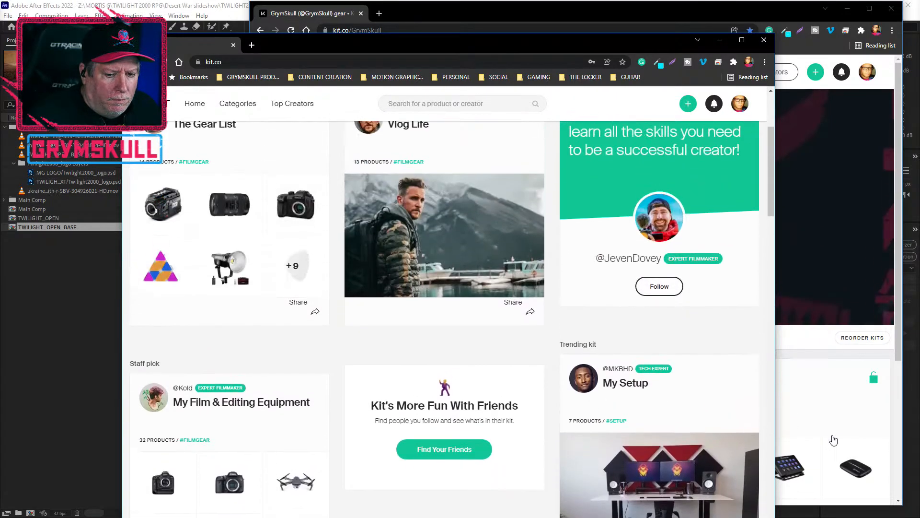
View the My Kit page in the GrymSkull profile window, and return to the profile's overview of kits
click(831, 439)
click(833, 425)
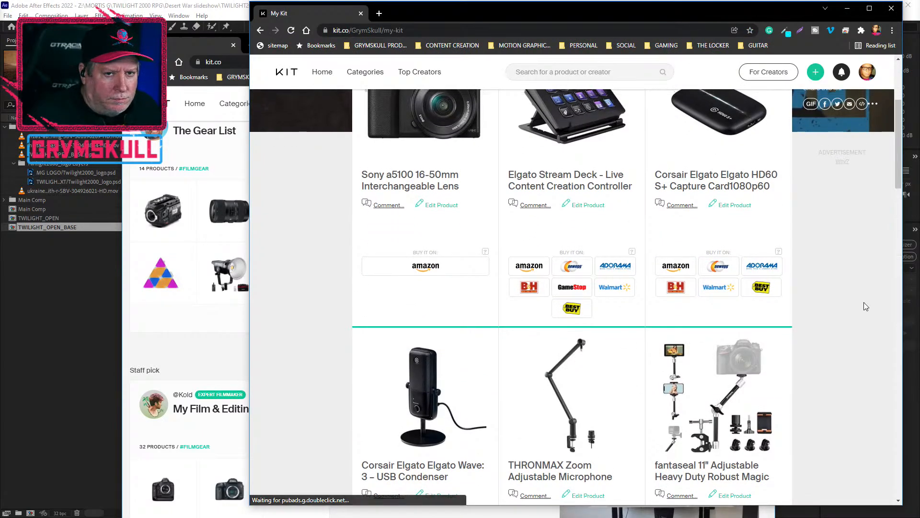
scroll(866, 307, up, 4)
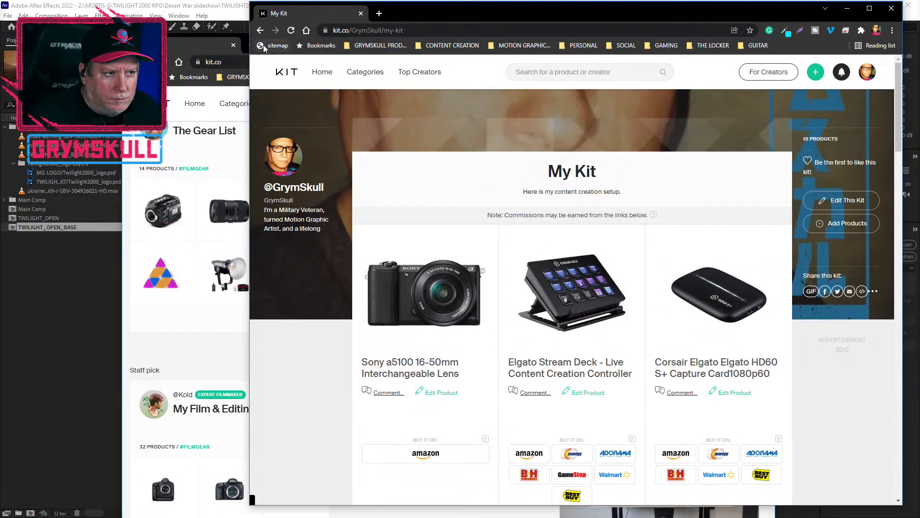
click(260, 30)
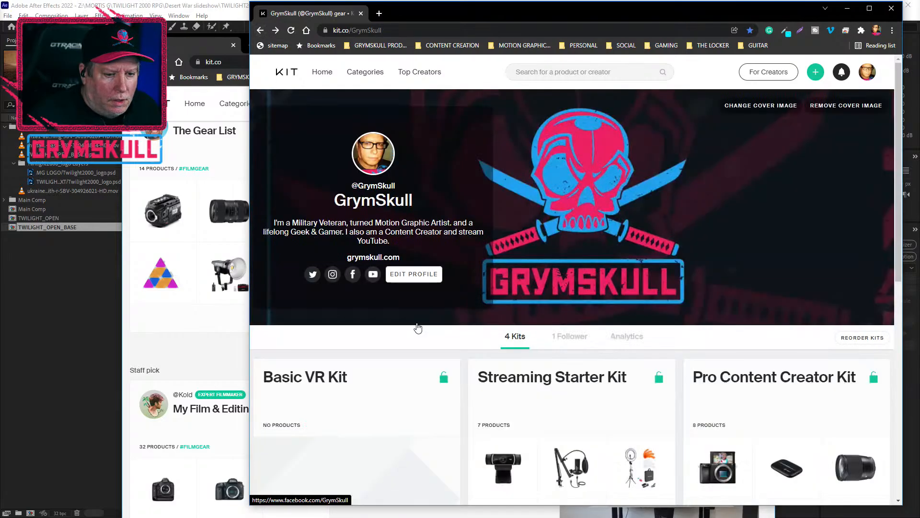
scroll(480, 330, down, 4)
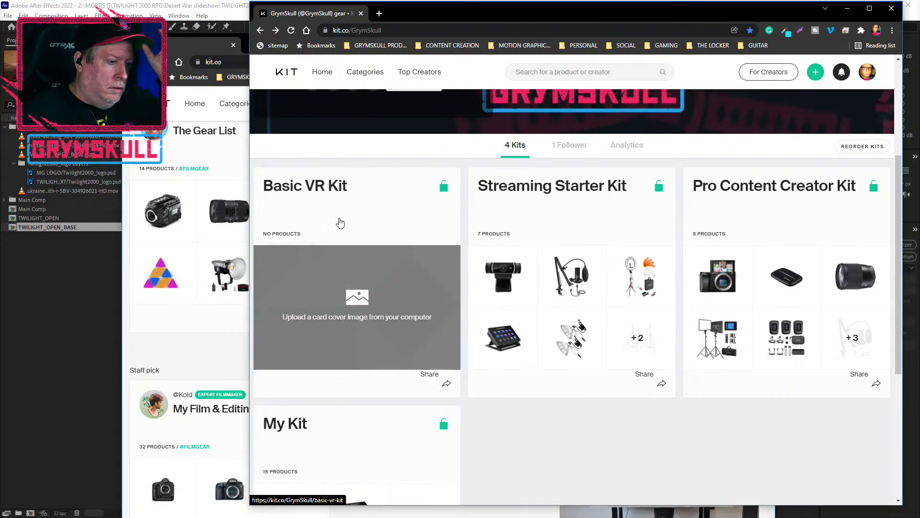
Return to the Kit home window, open the Basic VR Kit's product entry, and leave it for the list of existing kits
key(alt+Tab)
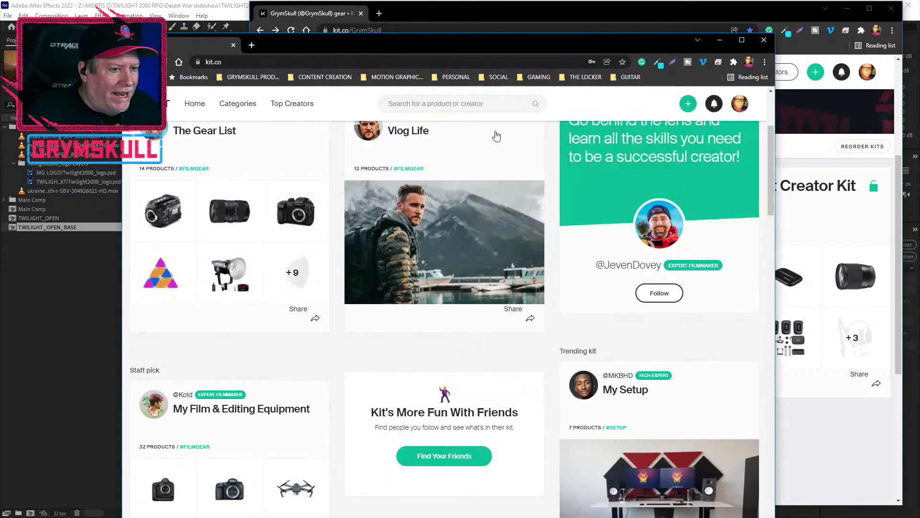
scroll(682, 307, up, 1)
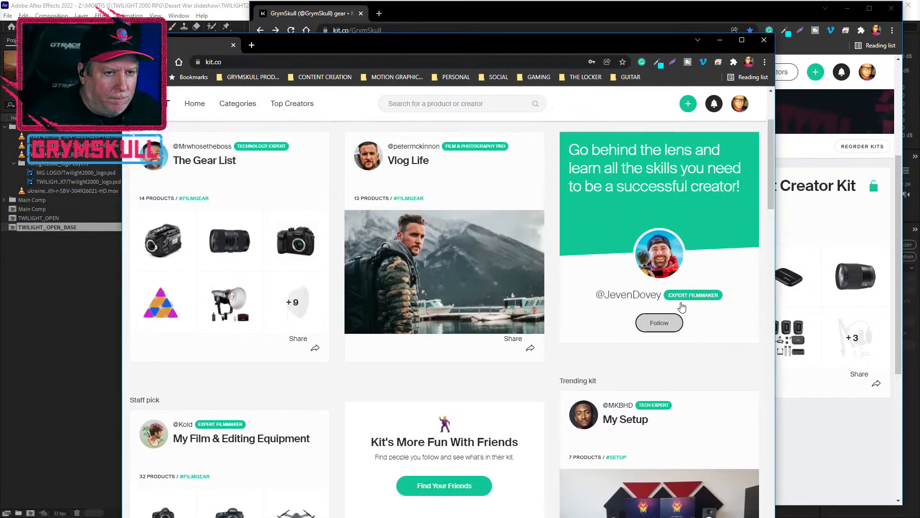
scroll(682, 307, up, 3)
click(688, 103)
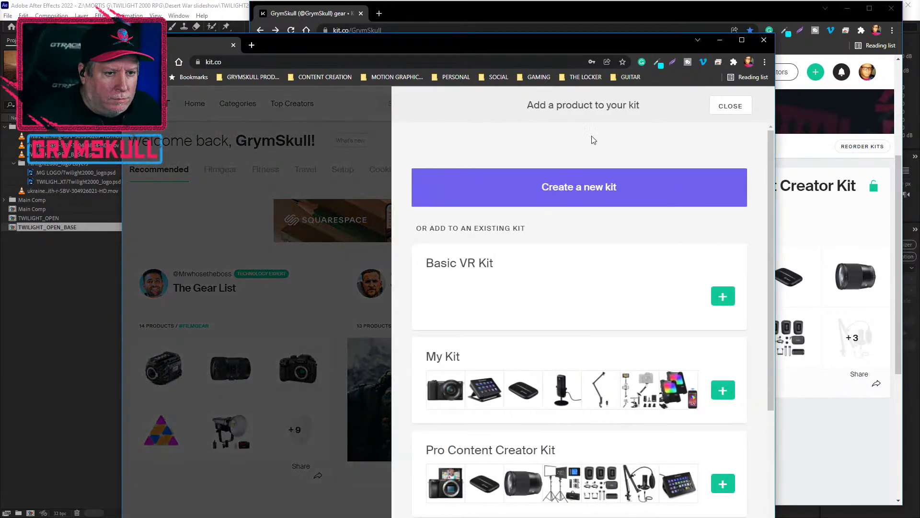
click(720, 297)
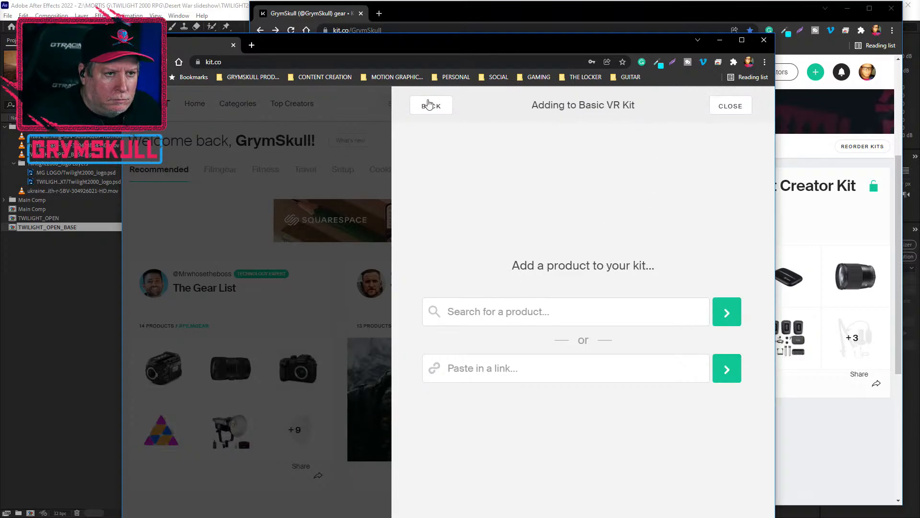
click(719, 110)
click(691, 107)
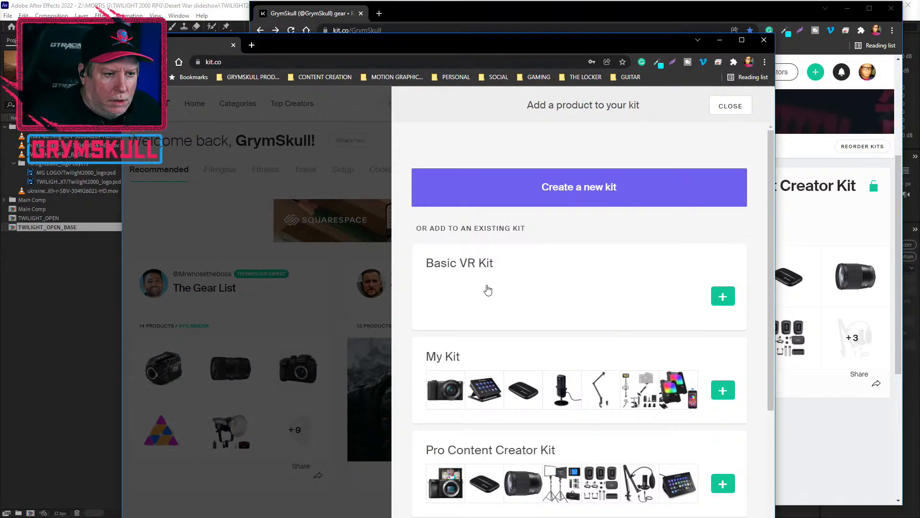
Look through the existing kits for a way to manage the Basic VR Kit, and close the add-product view
scroll(433, 247, down, 4)
scroll(433, 247, up, 1)
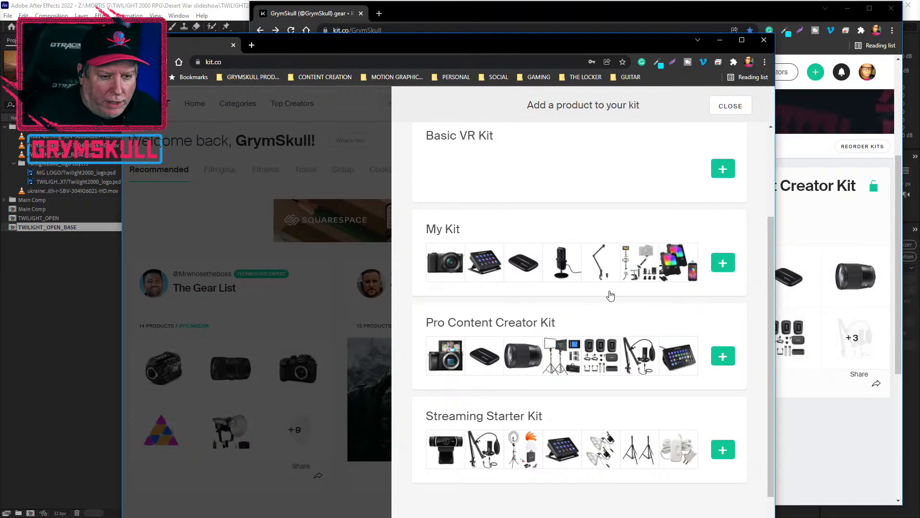
scroll(608, 294, up, 2)
scroll(821, 441, up, 1)
scroll(830, 438, down, 5)
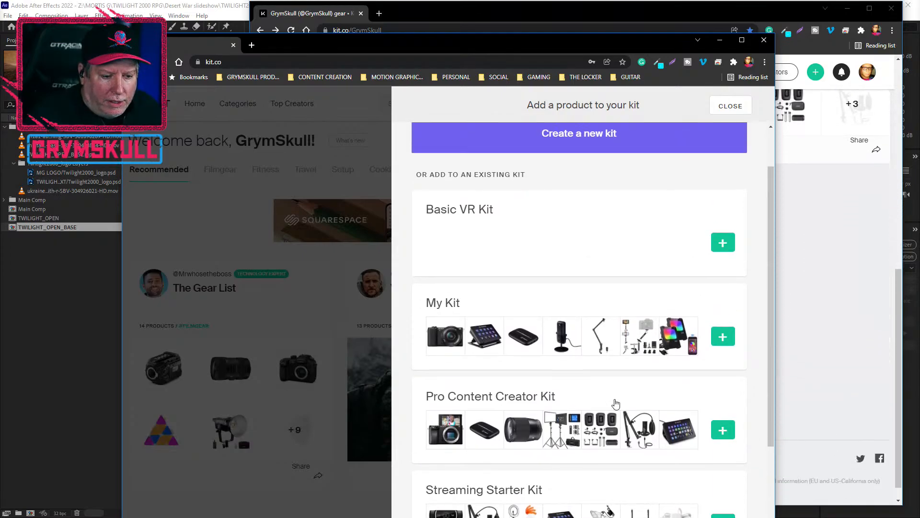
scroll(654, 380, down, 3)
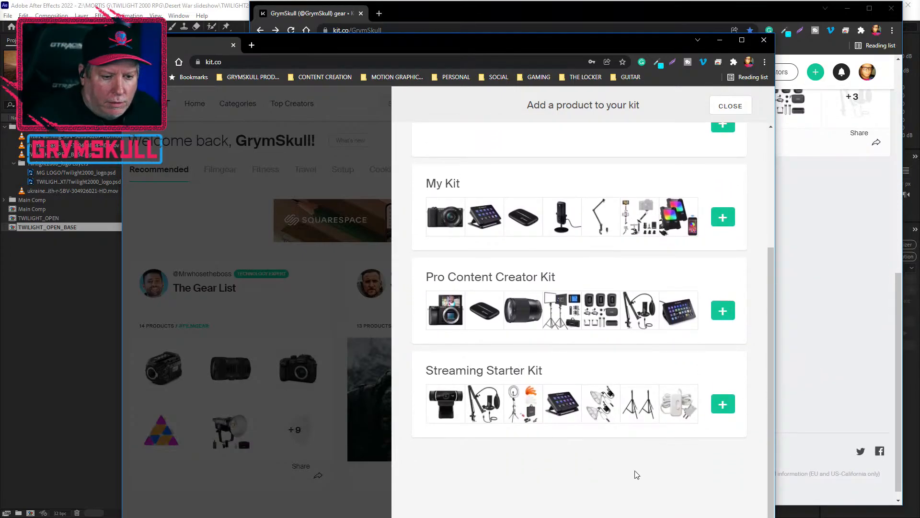
scroll(476, 243, up, 4)
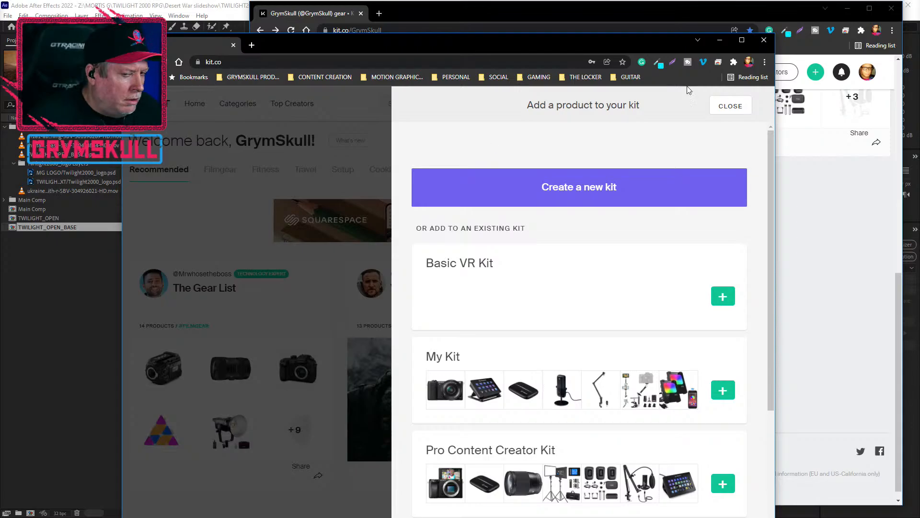
click(732, 108)
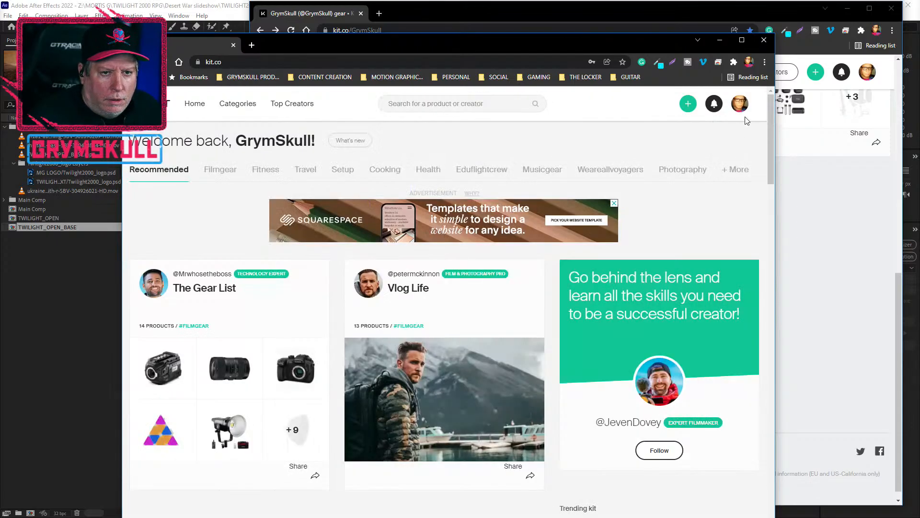
Review the account's profile settings down to the social account fields, and return to the Kit home page without changes
click(737, 107)
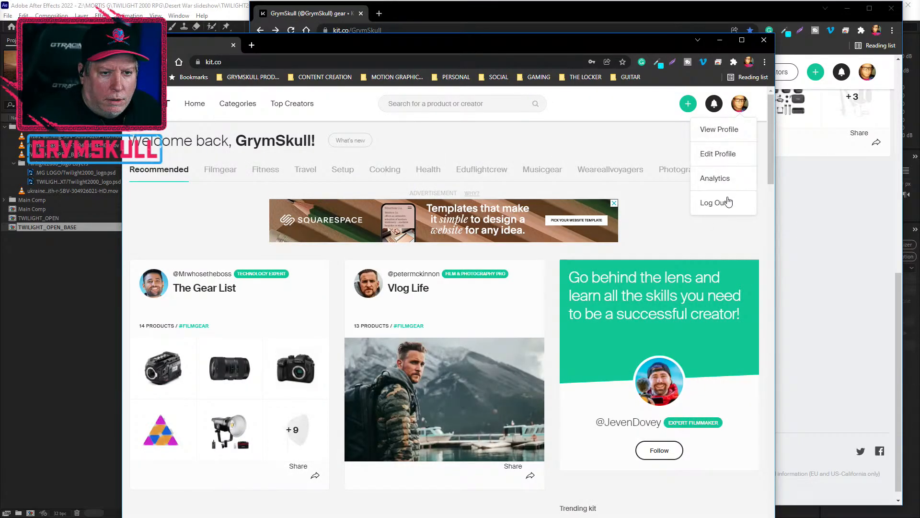
click(725, 158)
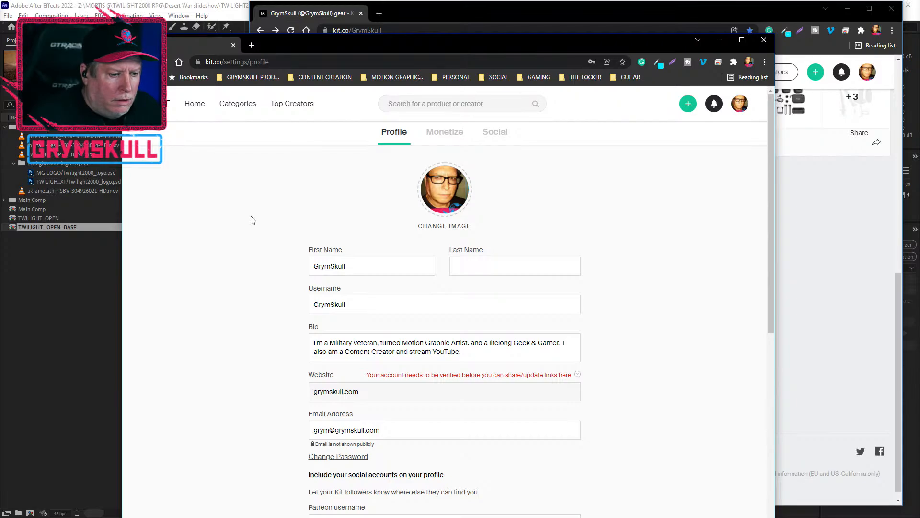
scroll(252, 220, down, 3)
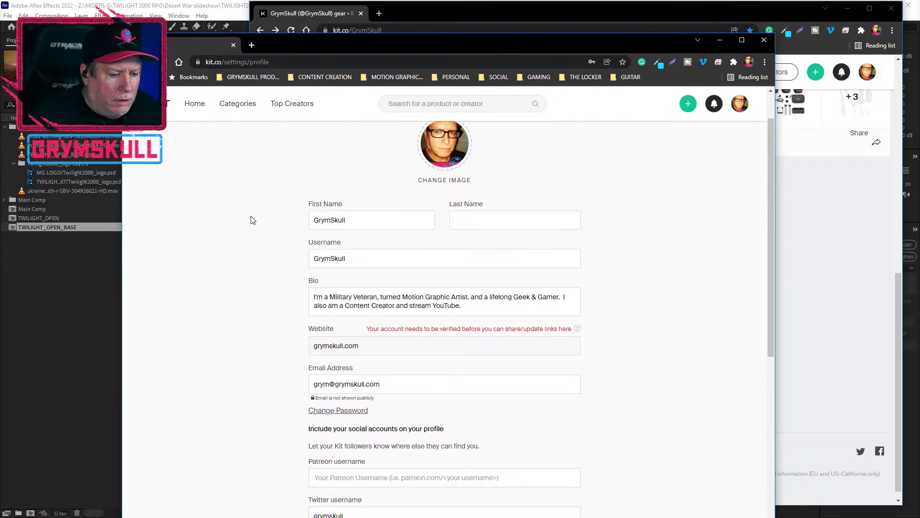
scroll(253, 220, down, 5)
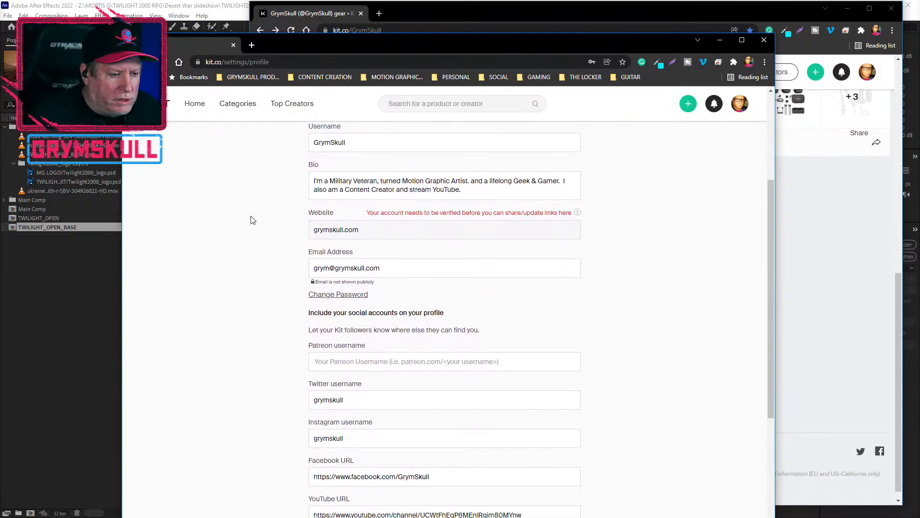
scroll(254, 217, up, 8)
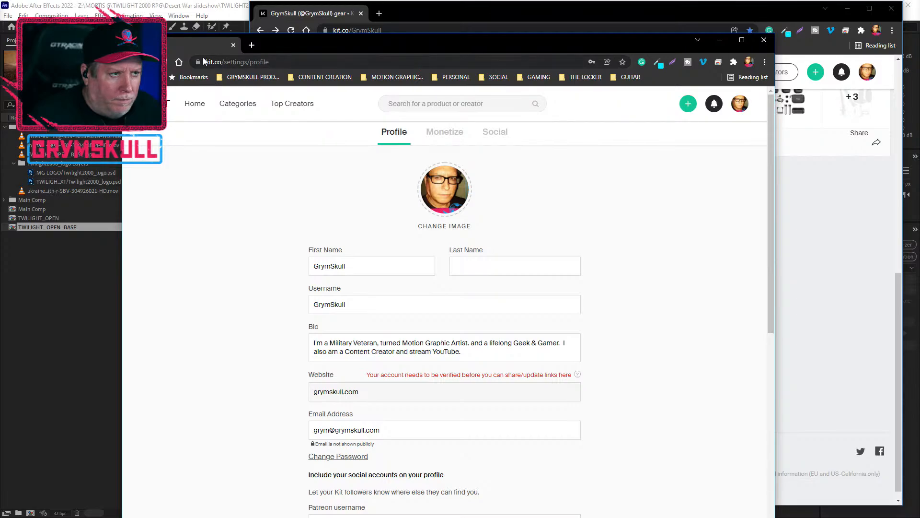
click(196, 106)
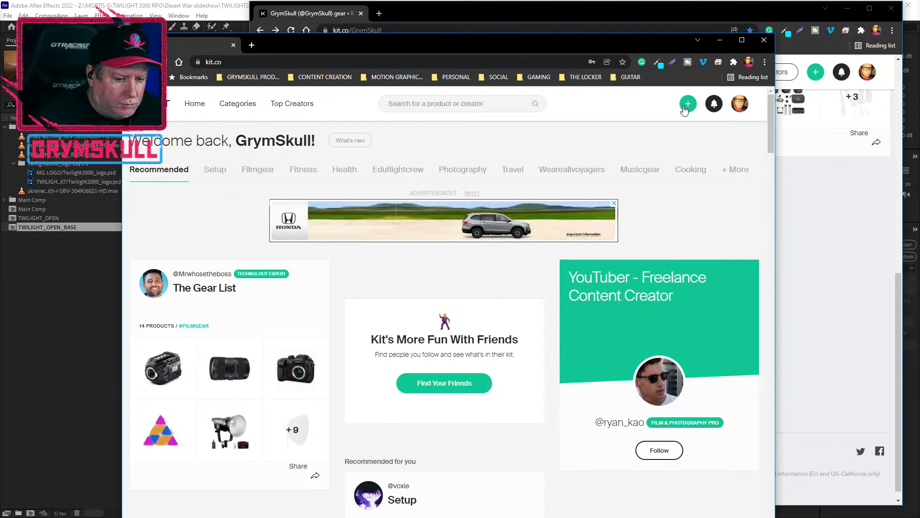
Check the Basic VR Kit's visibility options from the GrymSkull profile page, and close the dialog without changing them
click(853, 259)
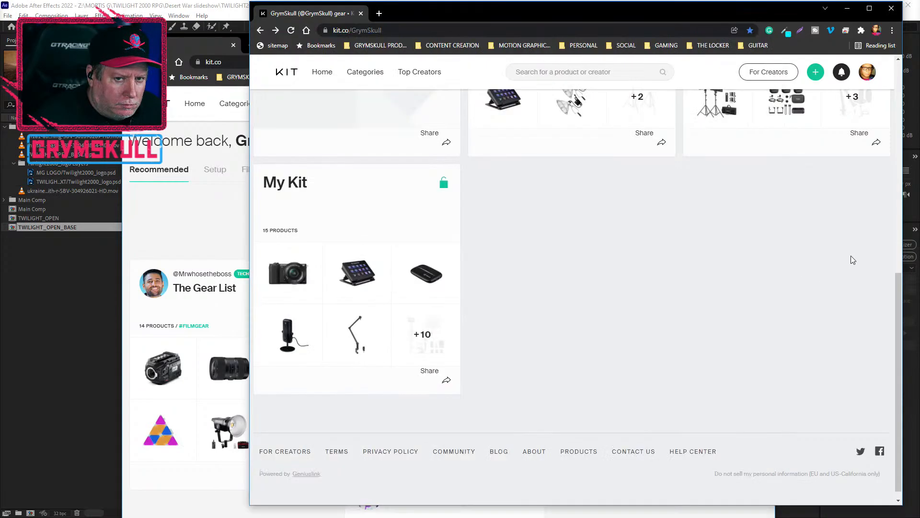
scroll(853, 260, up, 2)
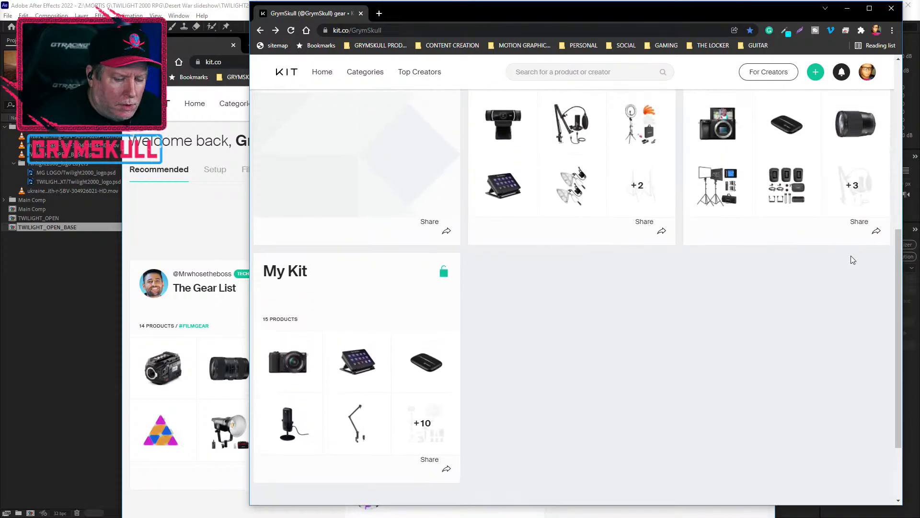
scroll(854, 260, up, 2)
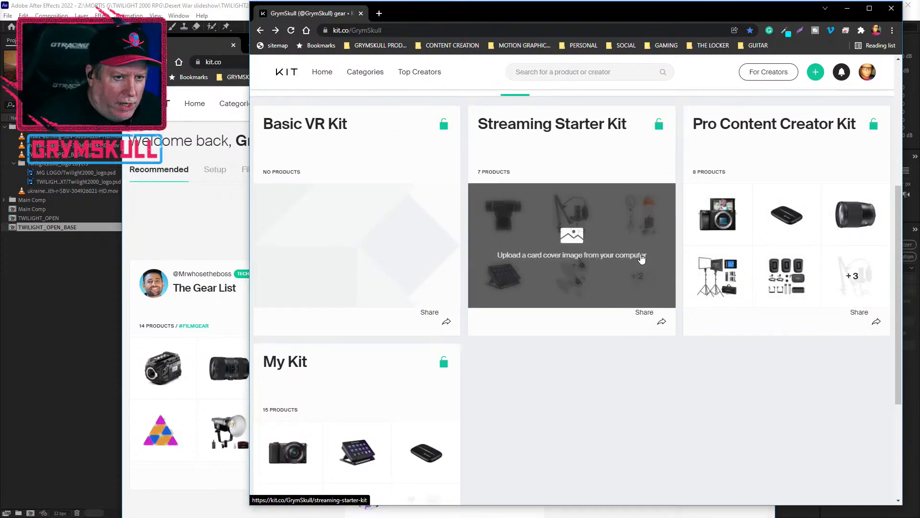
scroll(642, 258, up, 2)
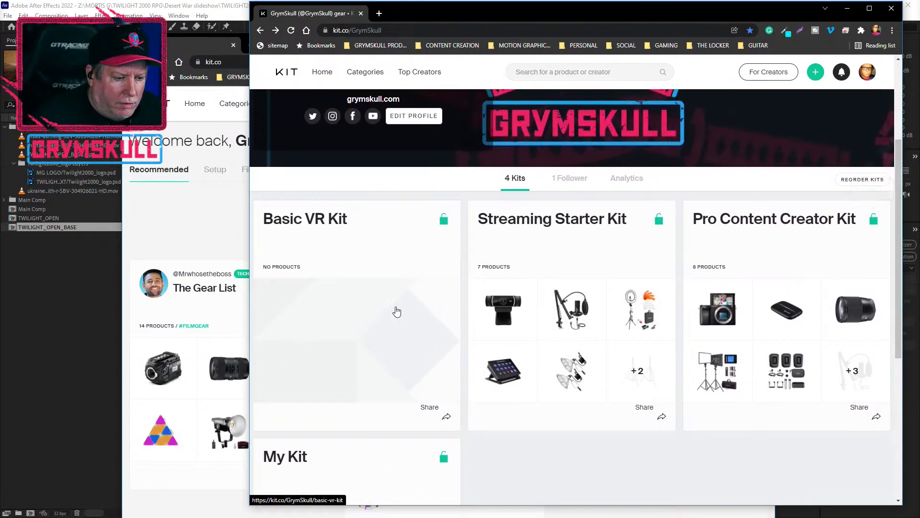
click(443, 220)
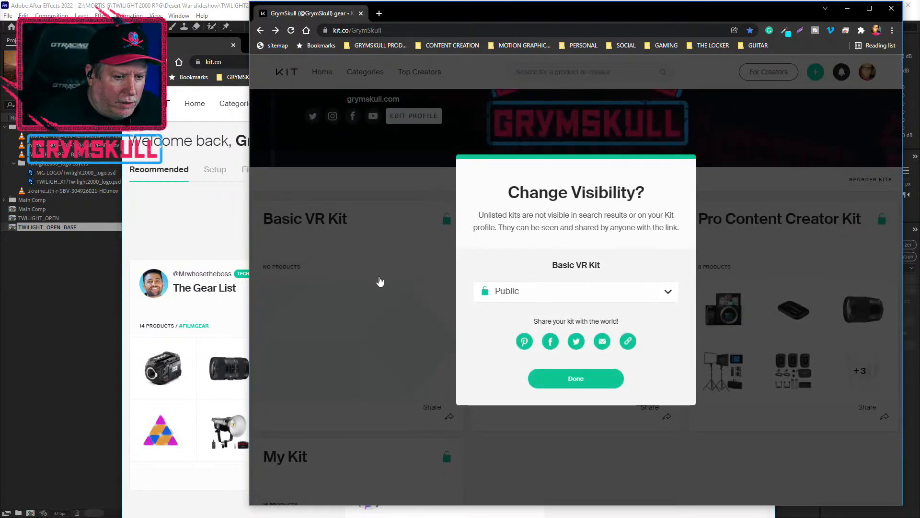
click(671, 294)
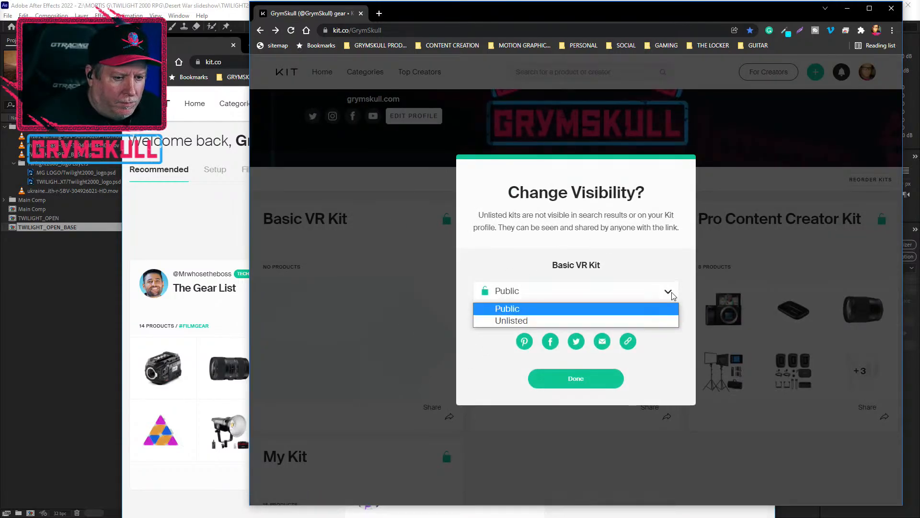
click(477, 253)
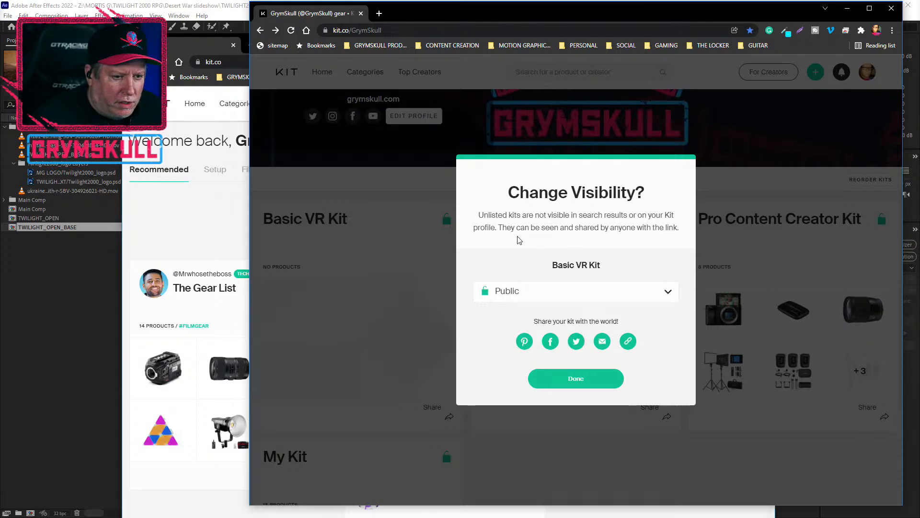
click(650, 289)
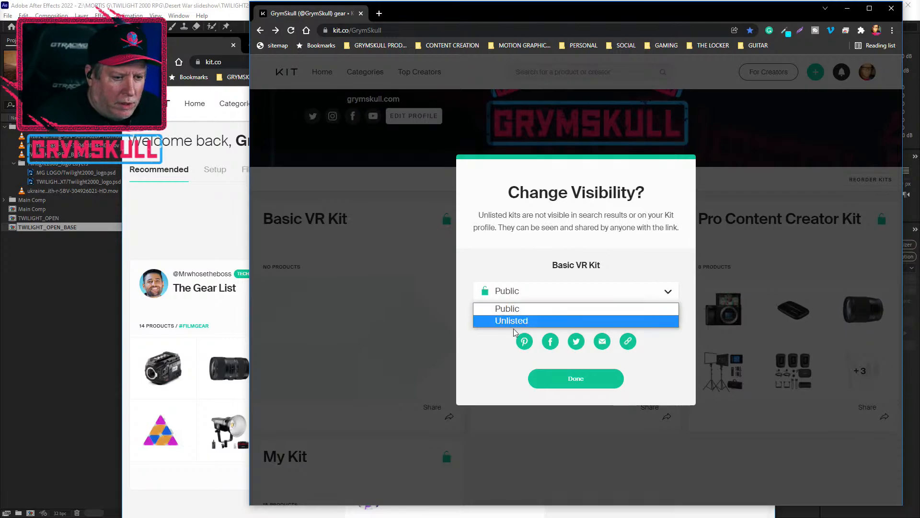
click(500, 342)
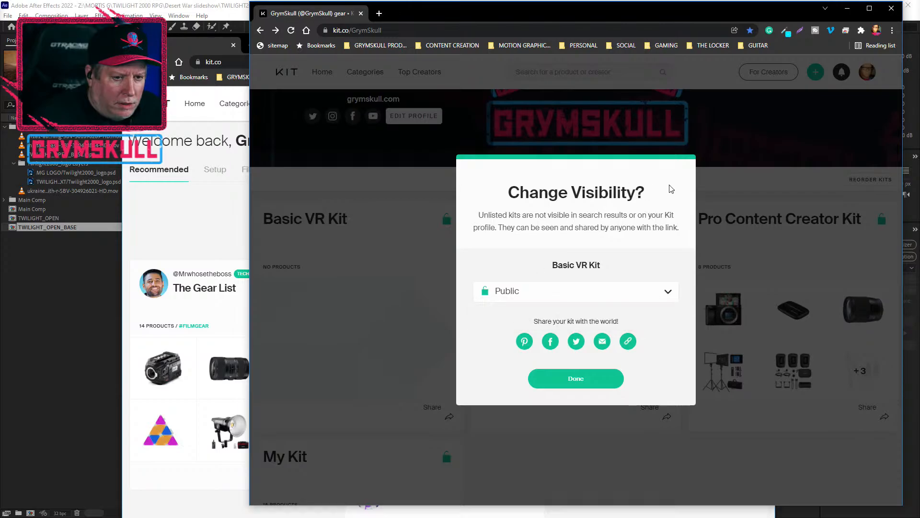
click(736, 190)
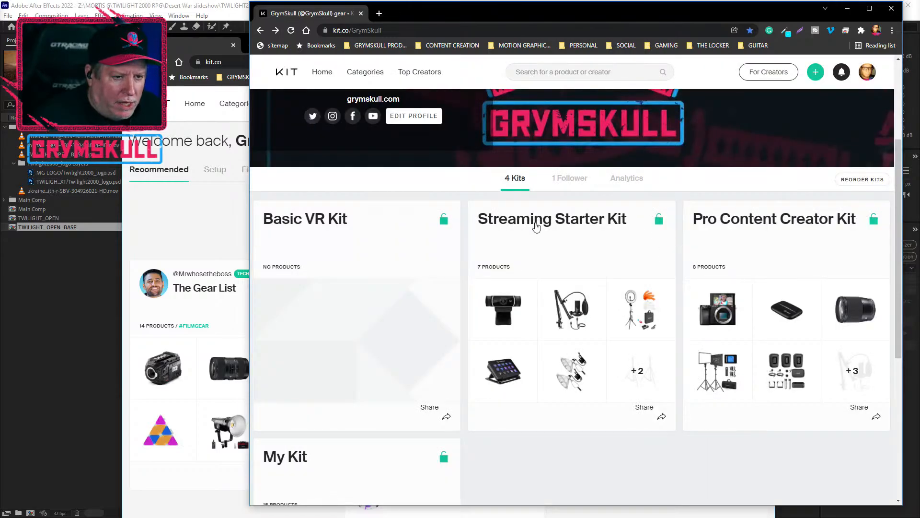
Open the Basic VR Kit from the GrymSkull profile, rename it to Beginner VR Kit, and save the change
click(334, 226)
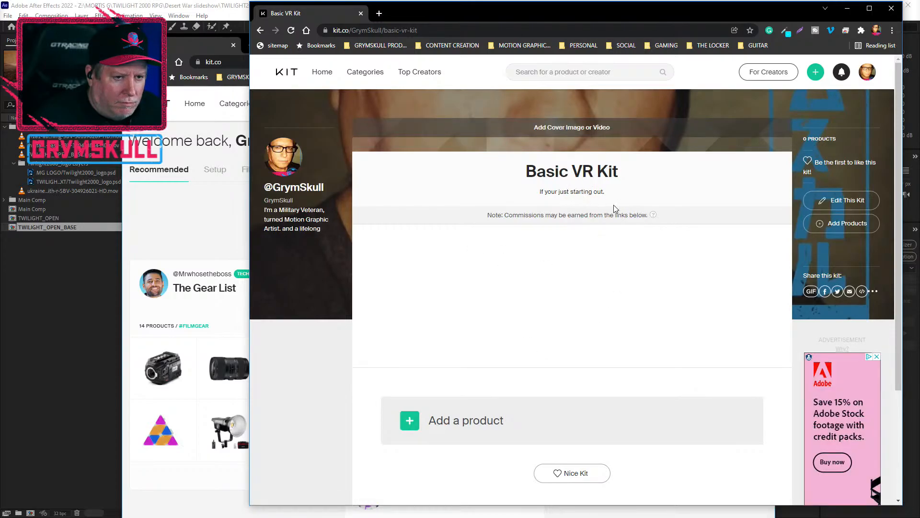
drag(565, 182, 574, 175)
double_click(540, 177)
double_click(604, 176)
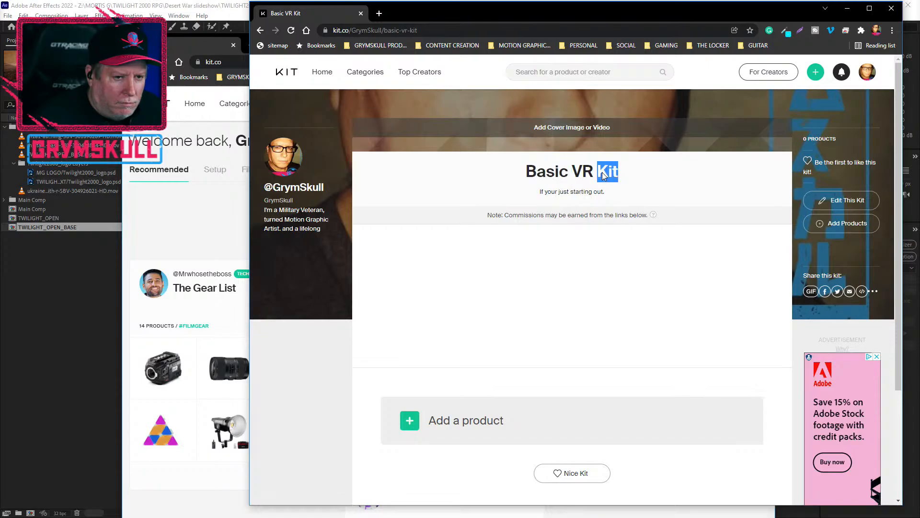
double_click(582, 176)
scroll(456, 300, down, 3)
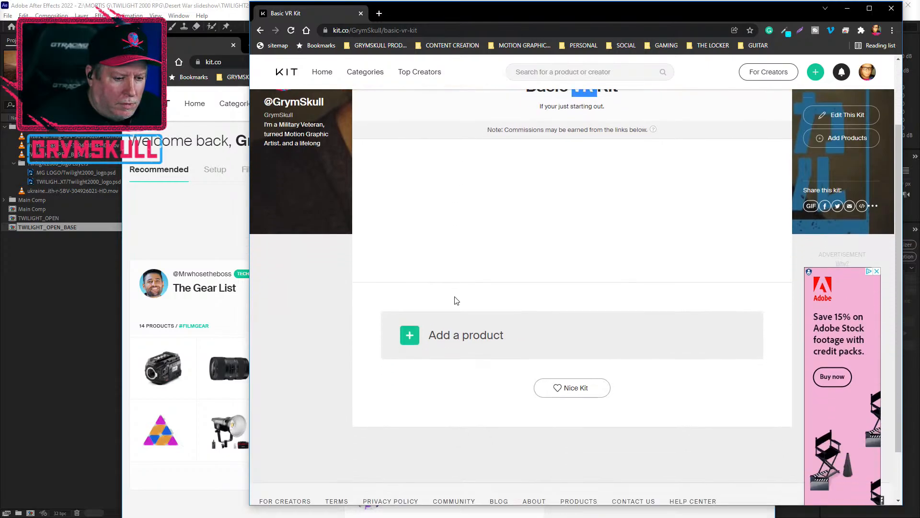
scroll(456, 300, up, 3)
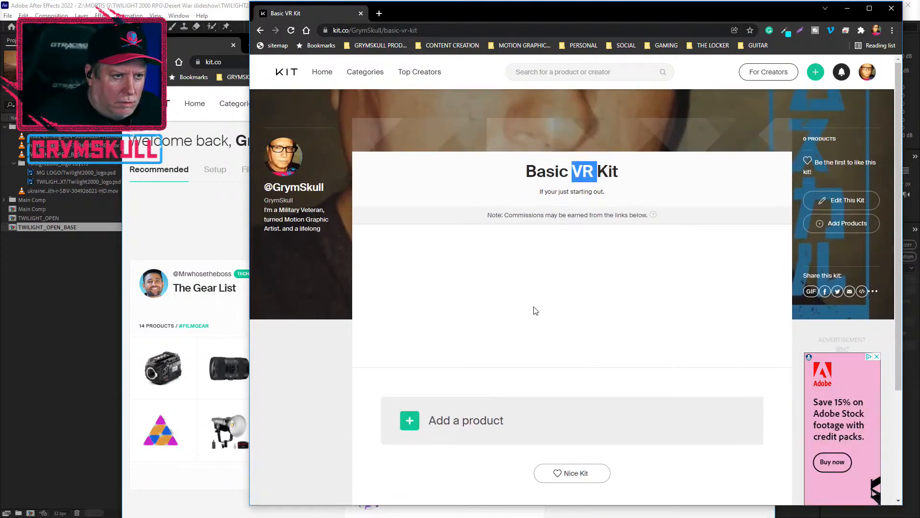
click(479, 184)
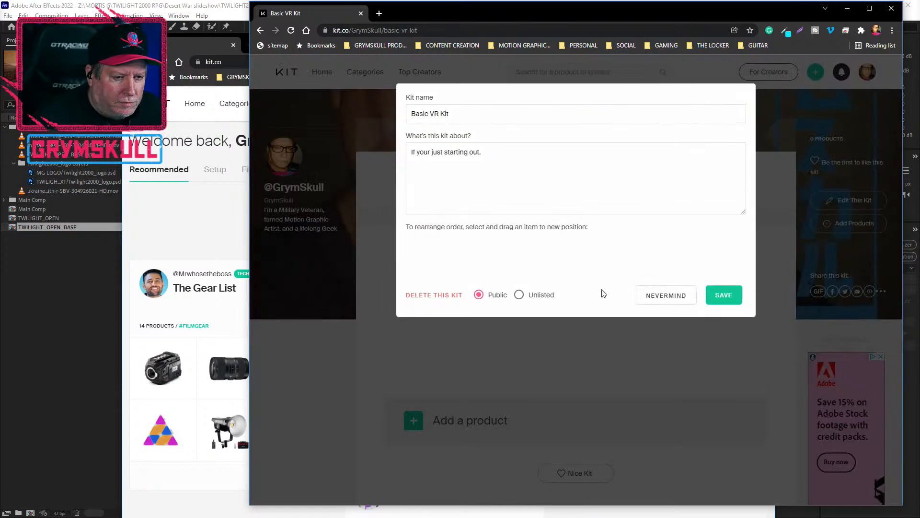
drag(430, 116, 397, 117)
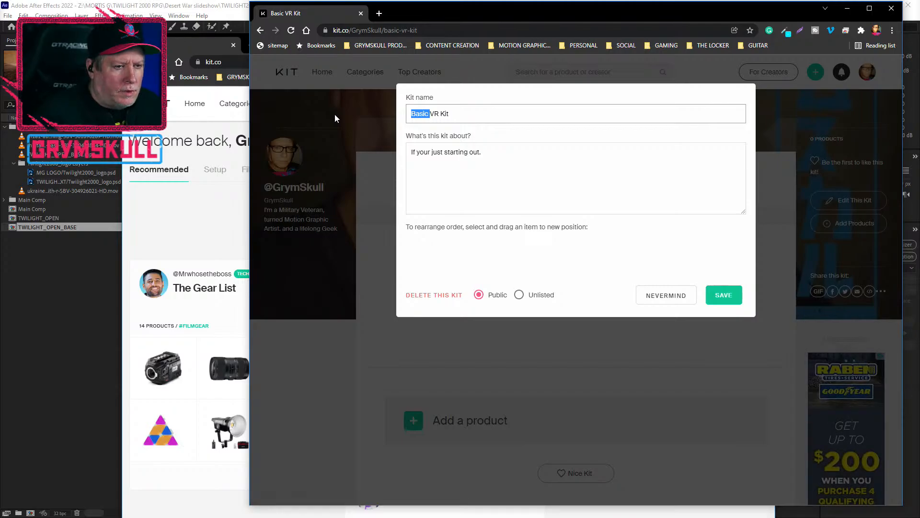
text(Beginner)
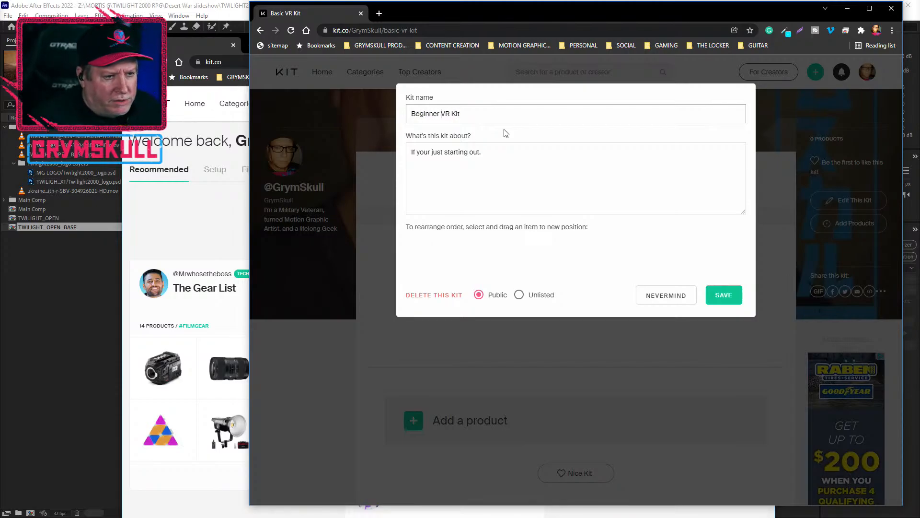
click(737, 301)
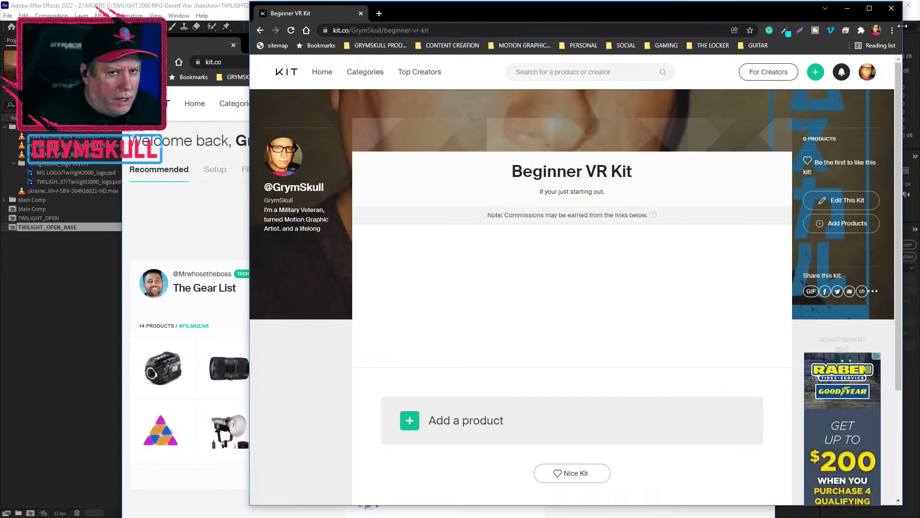
Move both browser windows away to return to After Effects, then bring up the footage import dialog and cancel it
drag(798, 9, 0, 31)
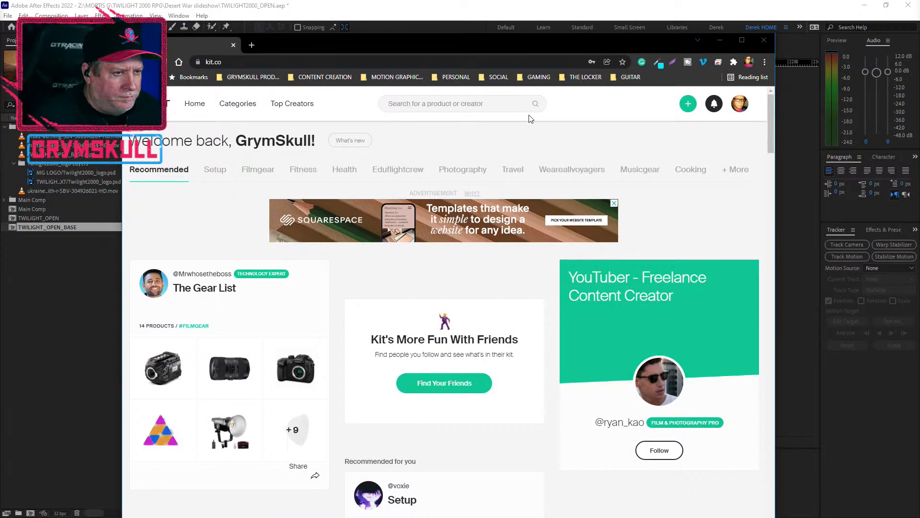
drag(386, 48, 0, 48)
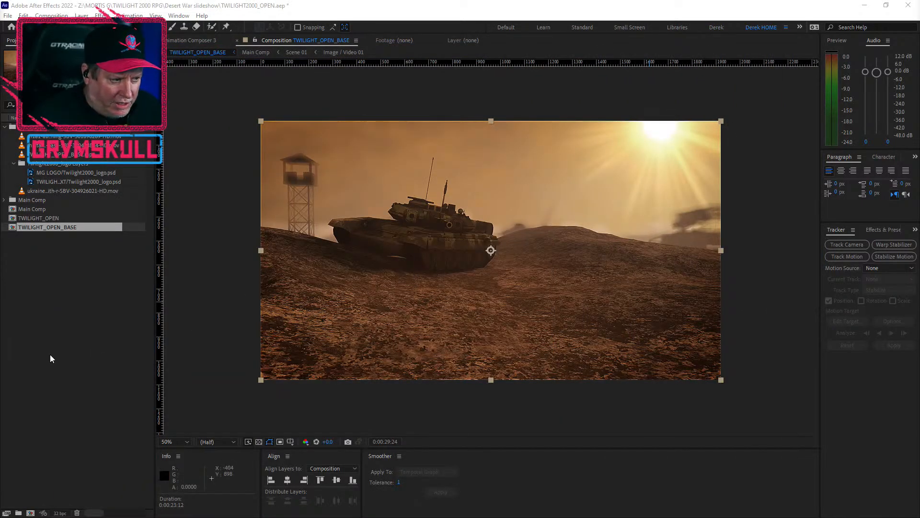
click(49, 355)
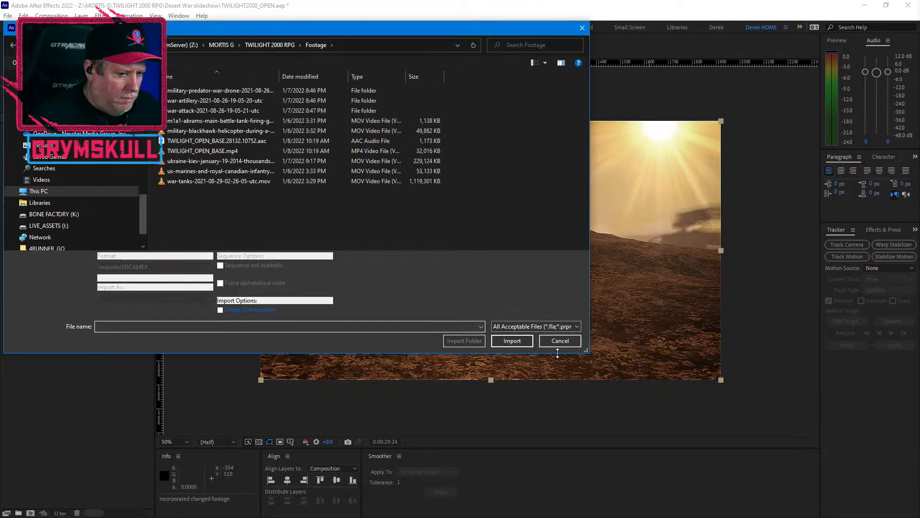
click(572, 344)
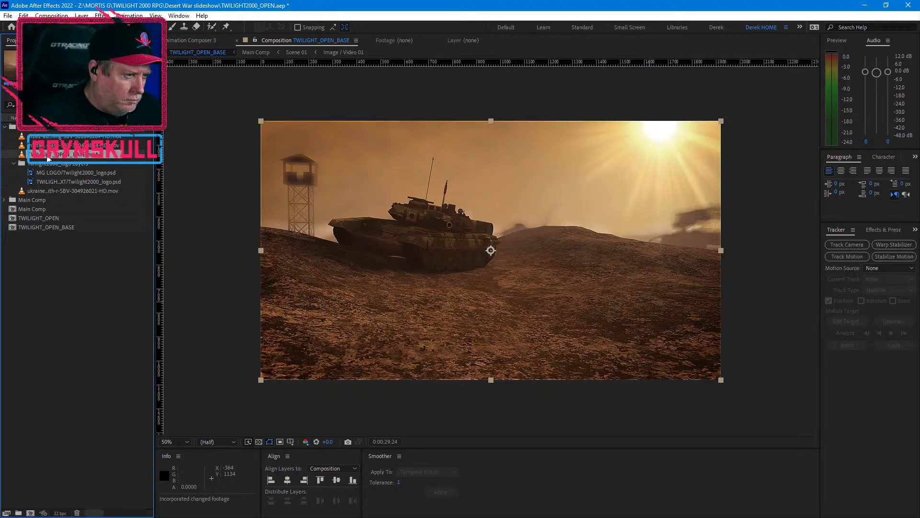
Replace the base video's footage item in the project with the file TWILIGHT_OPEN_BASE.mp4 from the Footage folder
right_click(47, 155)
mouse_move(99, 236)
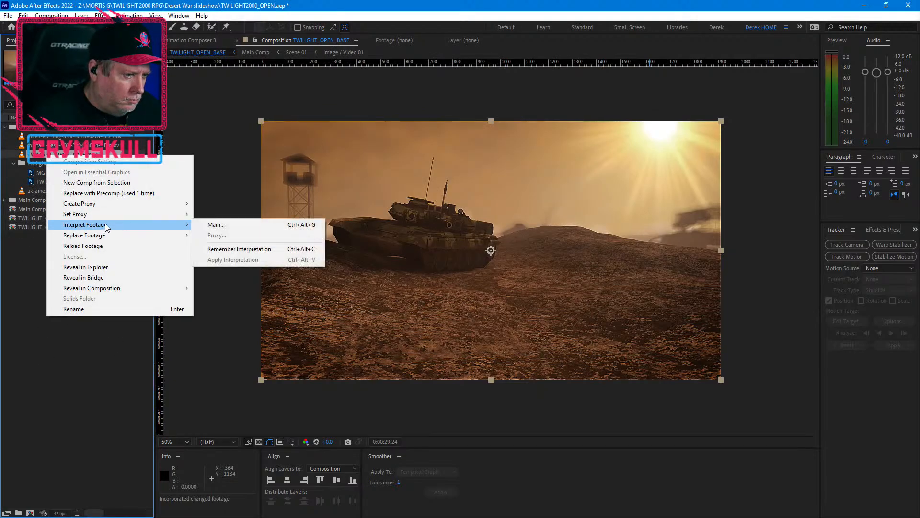
click(213, 235)
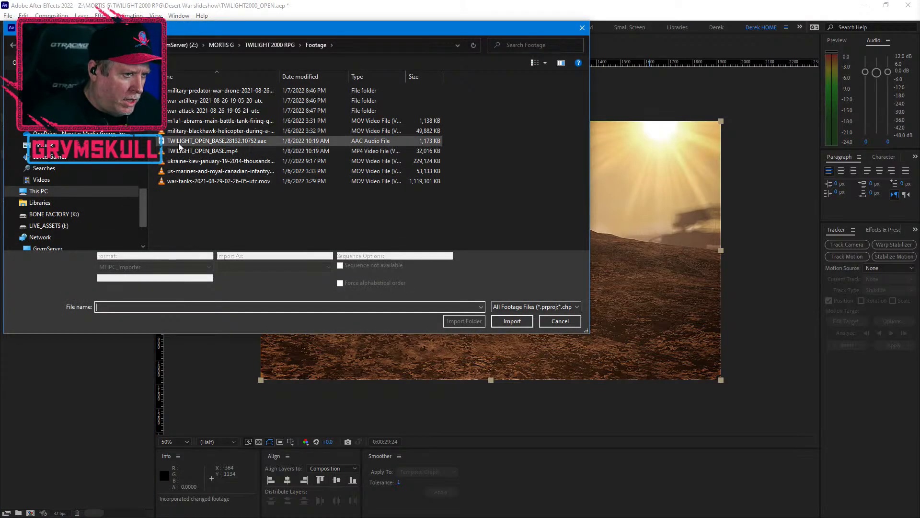
click(215, 152)
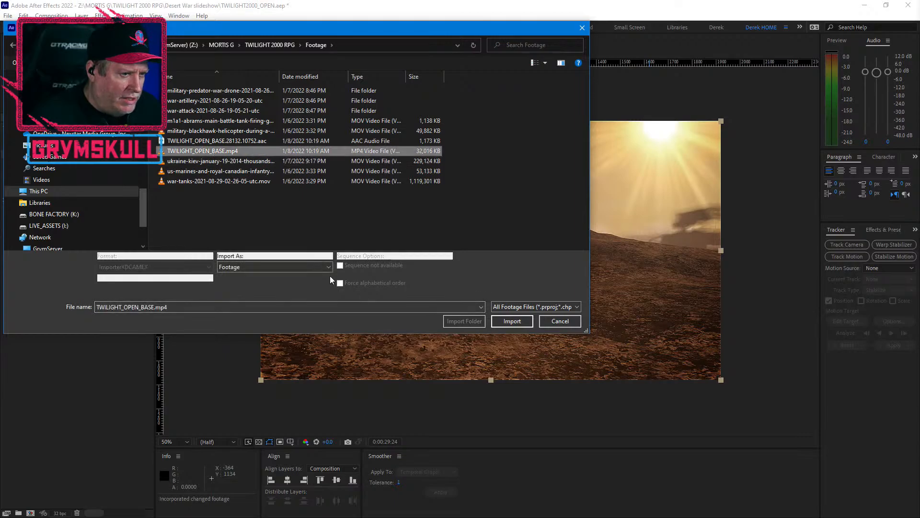
click(512, 321)
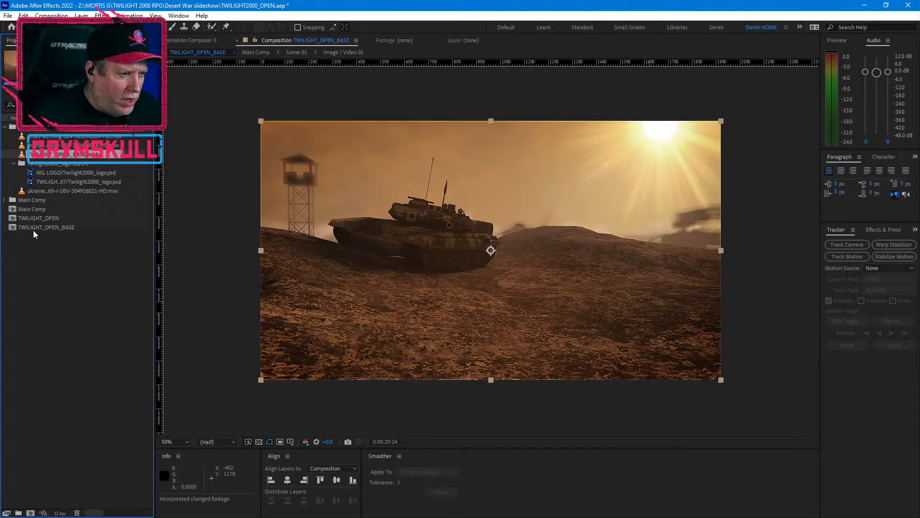
Open the TWILIGHT_OPEN composition, start its work area at 0:00:19:14, and go to the last frame at 0:00:29:24
double_click(38, 217)
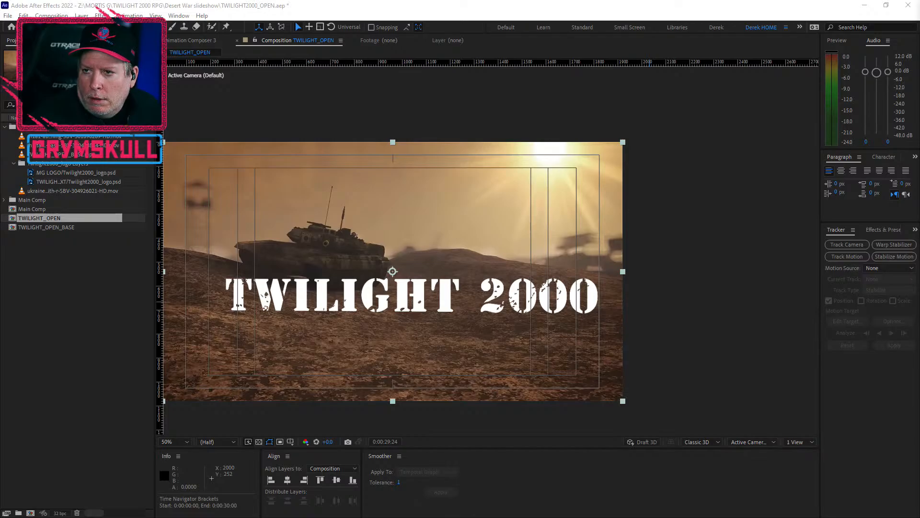
key(Home)
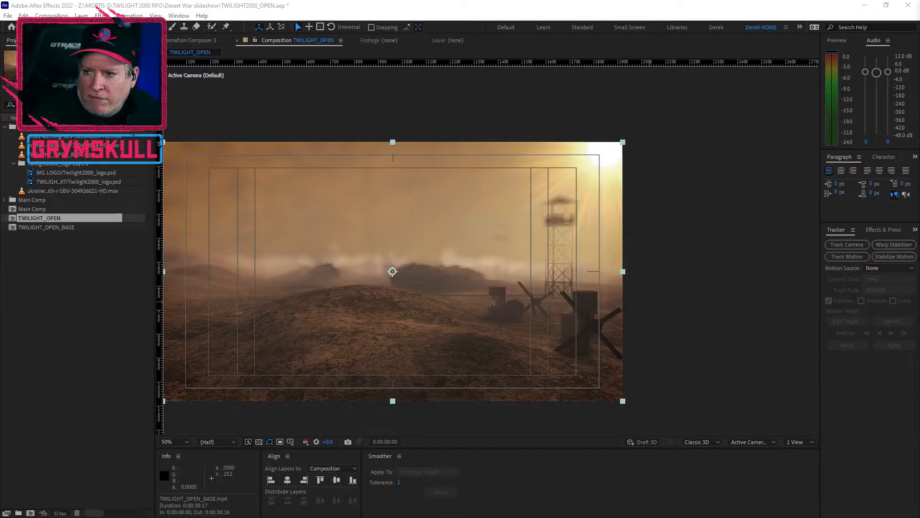
key(End)
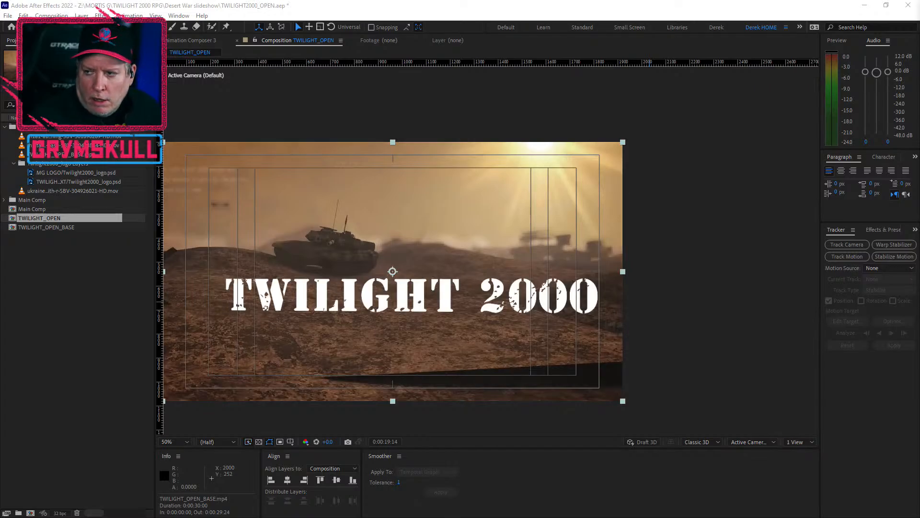
key(b)
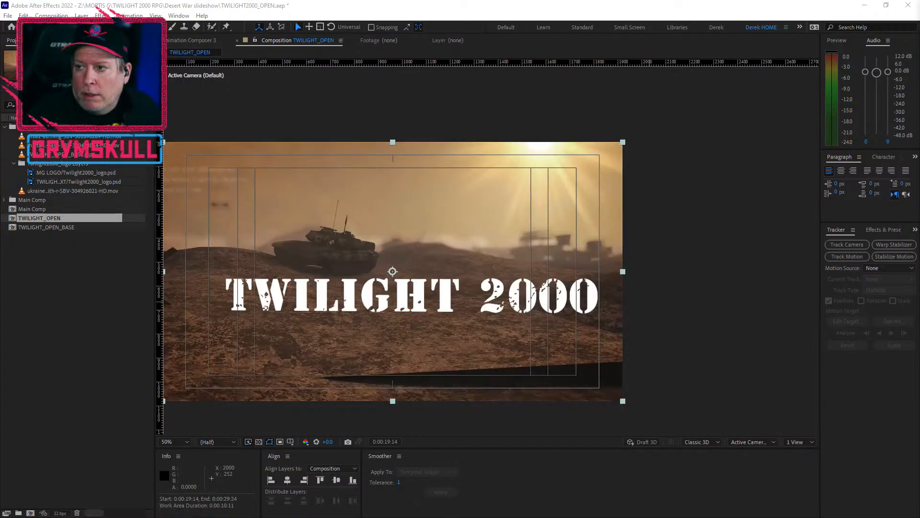
key(End)
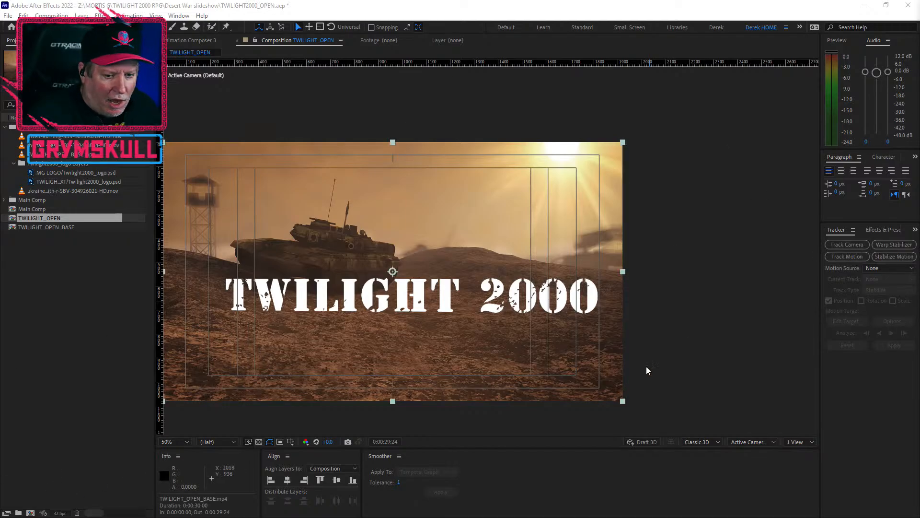
Run the 3D Camera Tracker on the TWILIGHT_OPEN_BASE.mp4 layer and expand the effect's Advanced settings
click(847, 244)
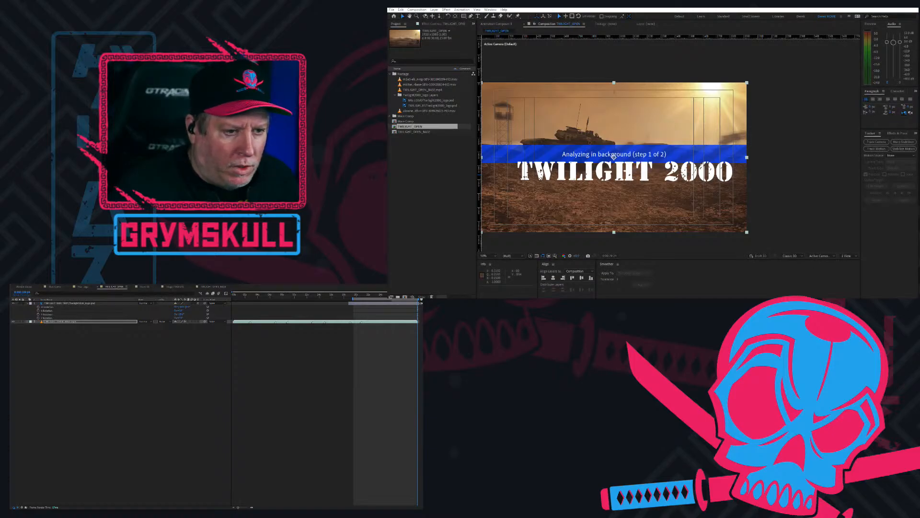
click(440, 24)
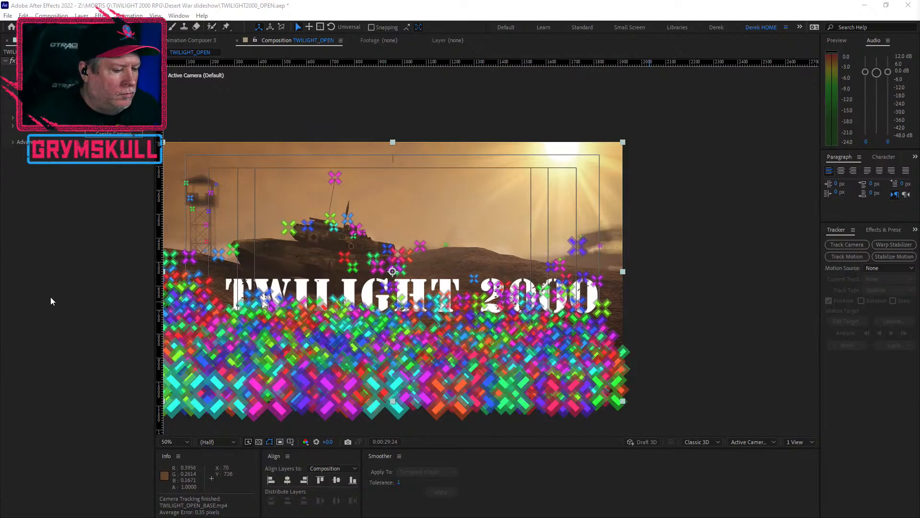
click(12, 142)
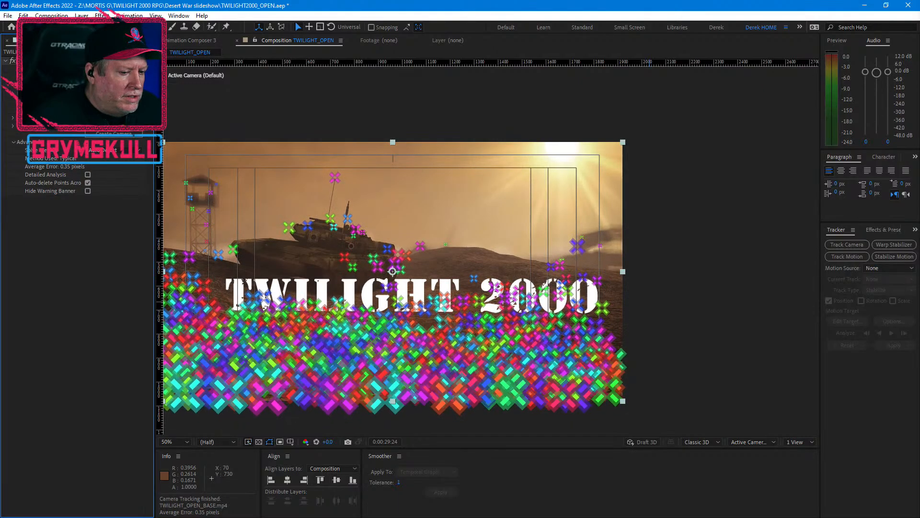
Reduce the displayed size of the camera track points and reselect the tracker effect to show them on the footage
drag(91, 117, 68, 118)
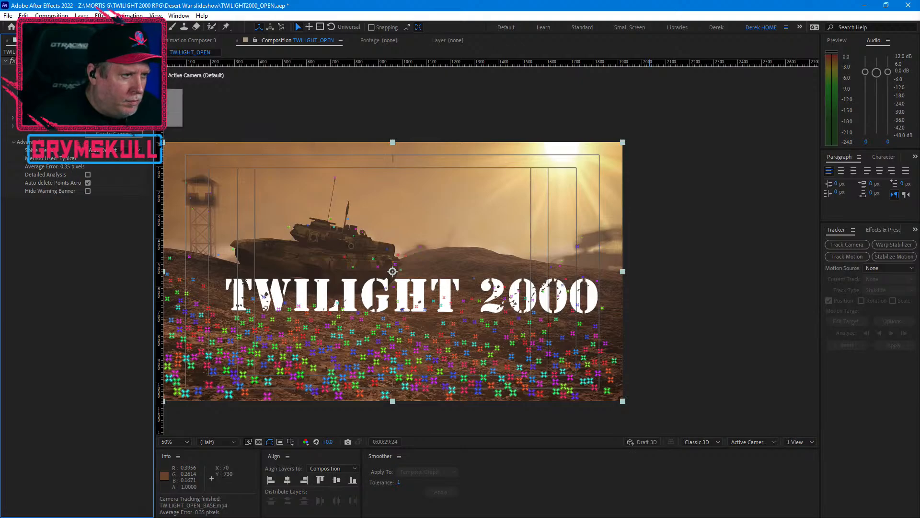
click(84, 263)
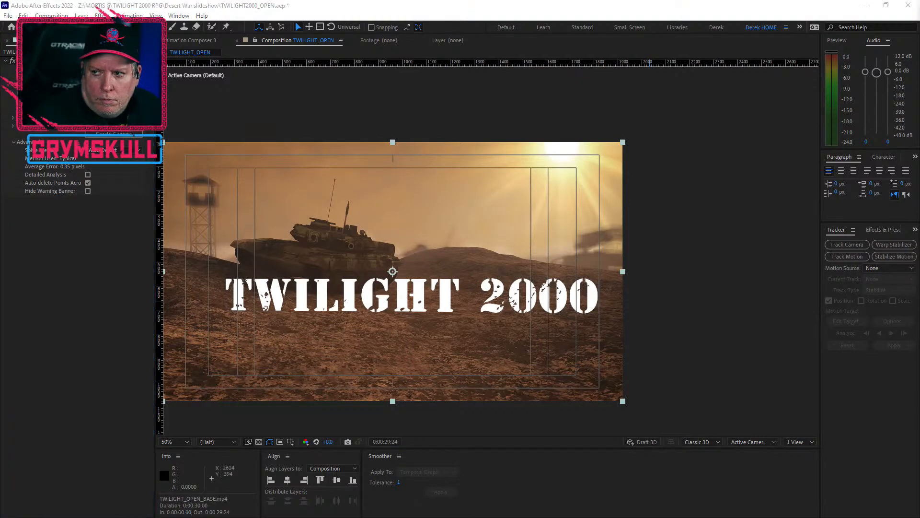
click(44, 60)
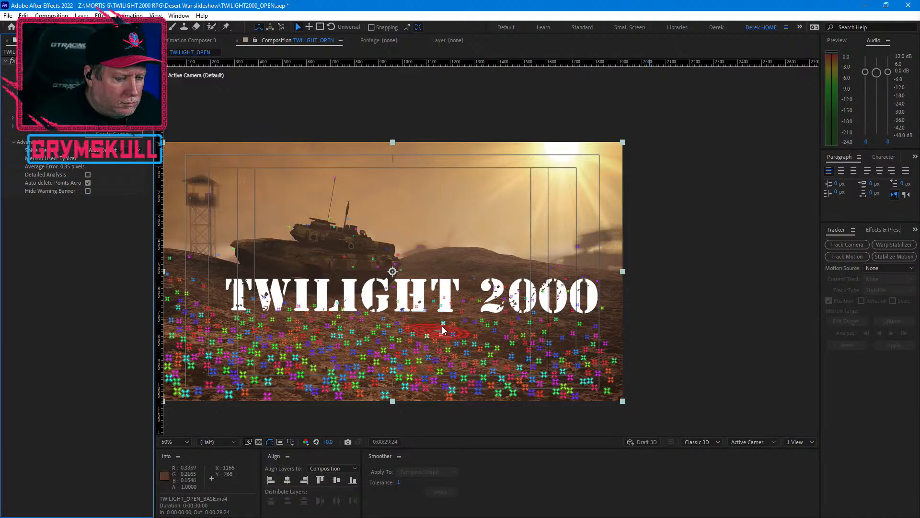
Try several clusters of track points on the ground below the title to test the target plane's orientation
mouse_move(446, 221)
mouse_down()
mouse_move(397, 239)
mouse_move(407, 314)
mouse_move(439, 346)
mouse_move(504, 337)
mouse_move(525, 288)
mouse_move(493, 231)
mouse_move(464, 221)
mouse_up()
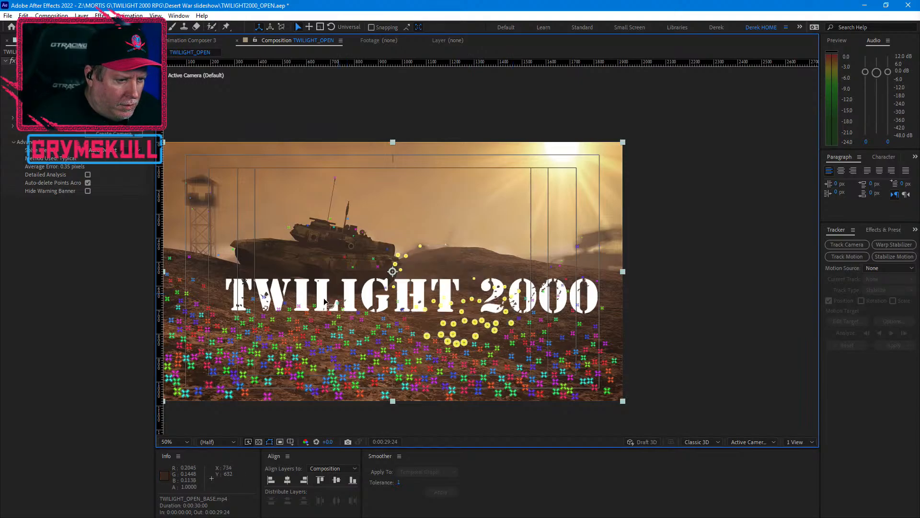
mouse_move(322, 307)
mouse_down()
mouse_move(357, 329)
mouse_move(365, 306)
mouse_move(344, 294)
mouse_up()
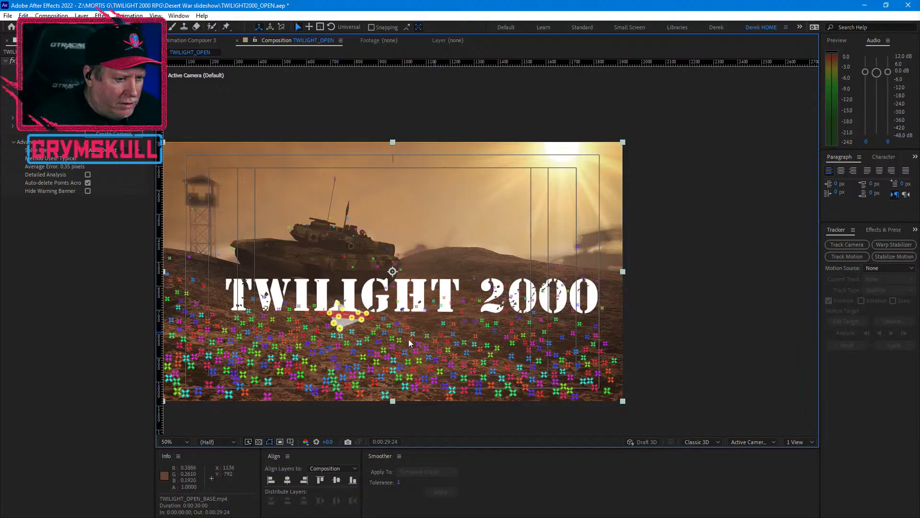
mouse_move(478, 316)
mouse_down()
mouse_move(468, 330)
mouse_move(484, 338)
mouse_move(496, 325)
mouse_move(487, 310)
mouse_up()
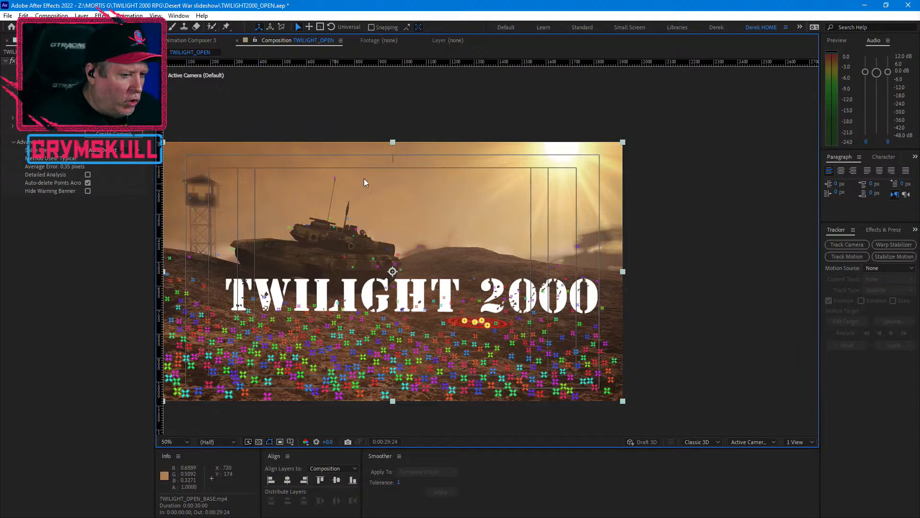
shift+click(481, 319)
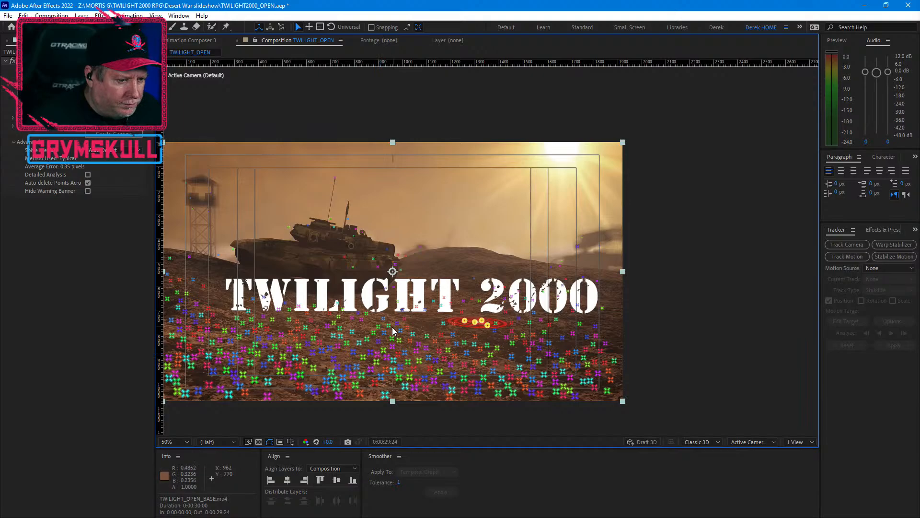
mouse_move(397, 318)
mouse_down()
mouse_move(370, 321)
mouse_move(380, 339)
mouse_move(464, 333)
mouse_move(466, 315)
mouse_move(384, 314)
mouse_up()
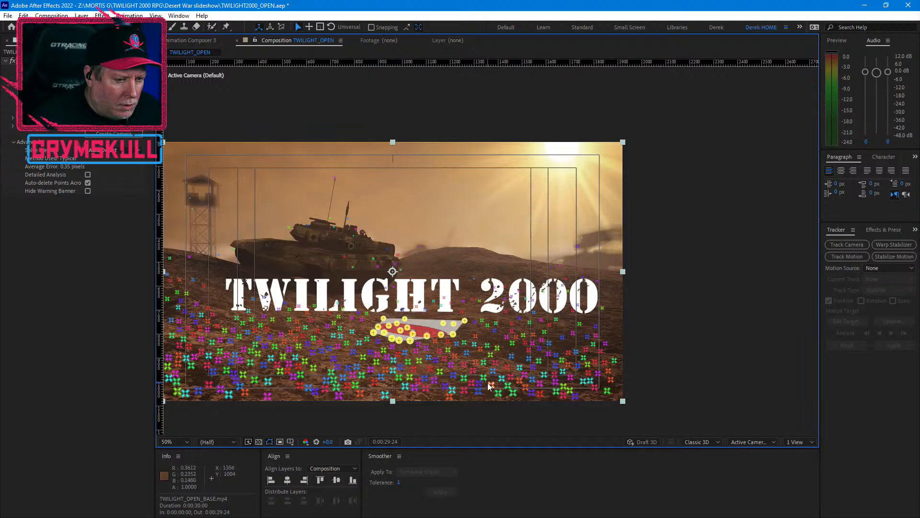
click(412, 354)
mouse_move(377, 320)
mouse_down()
mouse_move(431, 360)
mouse_move(463, 325)
mouse_move(433, 297)
mouse_move(383, 309)
mouse_move(376, 330)
mouse_up()
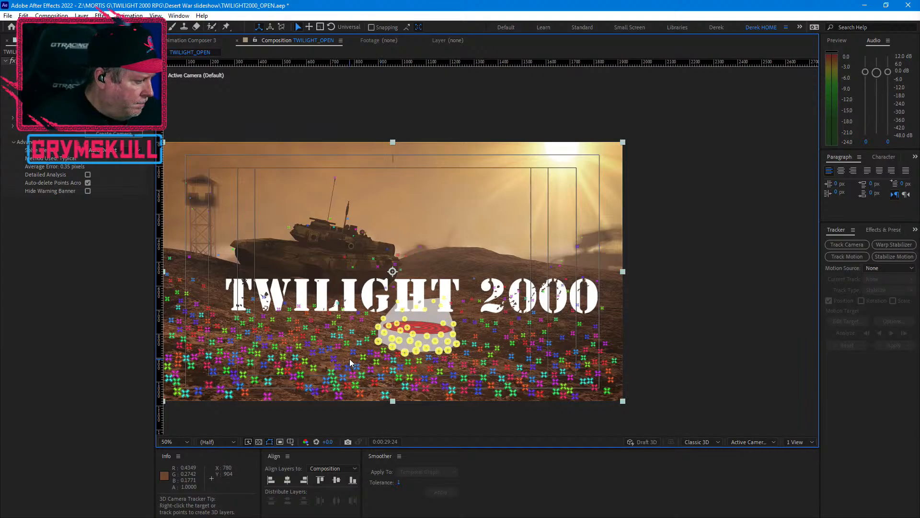
click(476, 336)
mouse_move(507, 330)
mouse_down()
mouse_move(503, 305)
mouse_move(473, 298)
mouse_move(449, 322)
mouse_move(480, 352)
mouse_move(526, 335)
mouse_move(520, 307)
mouse_move(499, 301)
mouse_up()
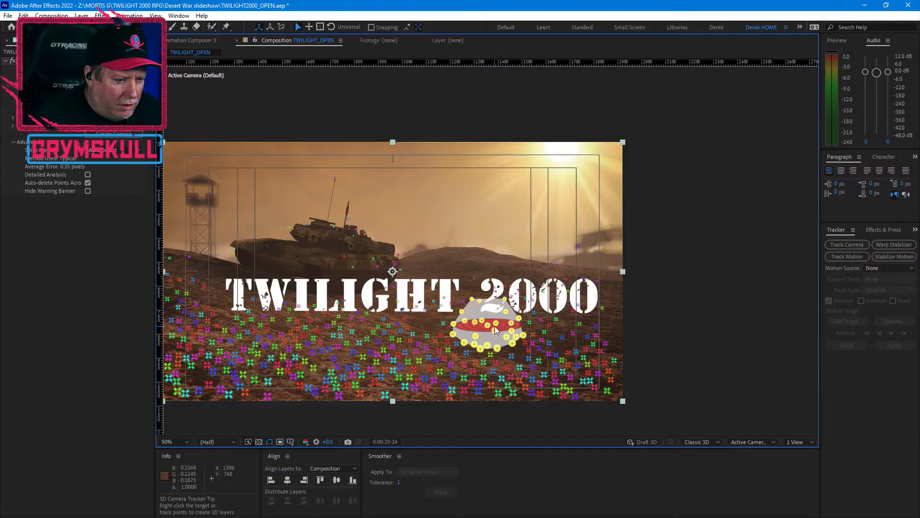
Try a three-point target plane from track points below the W, below the first 2000 digits and in the central foreground
click(272, 319)
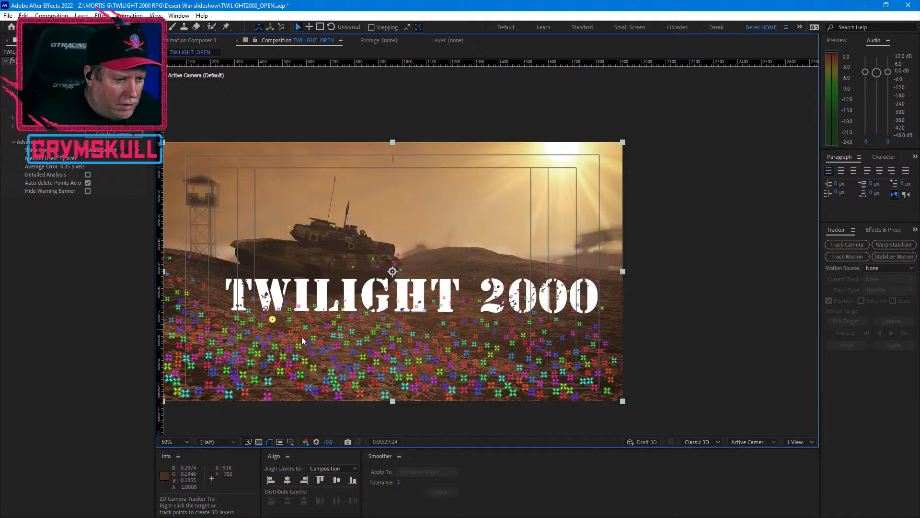
shift+click(495, 323)
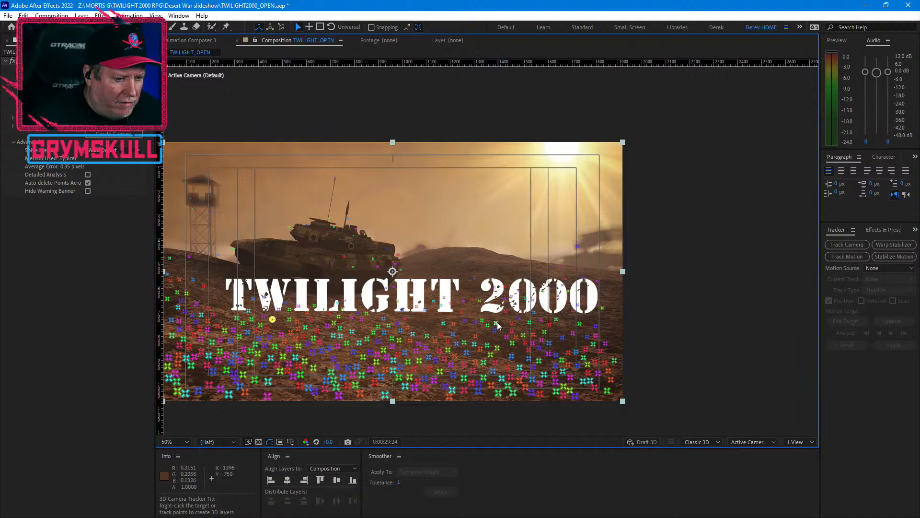
shift+click(410, 364)
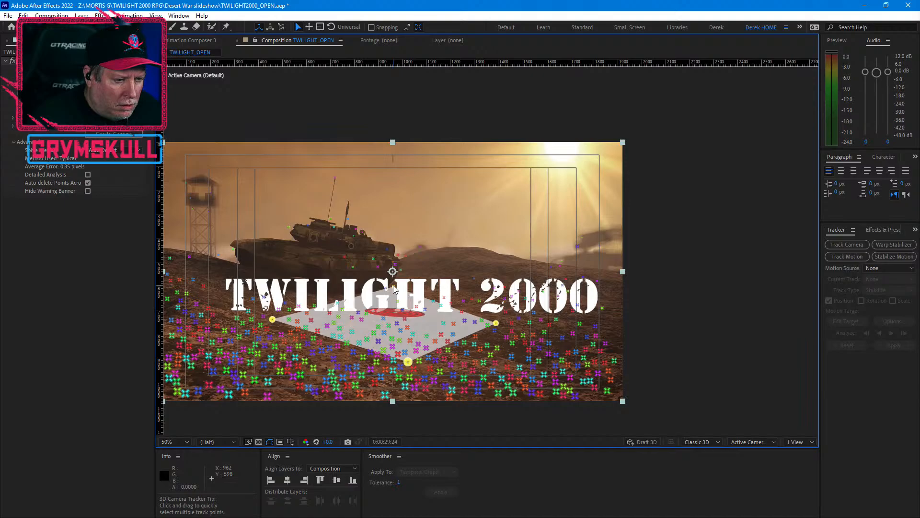
click(408, 362)
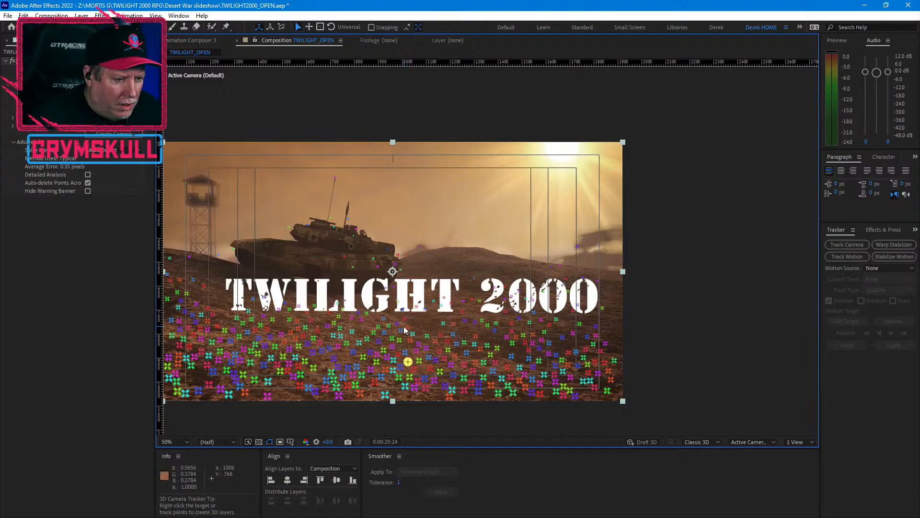
Try a larger plane from a foreground point and a point below the T, testing different third points around the 2000 text
click(399, 377)
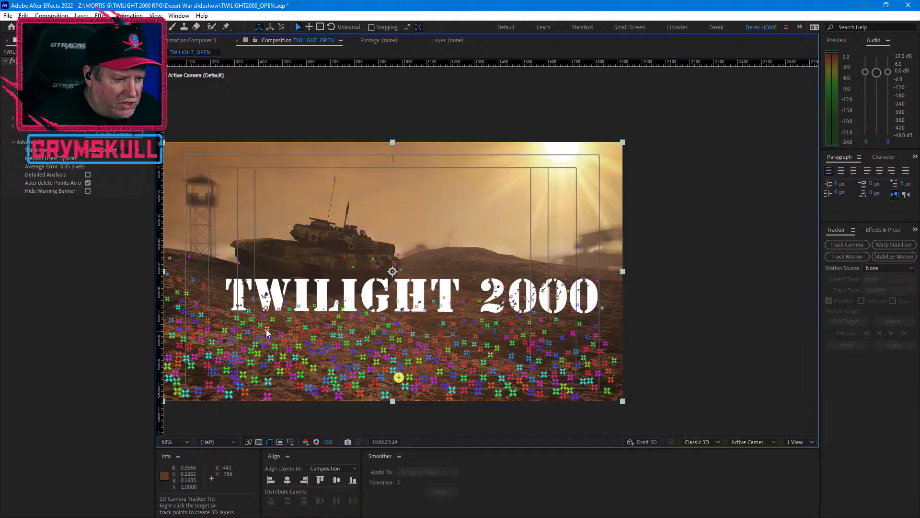
shift+click(237, 318)
shift+click(580, 325)
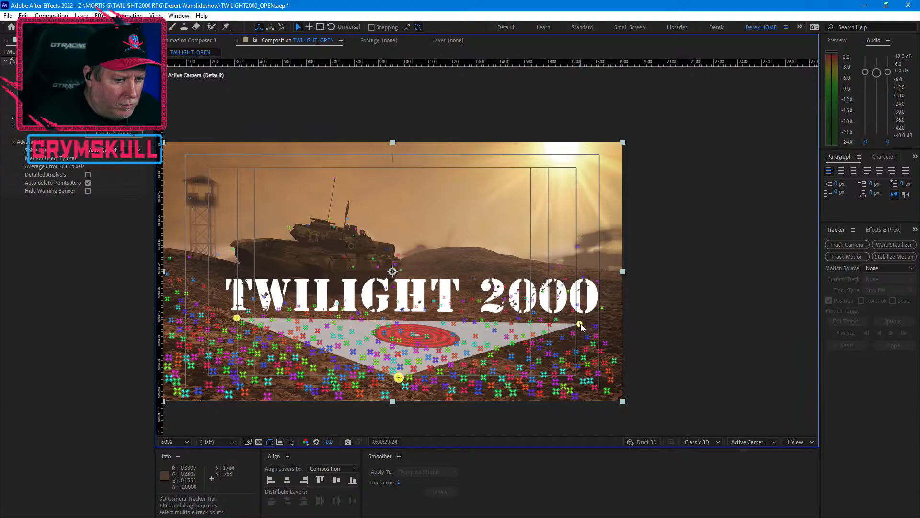
shift+click(580, 323)
shift+click(603, 308)
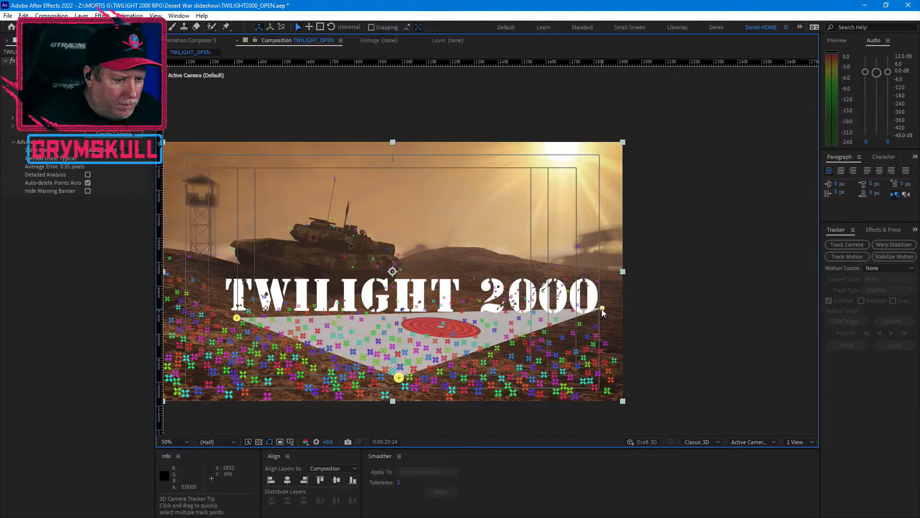
shift+click(603, 308)
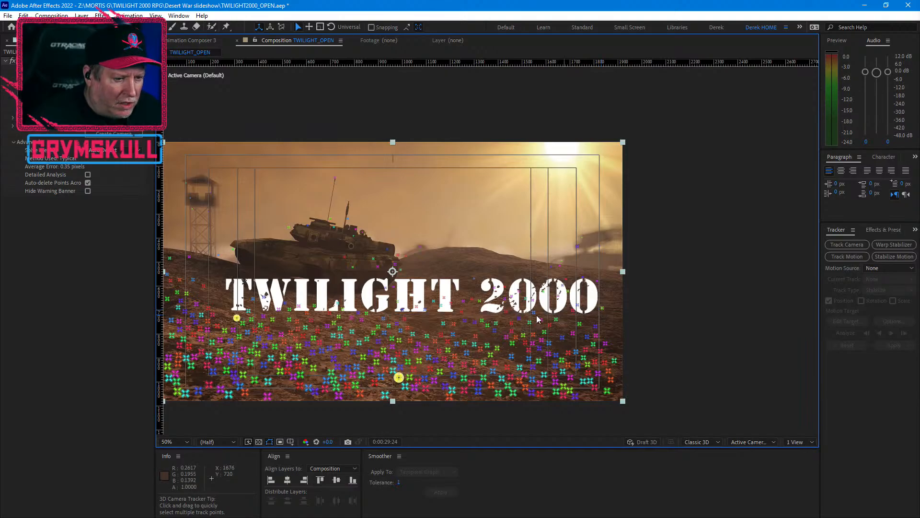
shift+click(479, 302)
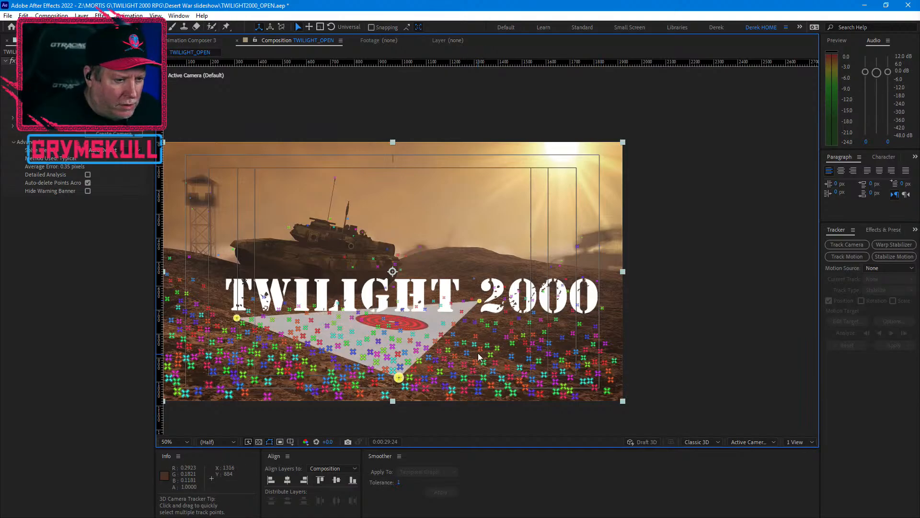
shift+click(480, 302)
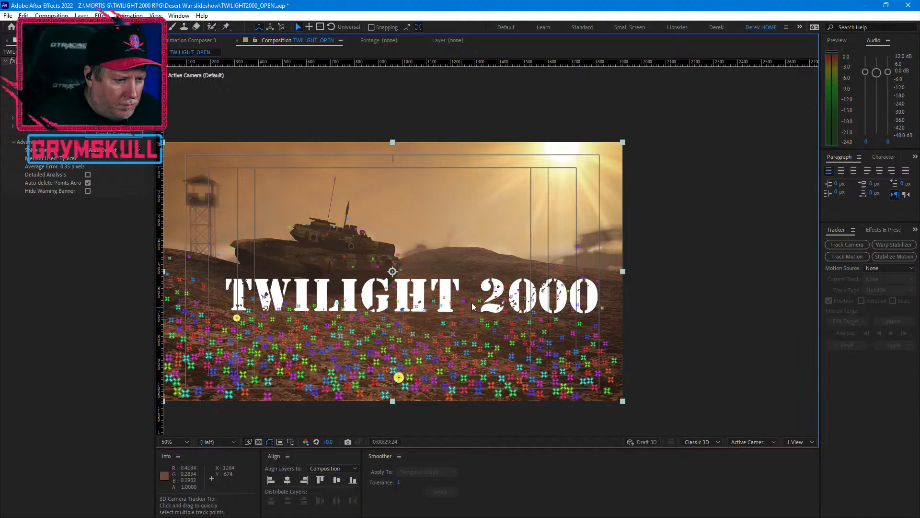
shift+click(472, 299)
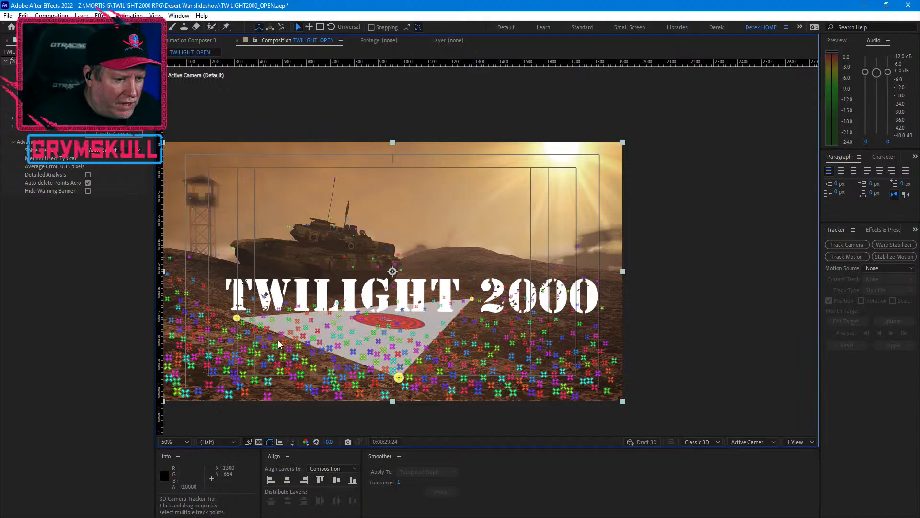
Swap the plane's left-hand and foreground track points for alternatives until the triangle spans the ground beneath the title
shift+click(237, 316)
shift+click(253, 298)
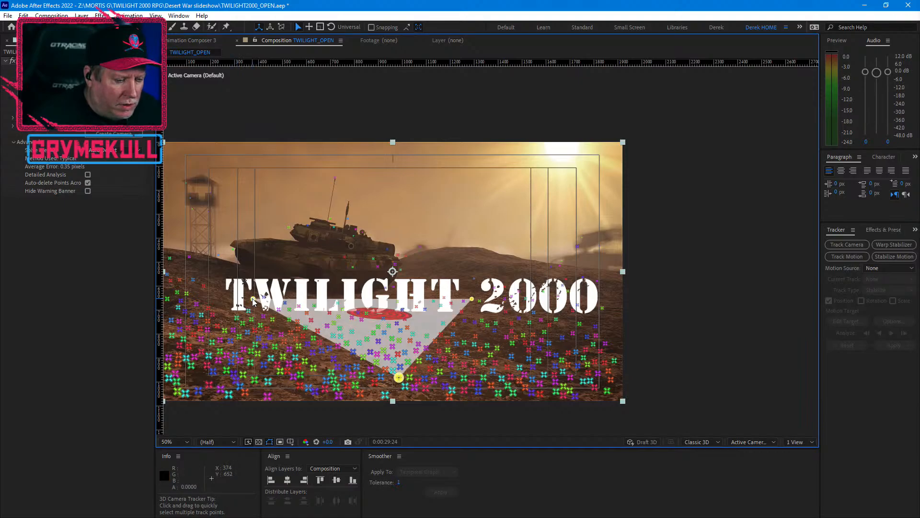
shift+click(252, 299)
shift+click(319, 341)
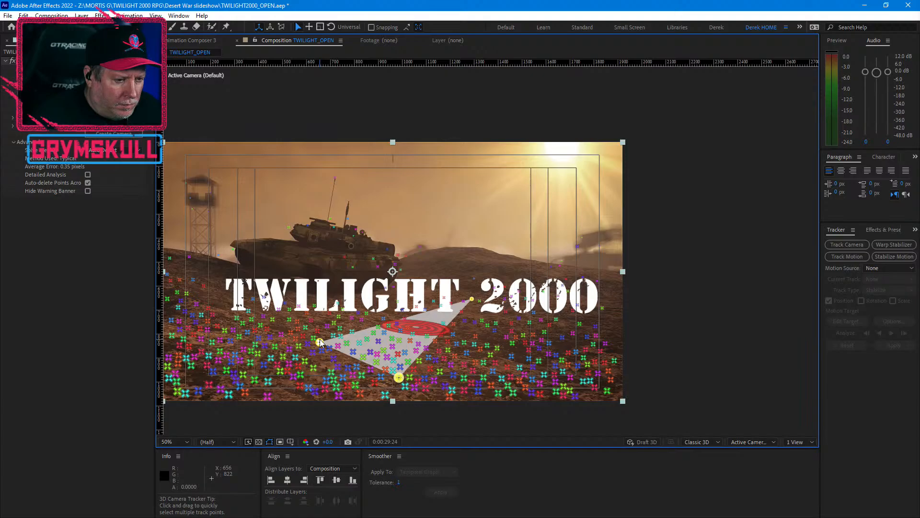
shift+click(320, 342)
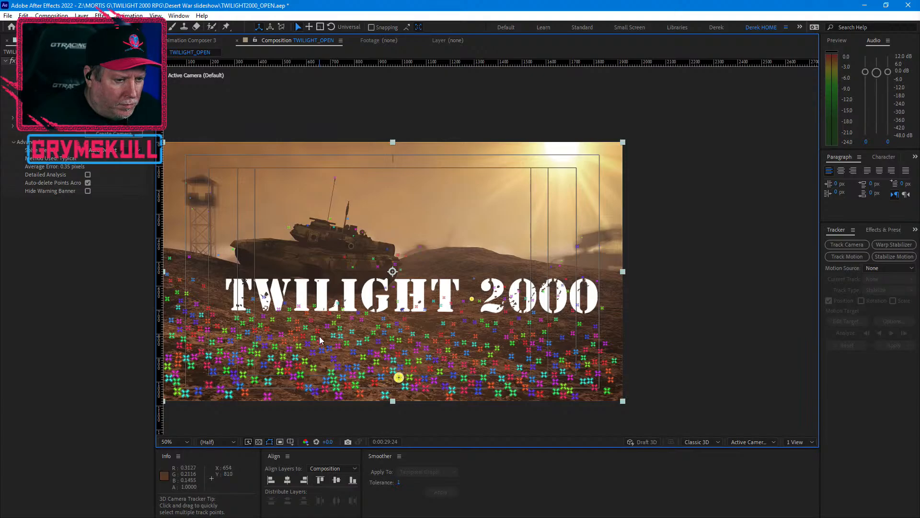
shift+click(247, 333)
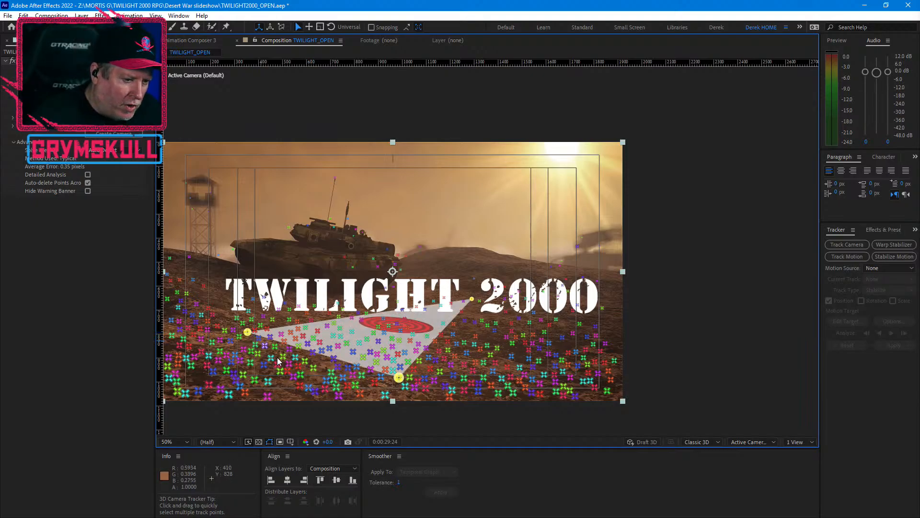
shift+click(399, 378)
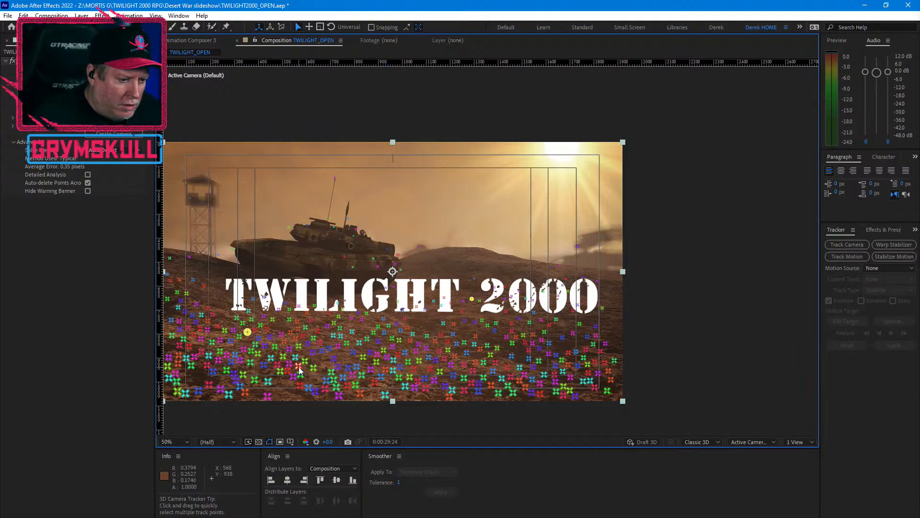
shift+click(506, 367)
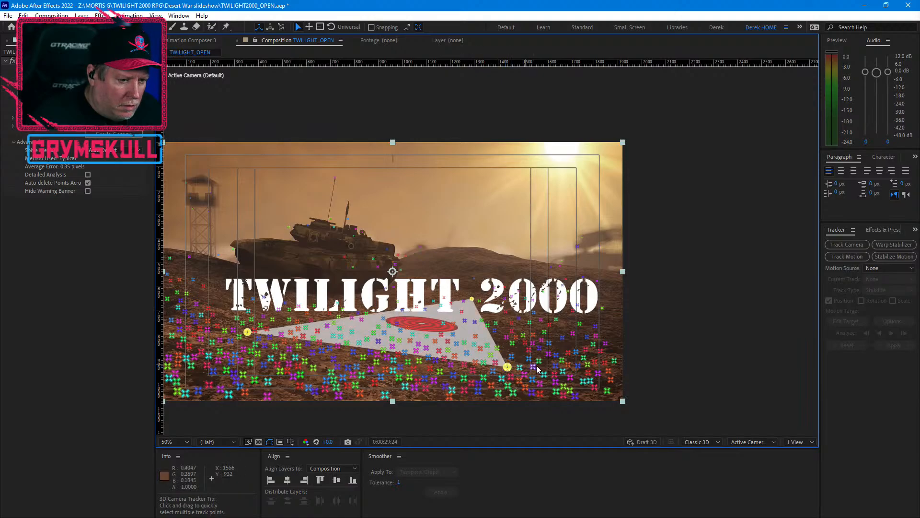
shift+click(507, 368)
shift+click(588, 373)
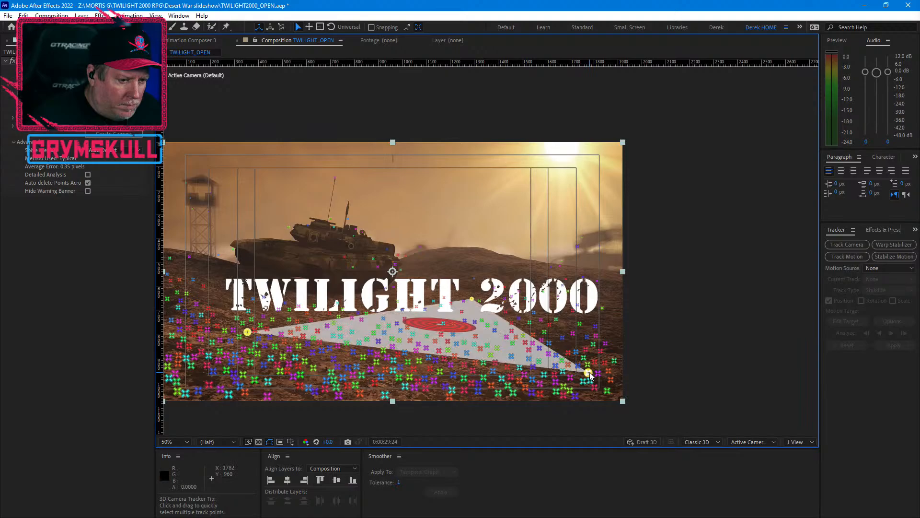
Define a flat ground target from two widely spaced foreground track points and three points just below the end of TWILIGHT
click(473, 301)
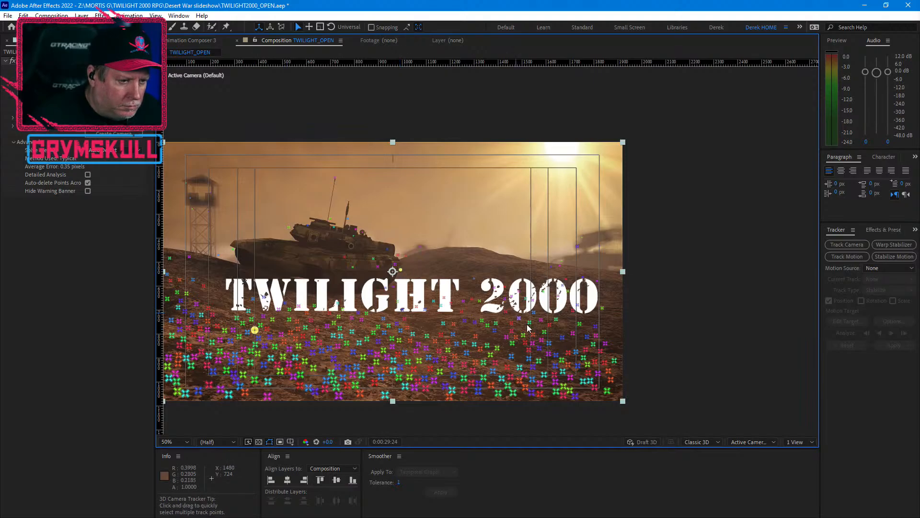
shift+click(587, 364)
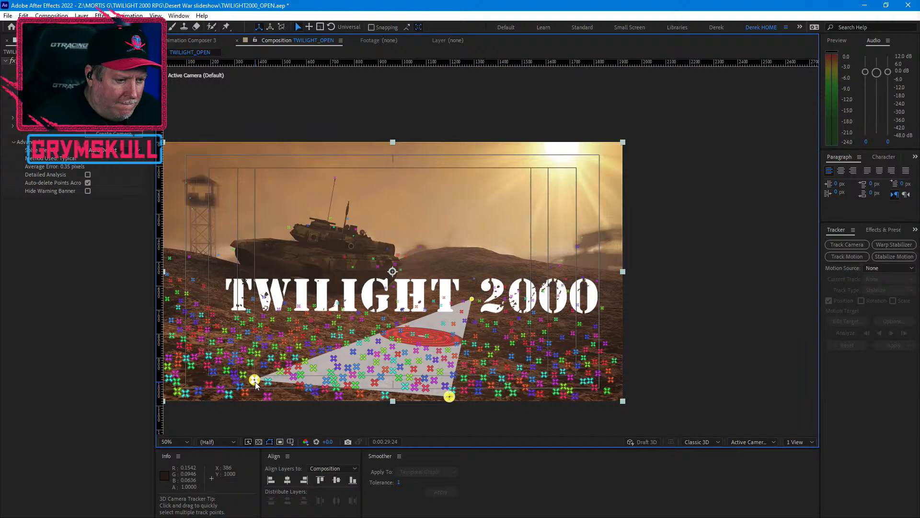
drag(472, 302, 312, 304)
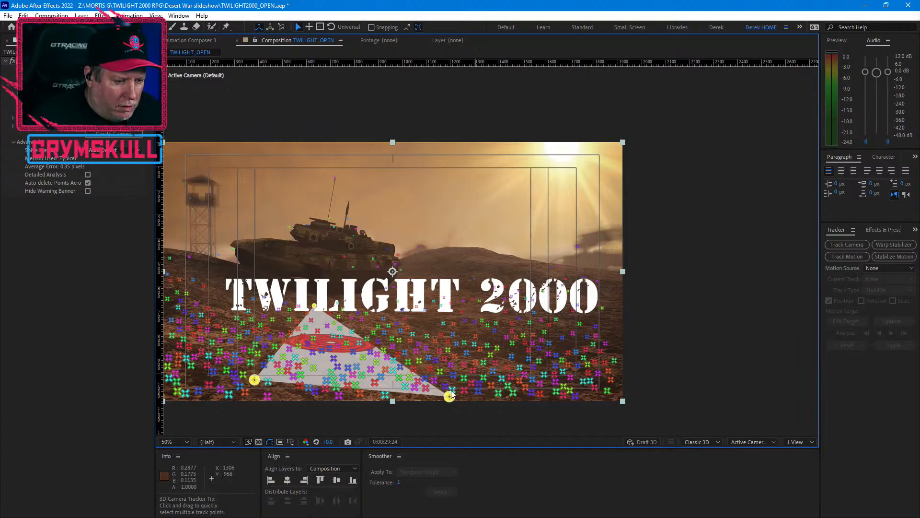
drag(451, 395, 590, 381)
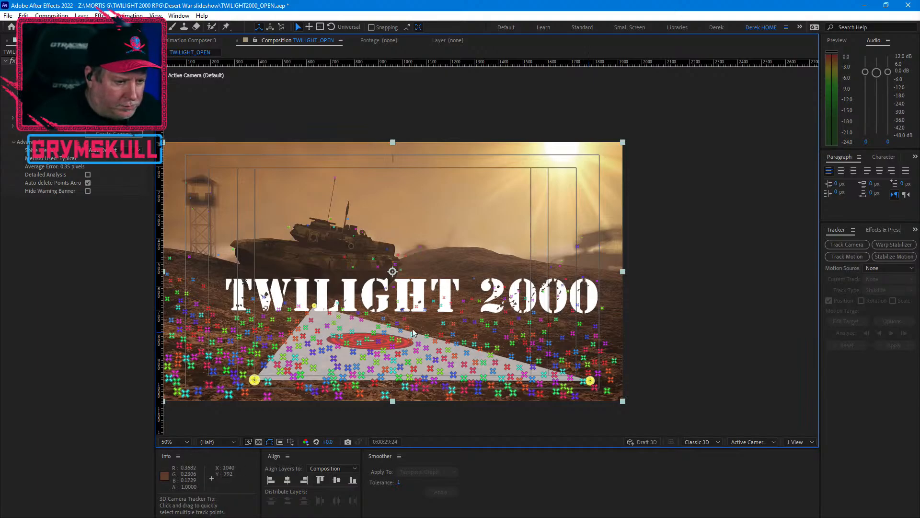
shift+click(443, 322)
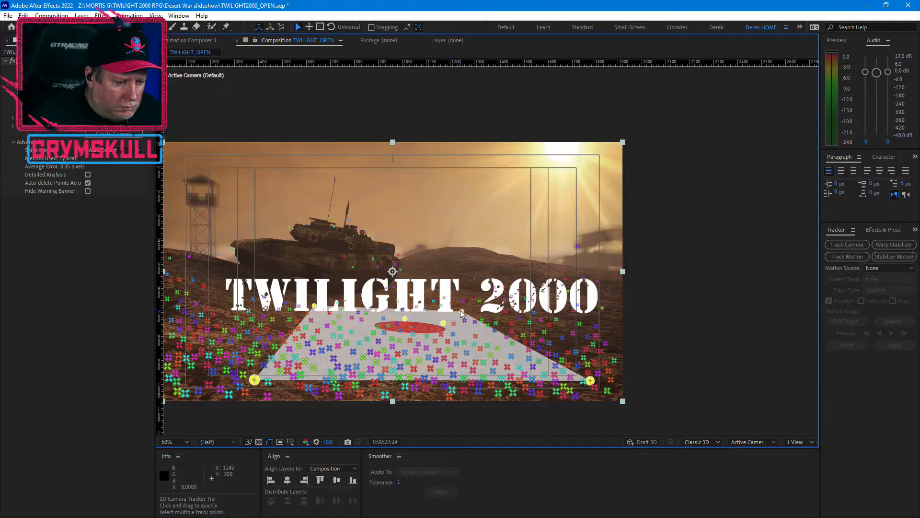
shift+click(461, 311)
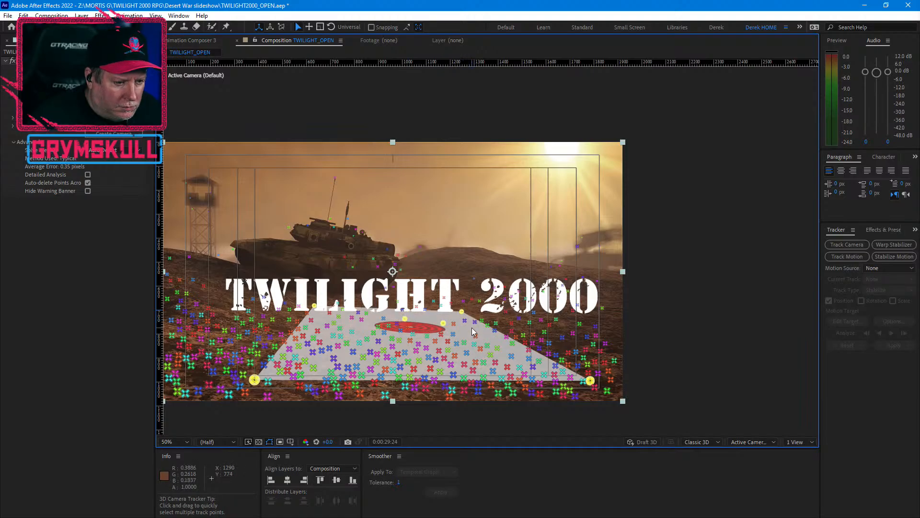
shift+click(314, 306)
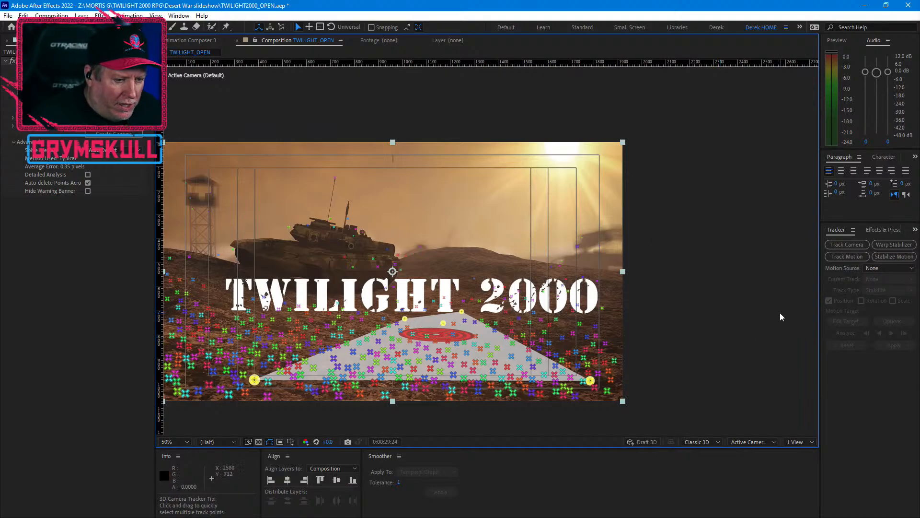
Create a shadow catcher, camera and light from the selected ground track points
right_click(432, 336)
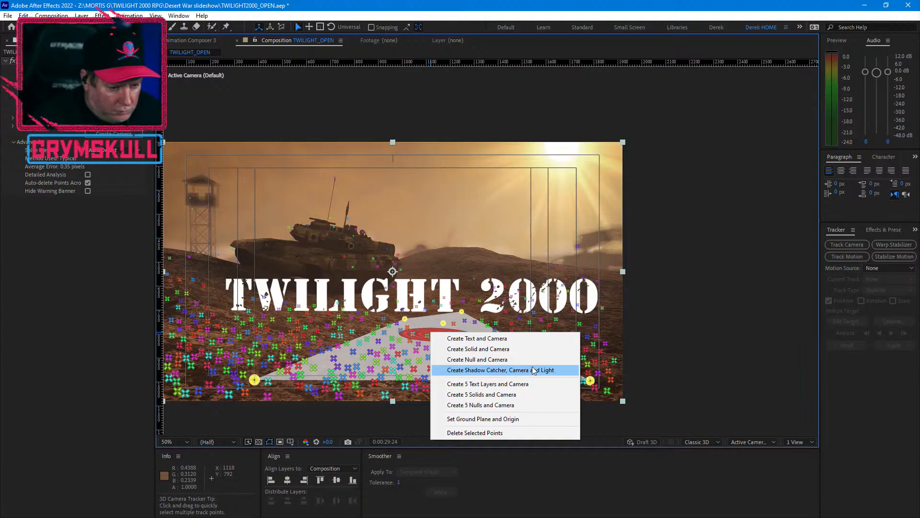
click(458, 374)
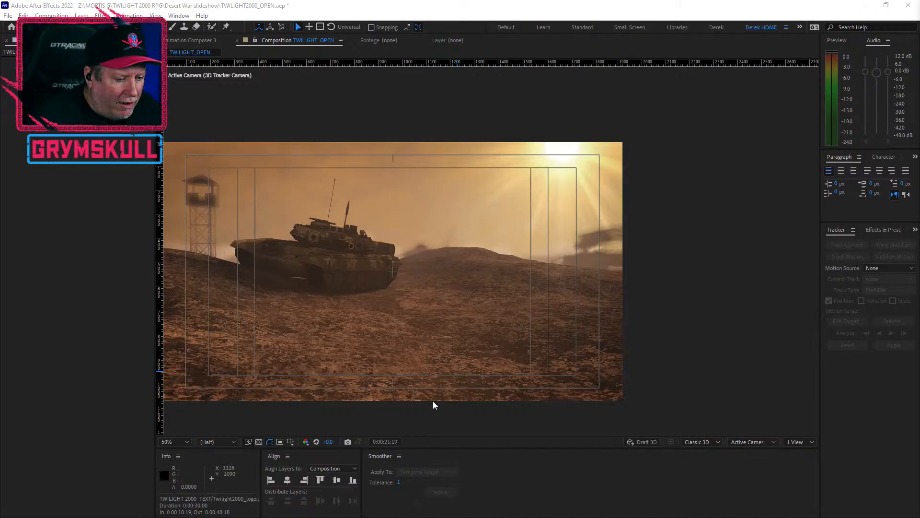
drag(647, 302, 719, 278)
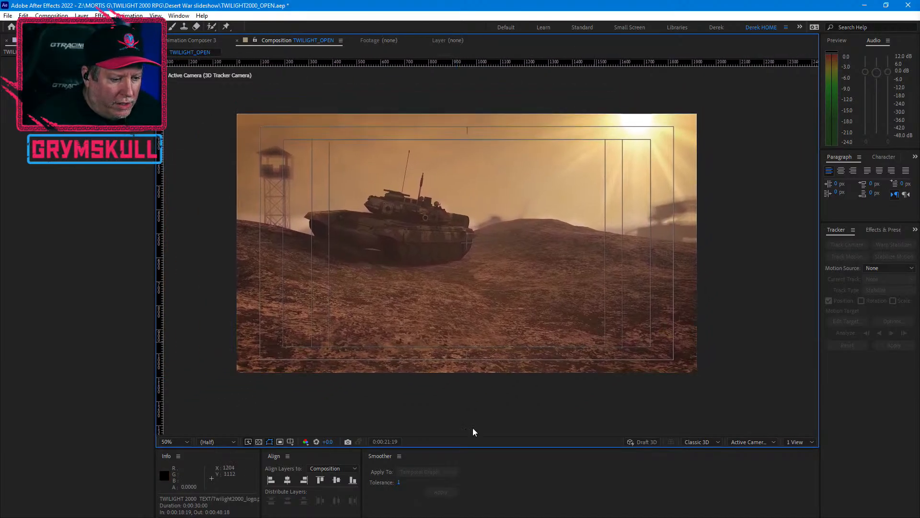
View the scene in Custom View 1, framing the 3D Tracker Camera together with the shadow catcher and light
click(812, 443)
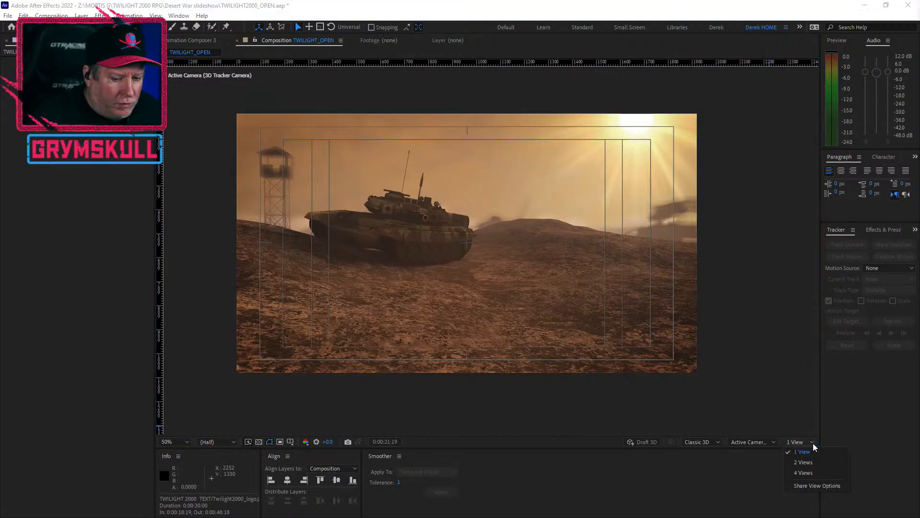
click(774, 444)
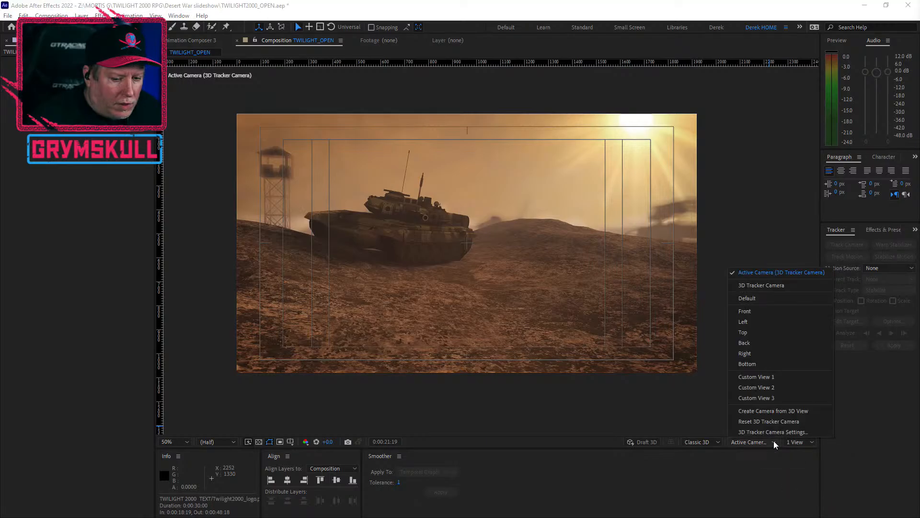
click(770, 377)
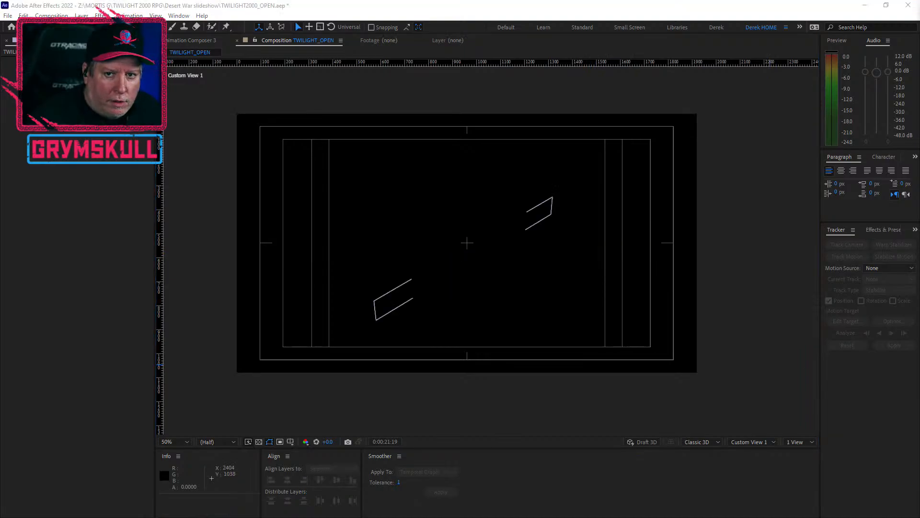
scroll(440, 266, down, 2)
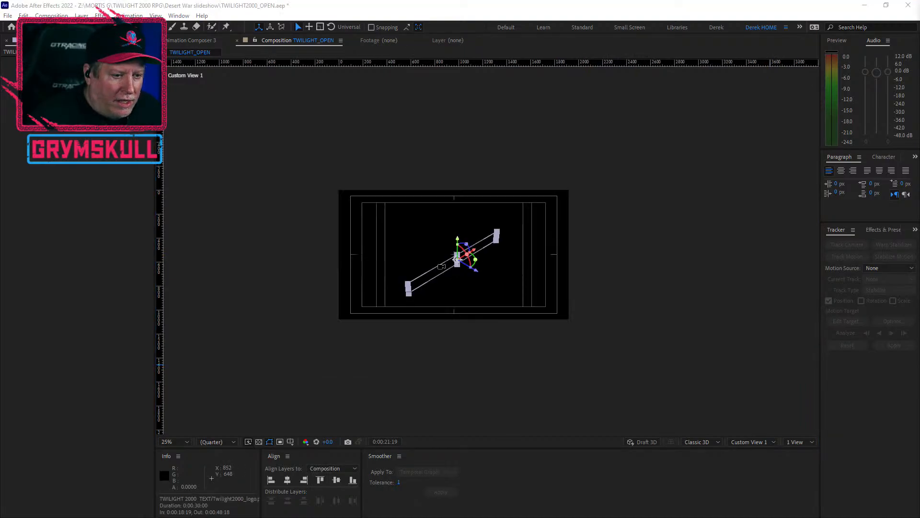
scroll(440, 266, down, 1)
scroll(441, 267, up, 1)
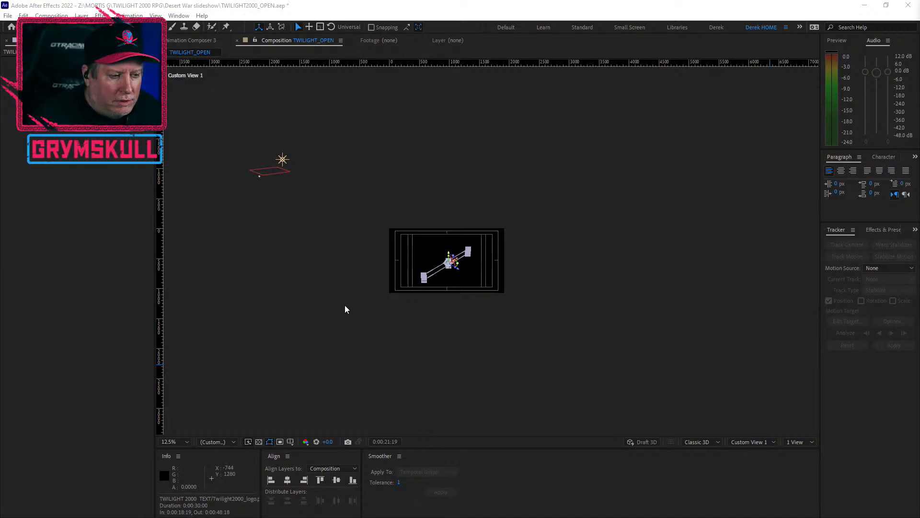
drag(459, 274, 269, 172)
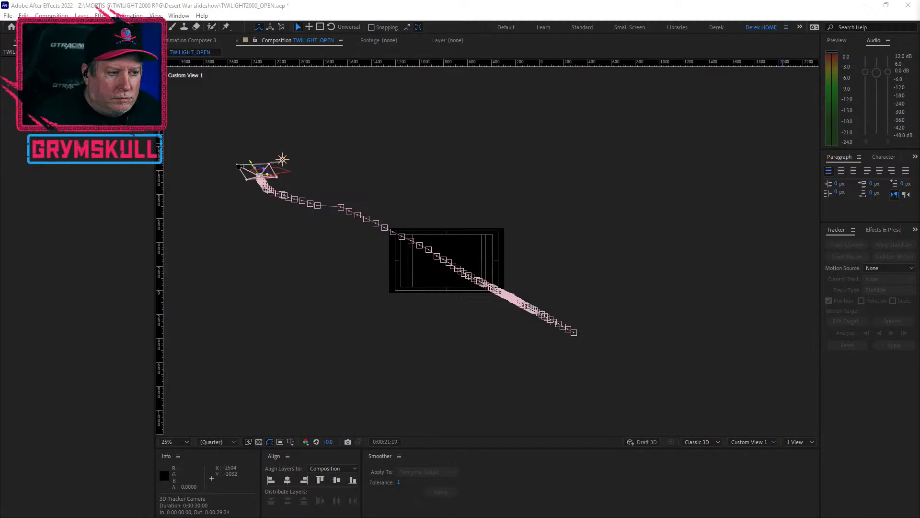
scroll(239, 165, up, 3)
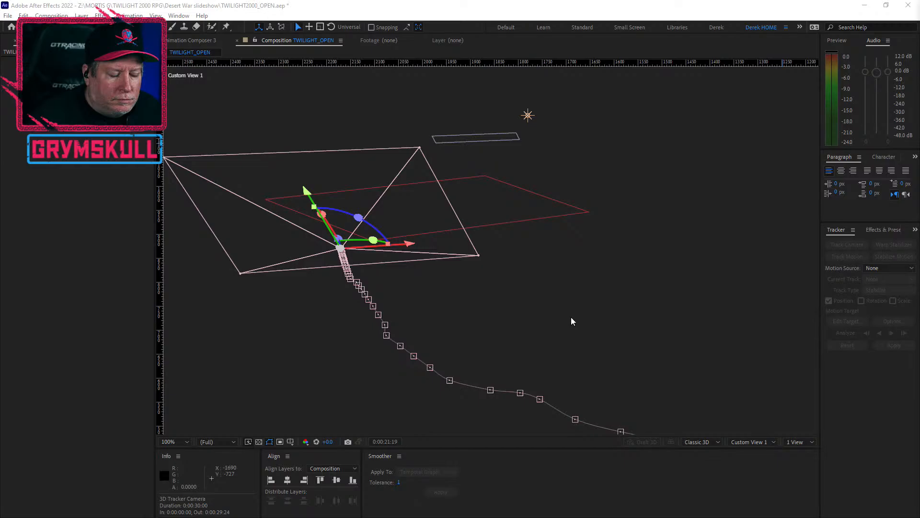
Move the TWILIGHT 2000 title along its X axis toward the tracker camera and lower it onto the shadow catcher plane
click(465, 137)
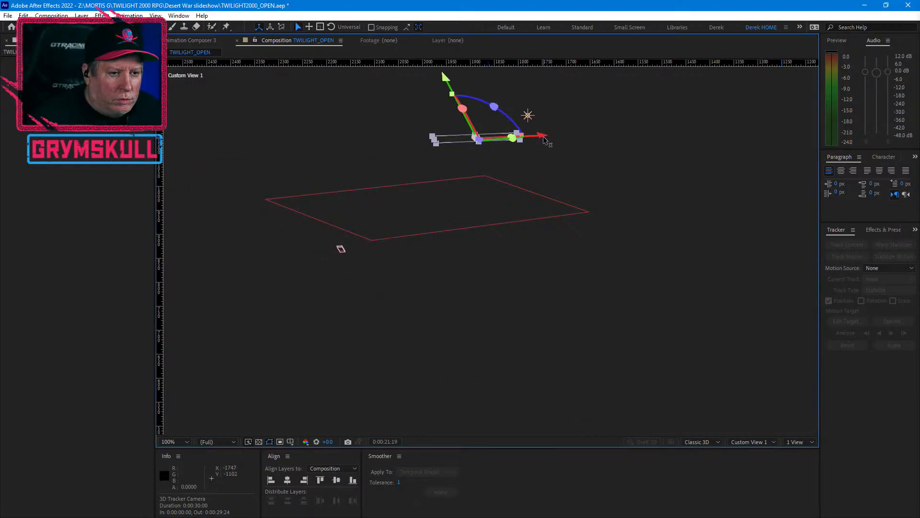
drag(544, 138, 441, 146)
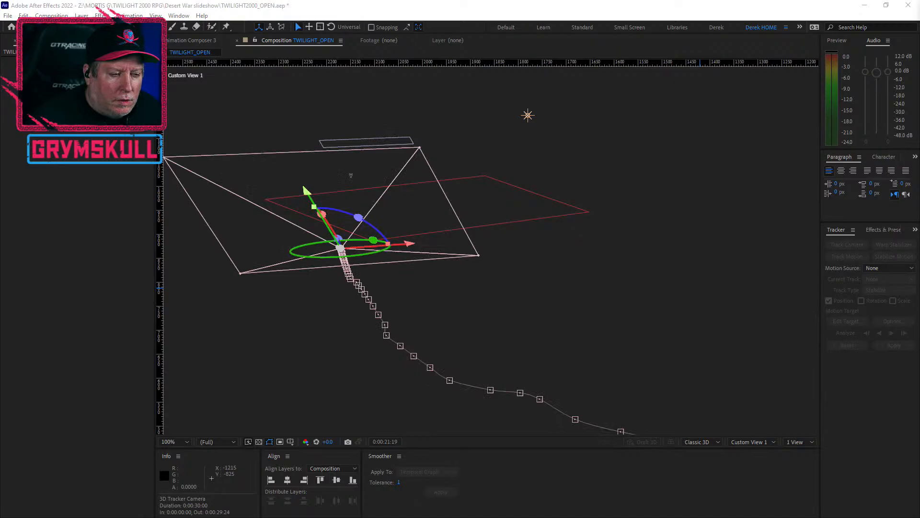
click(367, 142)
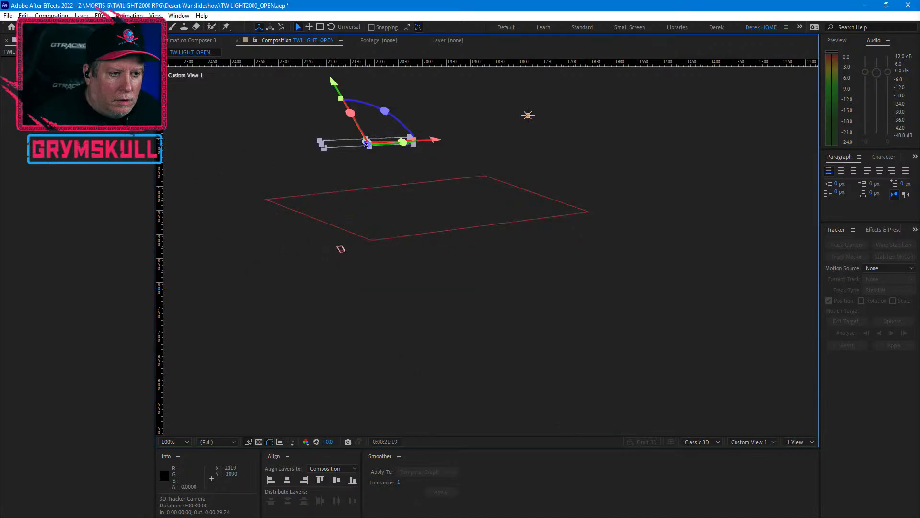
drag(436, 144, 403, 143)
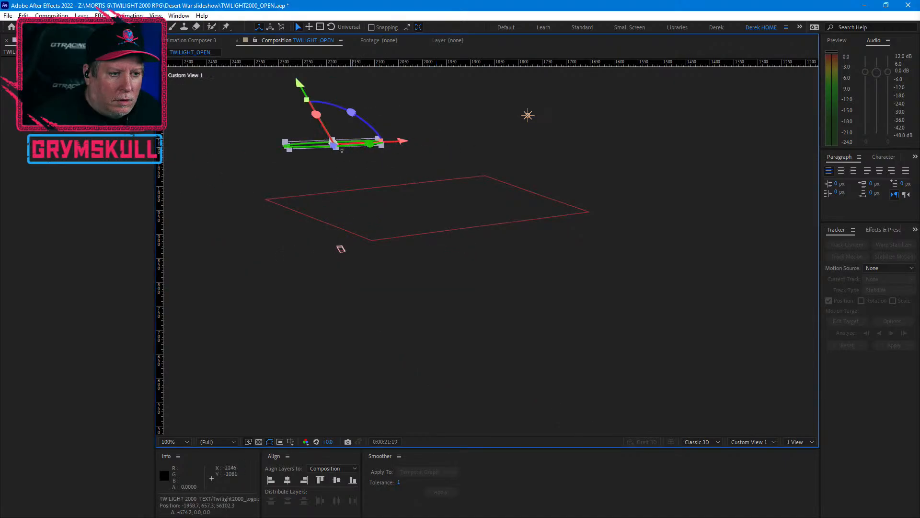
drag(334, 150, 350, 226)
drag(420, 199, 390, 198)
In the Active Camera view, bring the title much closer to the camera in depth and lower it to the ground below the tank
click(749, 442)
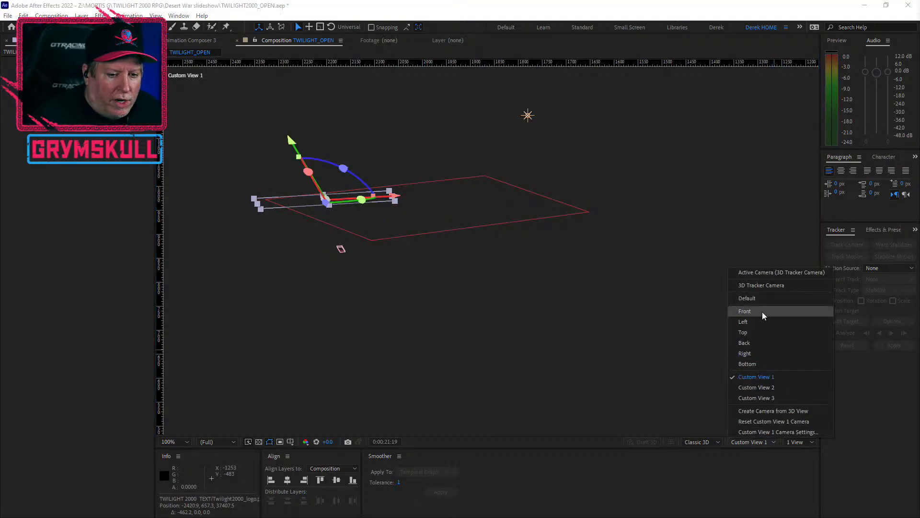
click(772, 272)
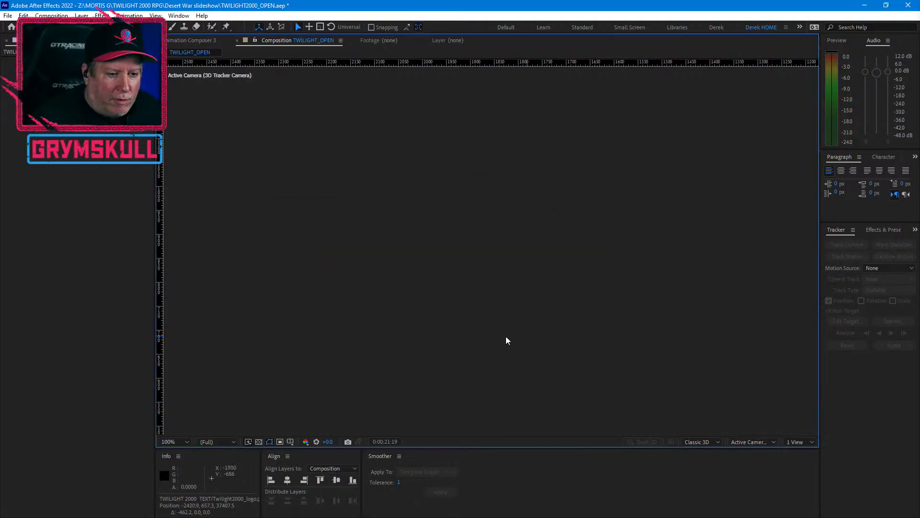
scroll(372, 279, down, 7)
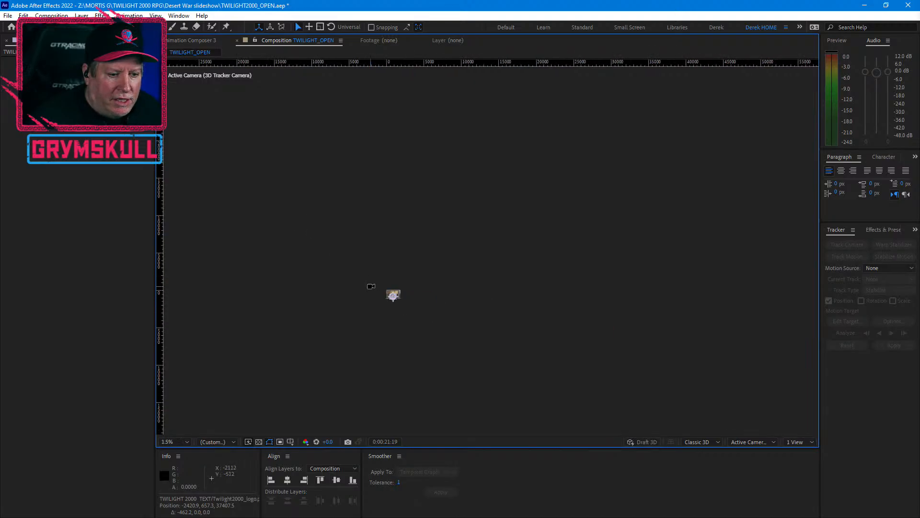
scroll(428, 318, up, 8)
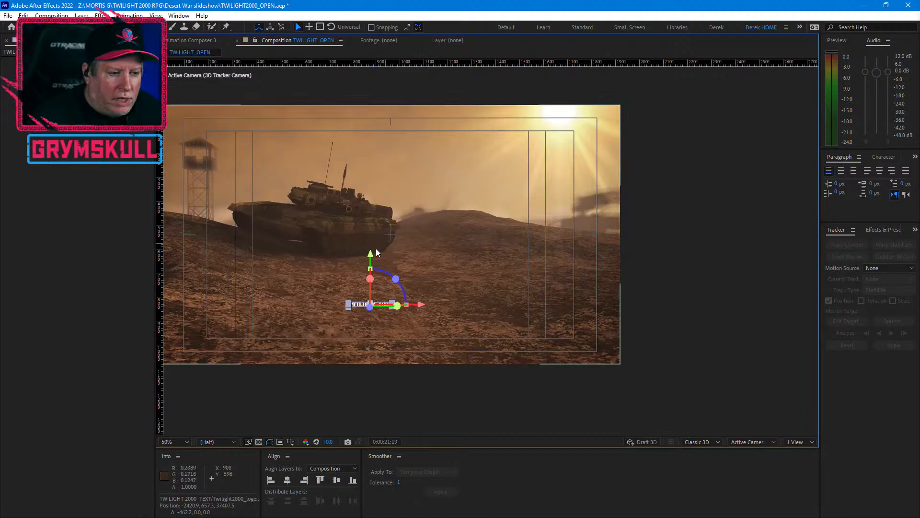
drag(372, 258, 420, 178)
drag(551, 226, 528, 226)
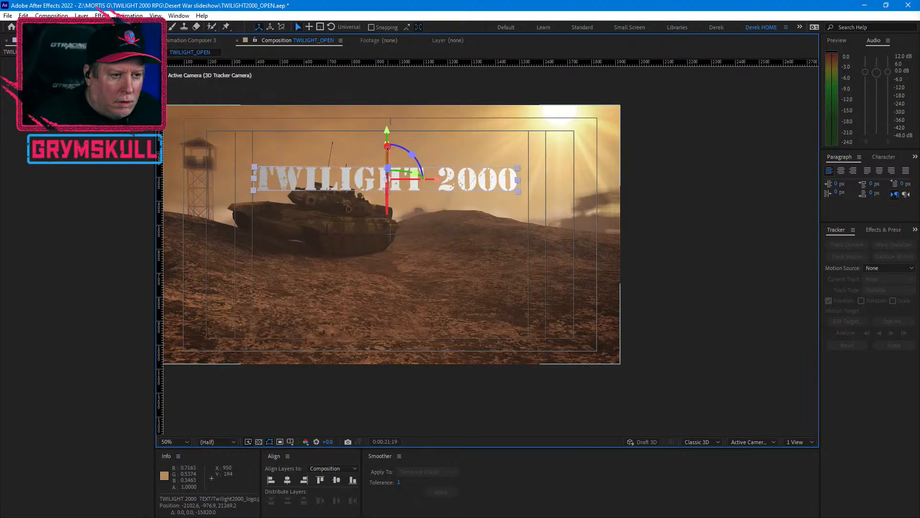
drag(386, 140, 390, 214)
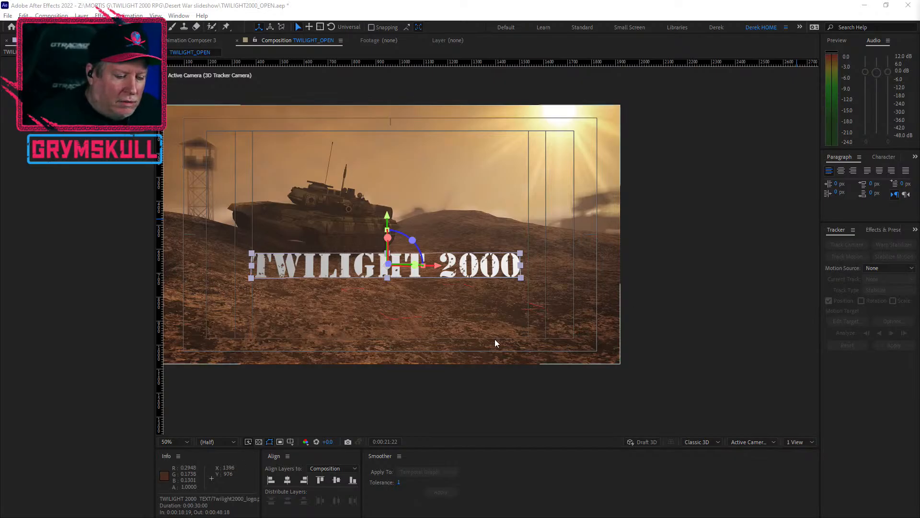
Rotate the title about its Y axis to 340.7° and reposition it at about -2299.9, -421.1, 21832.1 on the ground before the tank
drag(387, 218, 405, 174)
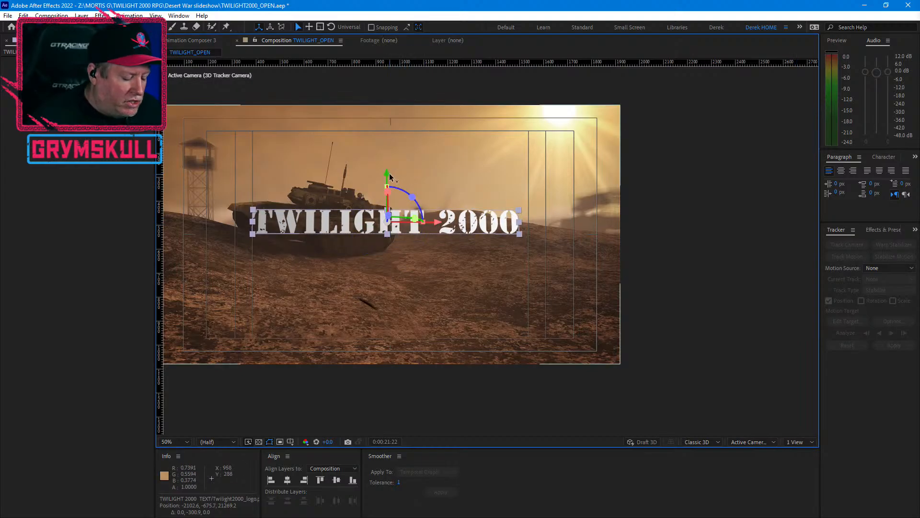
key(w)
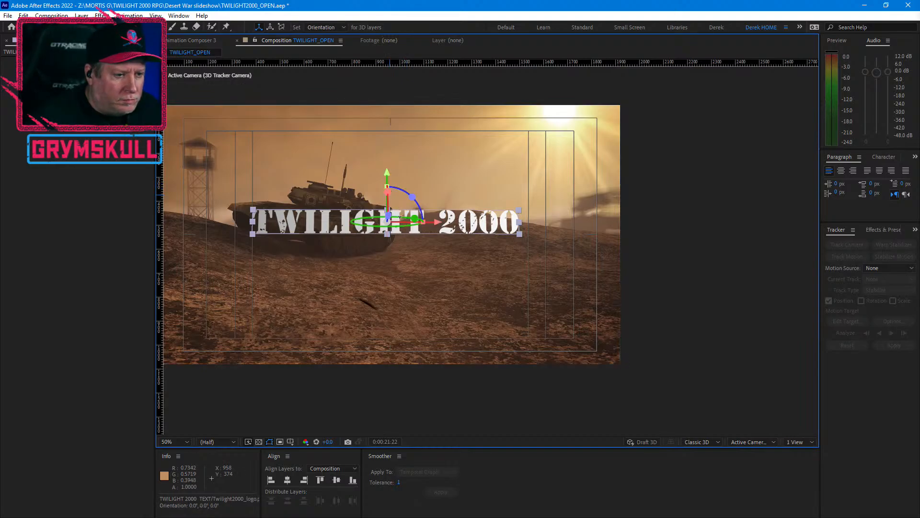
mouse_move(406, 215)
mouse_down()
mouse_move(427, 216)
mouse_move(398, 215)
mouse_move(407, 215)
mouse_up()
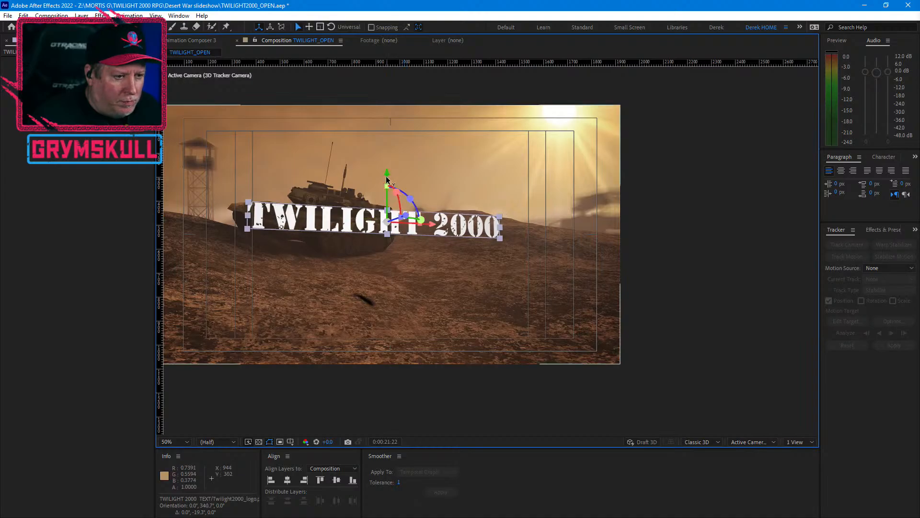
drag(387, 173, 398, 207)
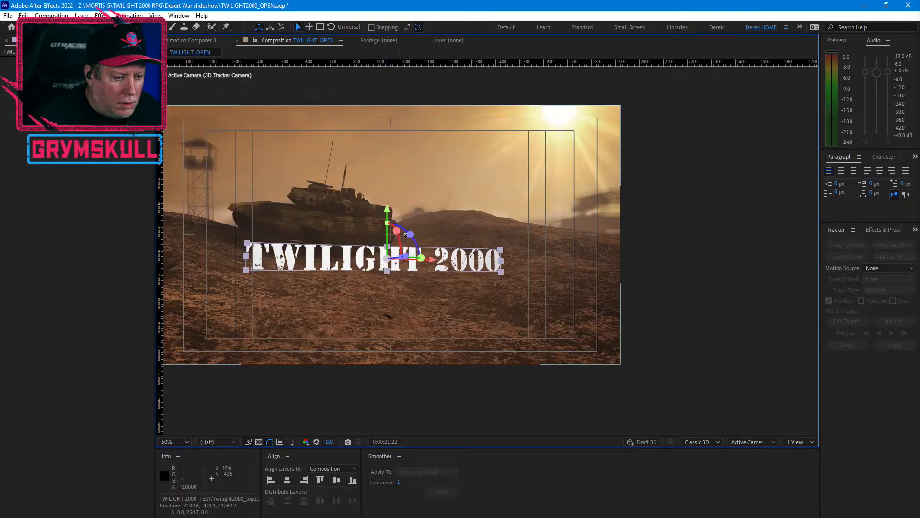
drag(406, 257, 432, 268)
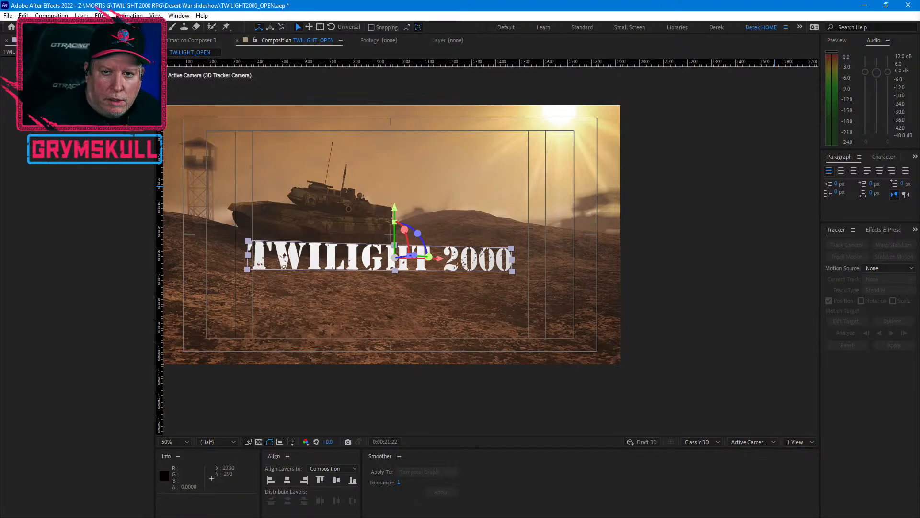
drag(415, 257, 378, 283)
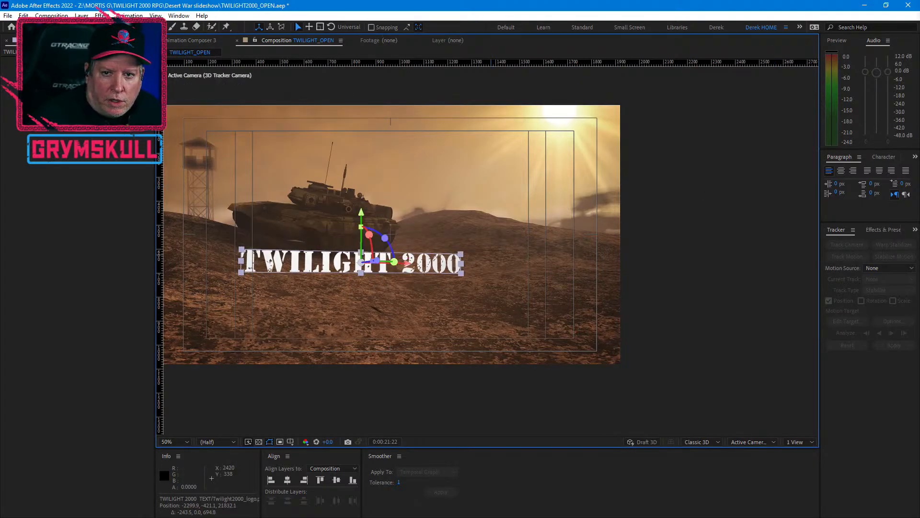
Select Light 1 and examine its position relative to the title and shadow catcher in Custom View 1
scroll(431, 352, down, 8)
scroll(434, 352, up, 1)
drag(482, 371, 510, 241)
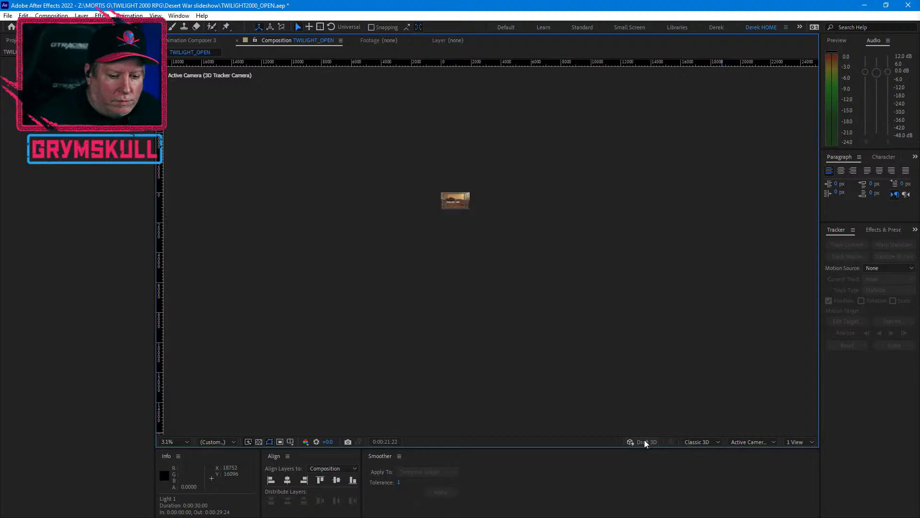
click(750, 442)
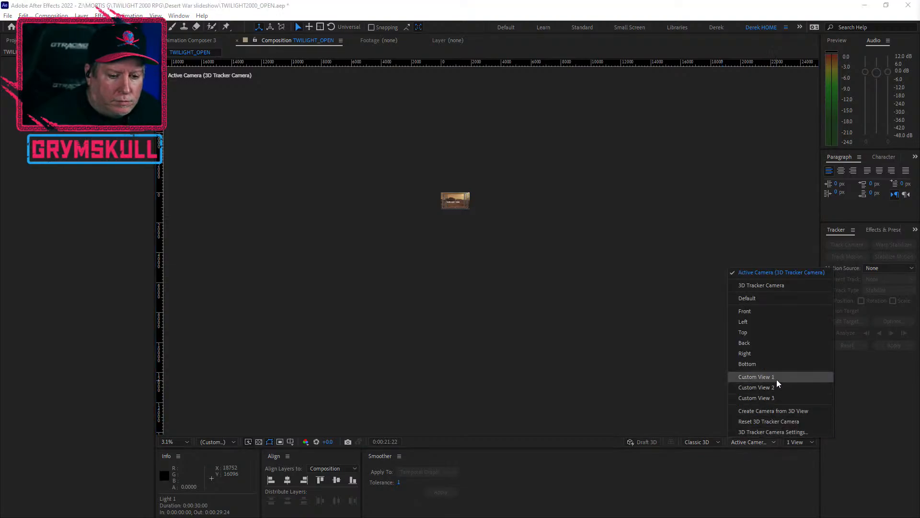
click(757, 376)
key(f)
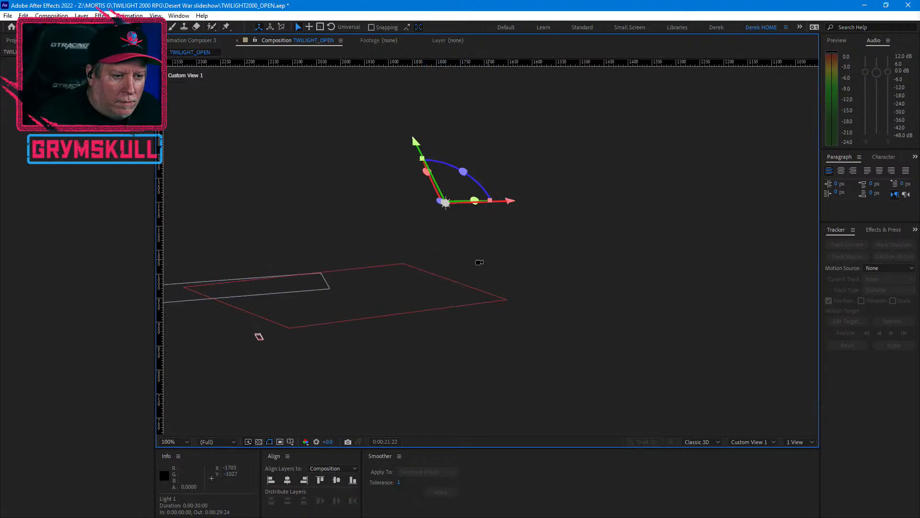
scroll(387, 250, down, 4)
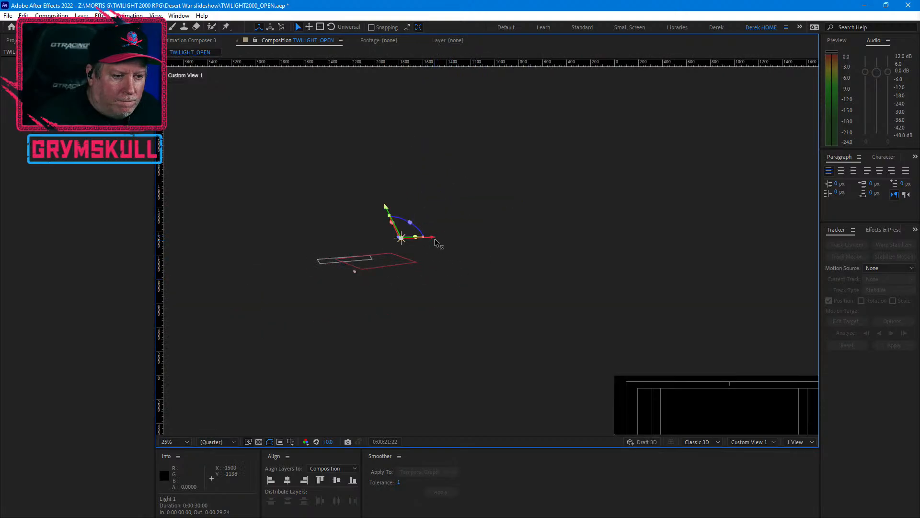
Split the composition viewer into 2 Views and set the Default view to Active Camera (3D Tracker Camera)
click(807, 442)
click(809, 462)
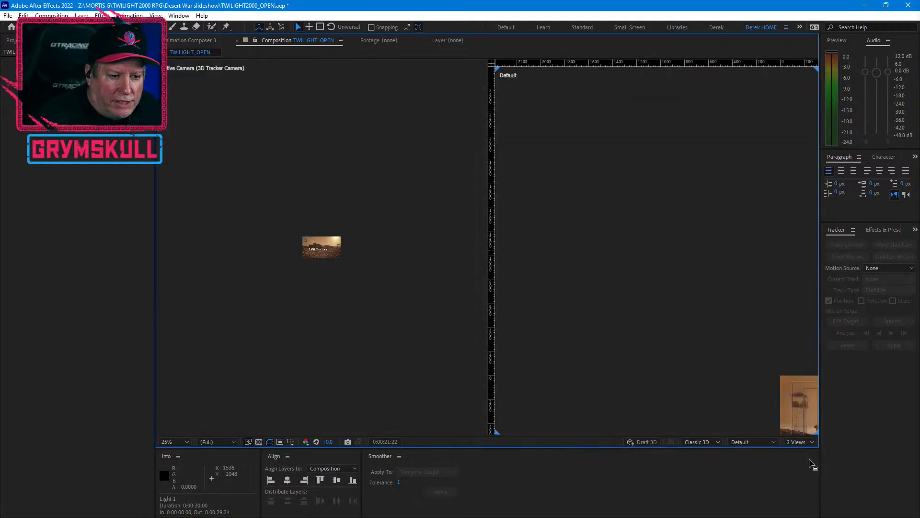
drag(734, 296, 524, 197)
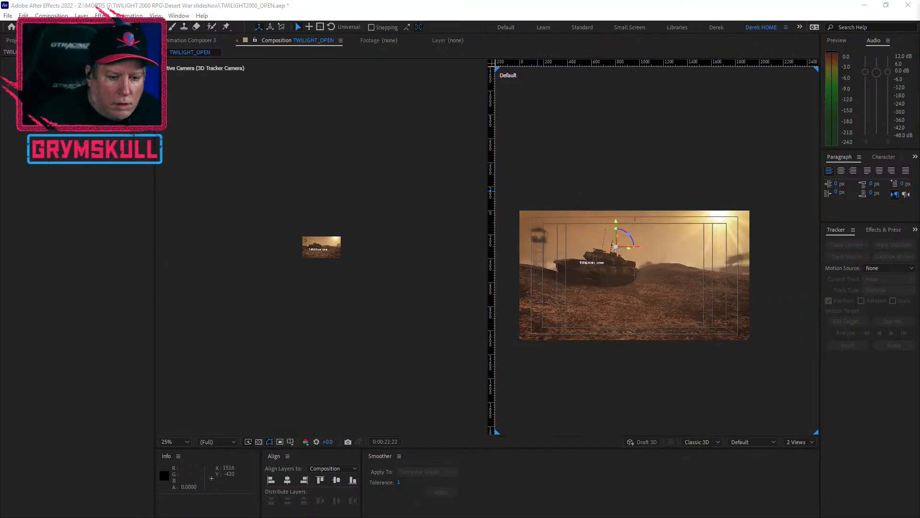
click(731, 419)
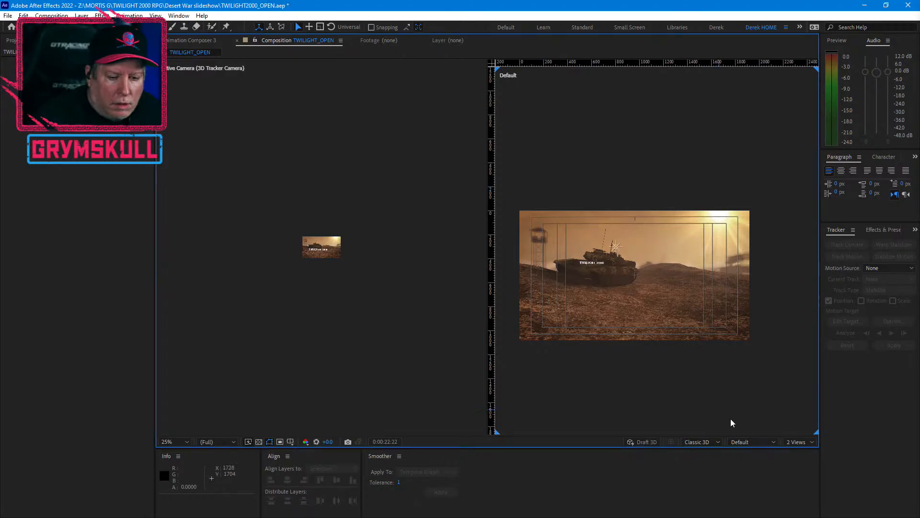
click(738, 444)
click(793, 271)
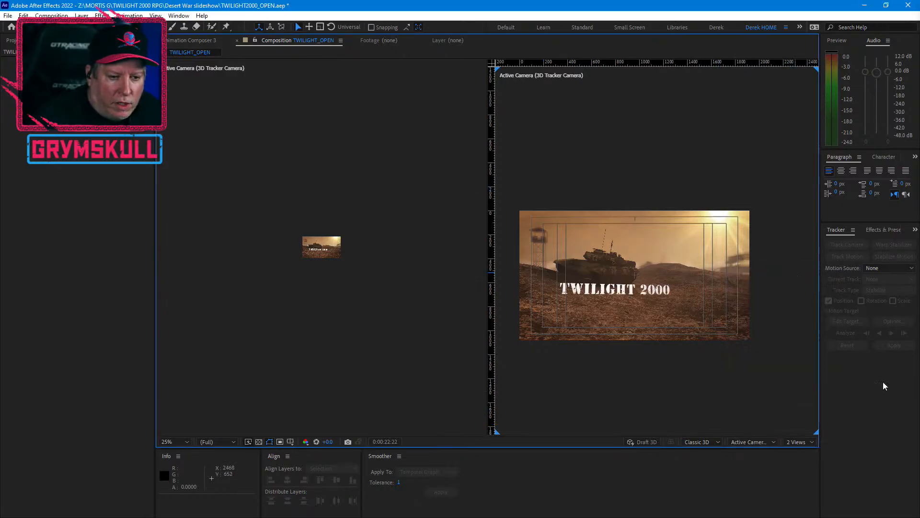
Set the other view to Custom View 1 and frame the light, title and shadow catcher in it
click(311, 255)
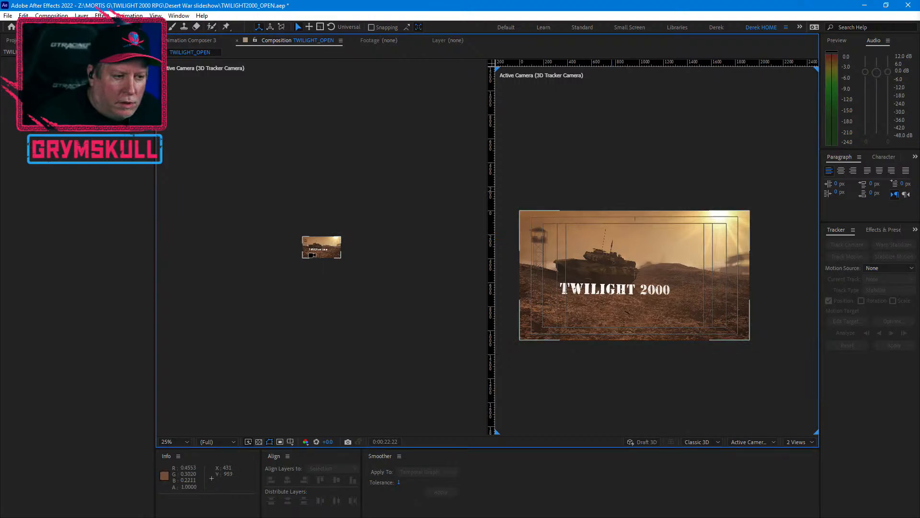
scroll(312, 255, up, 2)
click(344, 296)
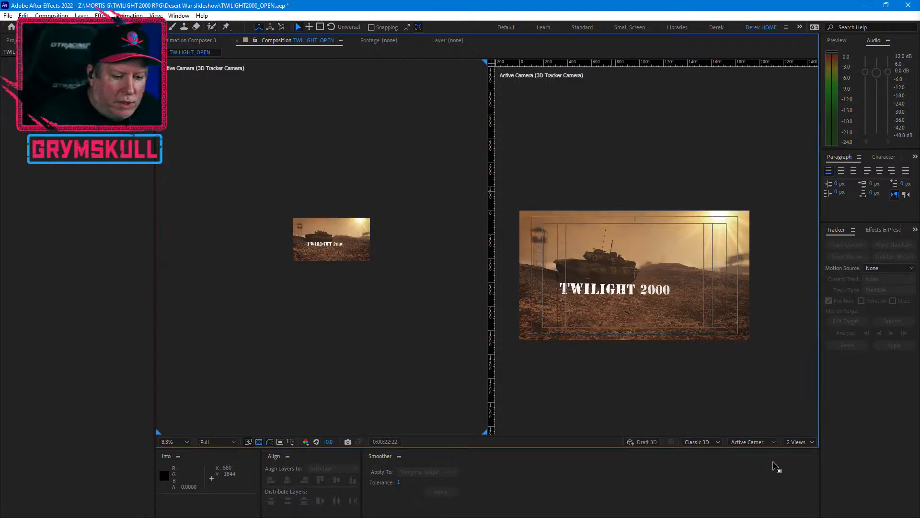
click(757, 443)
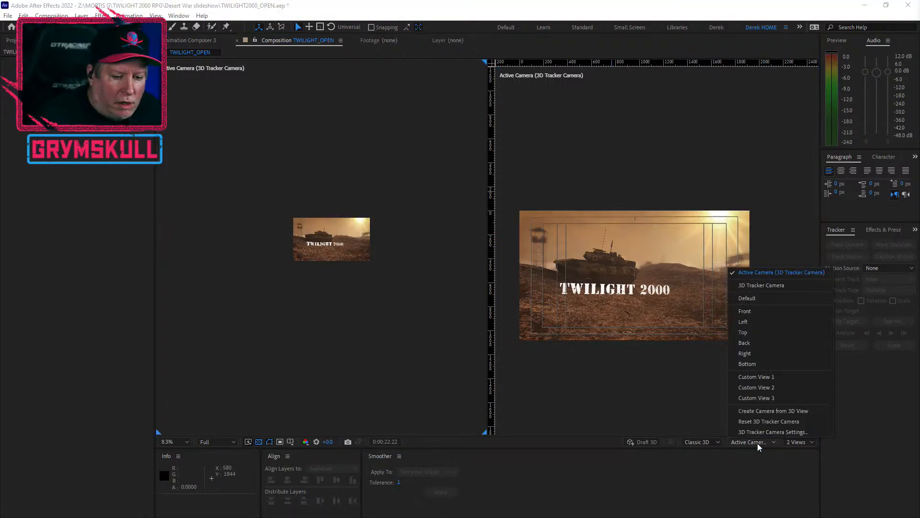
click(776, 378)
key(h)
drag(251, 157, 377, 246)
key(c)
scroll(341, 268, up, 5)
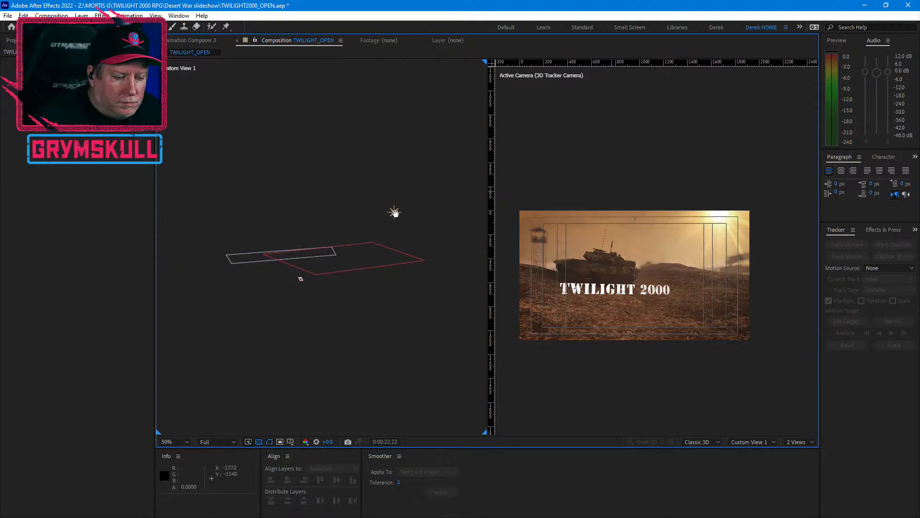
Move Light 1 back along X and lower it to about -2130.3, -775.4, 18015.4 near the title
key(v)
click(395, 212)
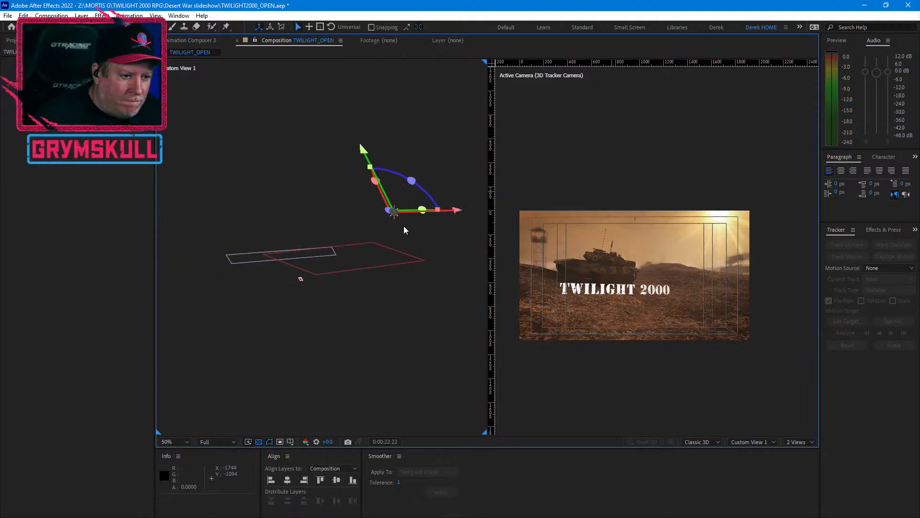
drag(456, 213, 298, 231)
drag(243, 238, 215, 239)
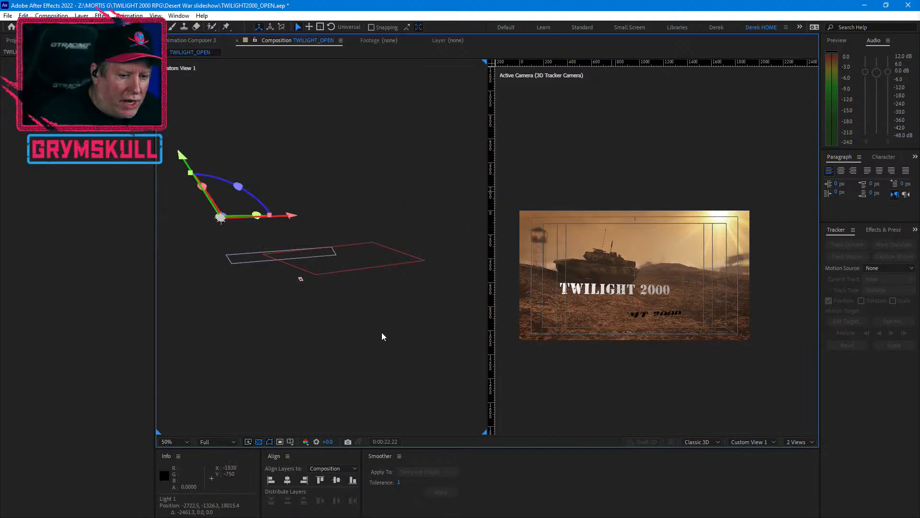
mouse_move(328, 217)
mouse_down()
mouse_move(296, 226)
mouse_move(382, 222)
mouse_move(335, 224)
mouse_up()
drag(230, 155, 288, 193)
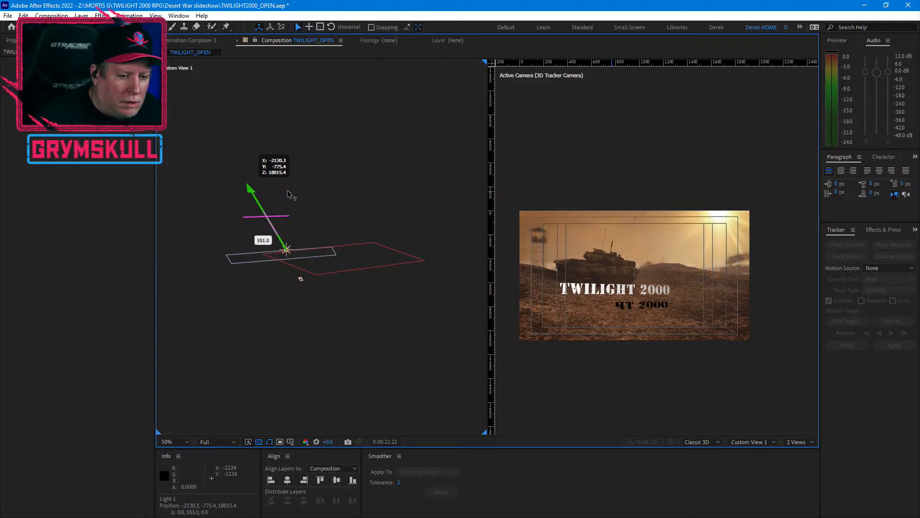
Raise the TWILIGHT 2000 title to about Y -436.6 and shift it along its X axis until it stands over the shadow catcher
click(614, 290)
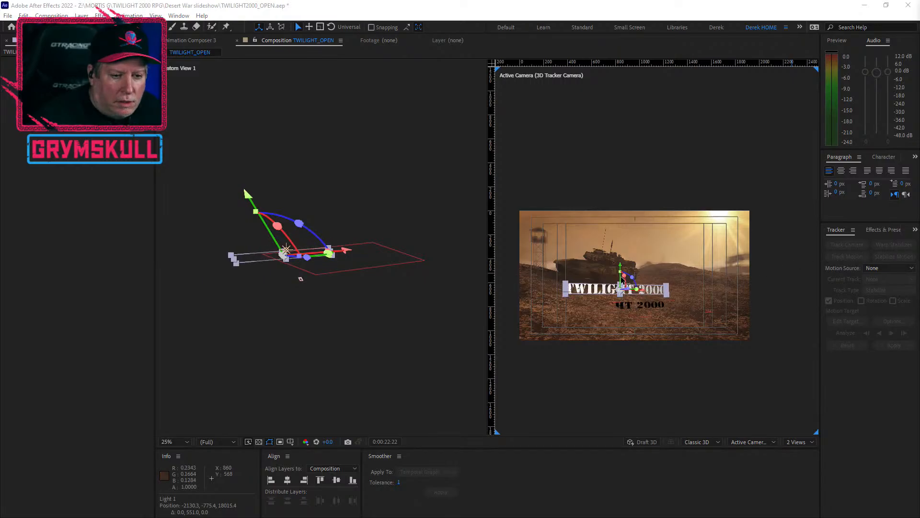
key(w)
key(v)
key(w)
click(623, 281)
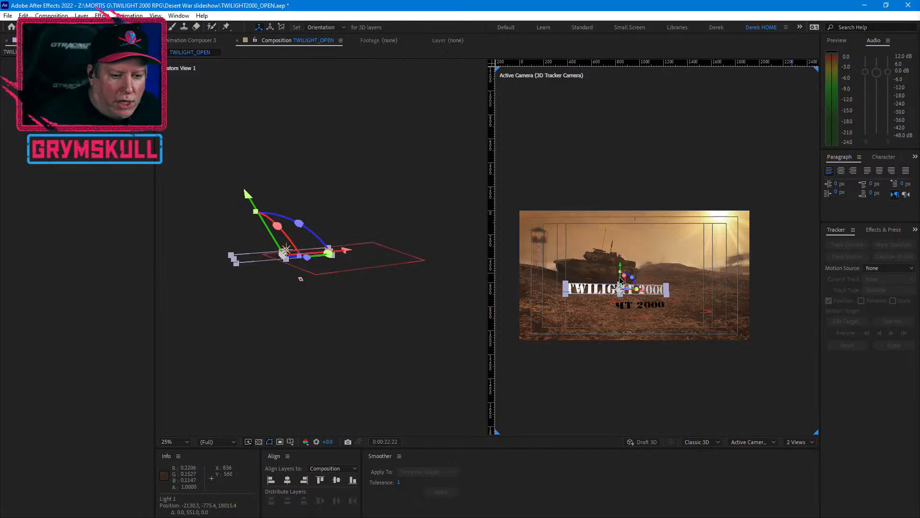
key(v)
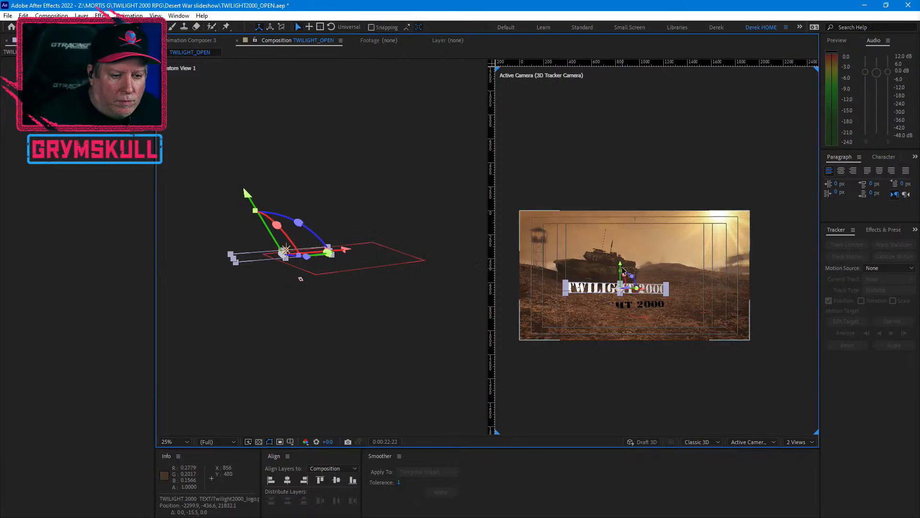
key(w)
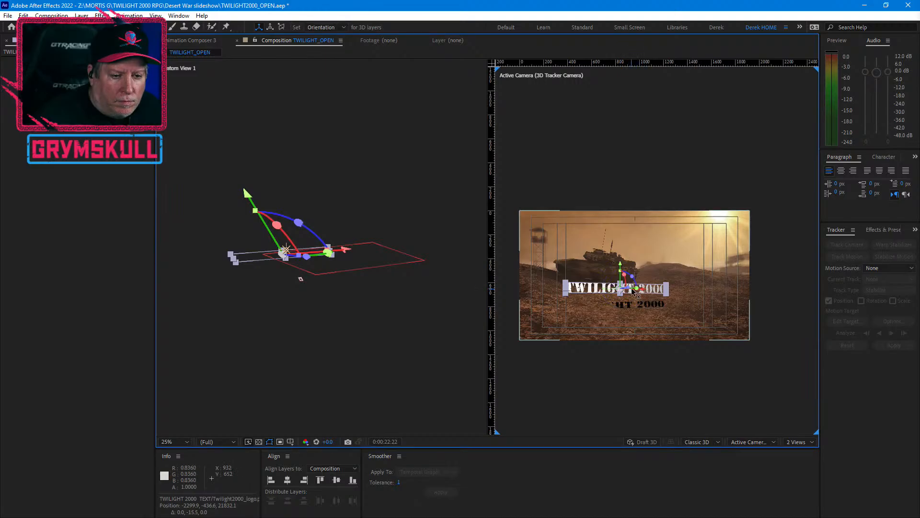
drag(632, 286, 694, 288)
key(v)
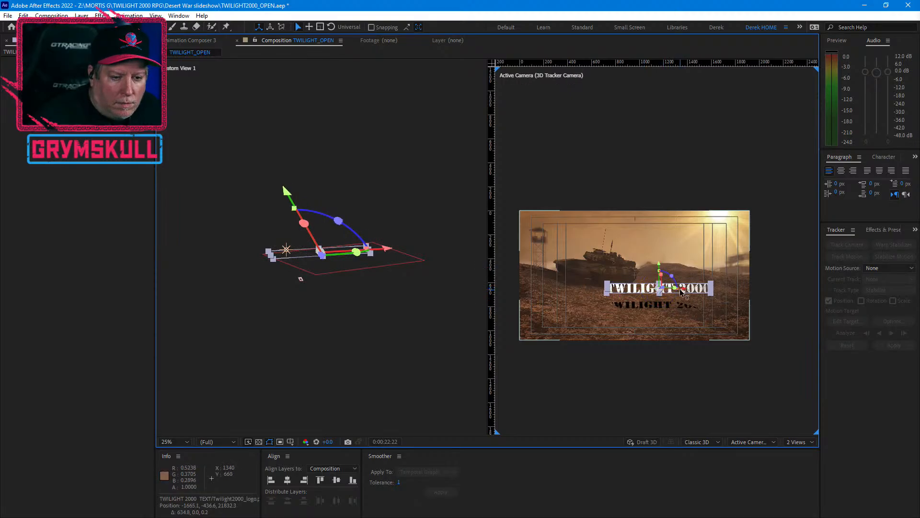
mouse_move(682, 291)
mouse_down()
mouse_move(652, 288)
mouse_move(668, 287)
mouse_up()
Deselect the shadow catcher and select the TWILIGHT 2000 title in the Active Camera view
key(w)
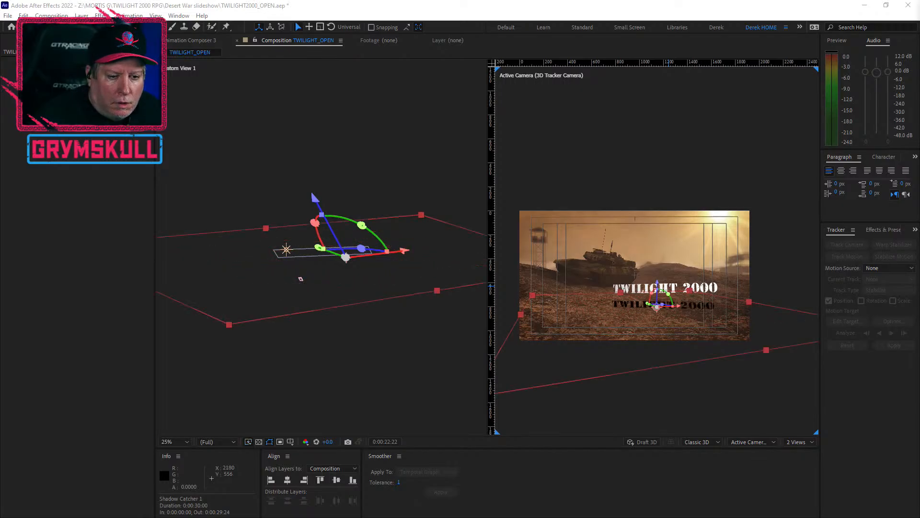
key(ctrl+shift+a)
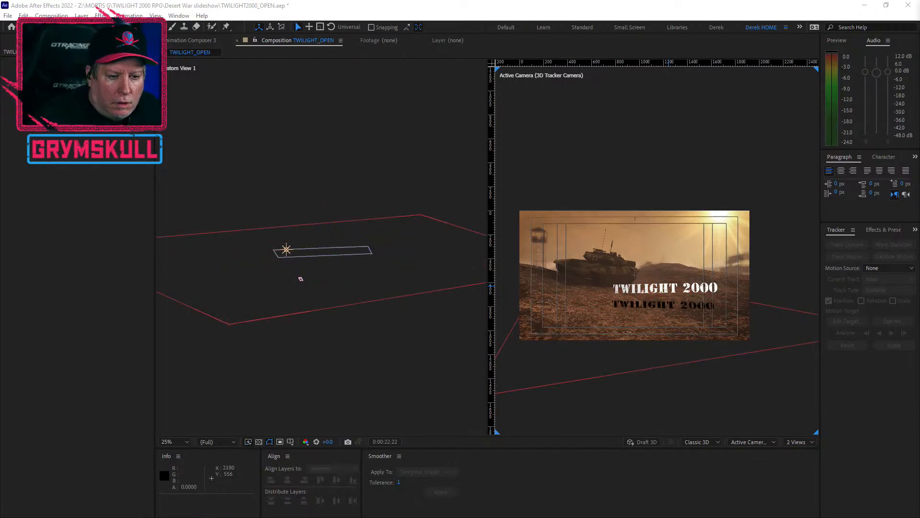
click(642, 291)
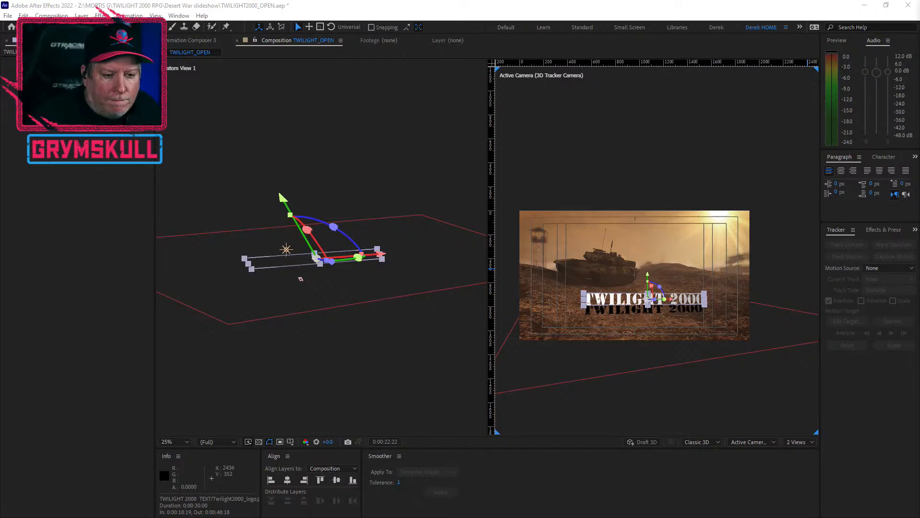
Return the viewer to 1 View with Active Camera (3D Tracker Camera) and select the shadow catcher beneath the title
click(796, 442)
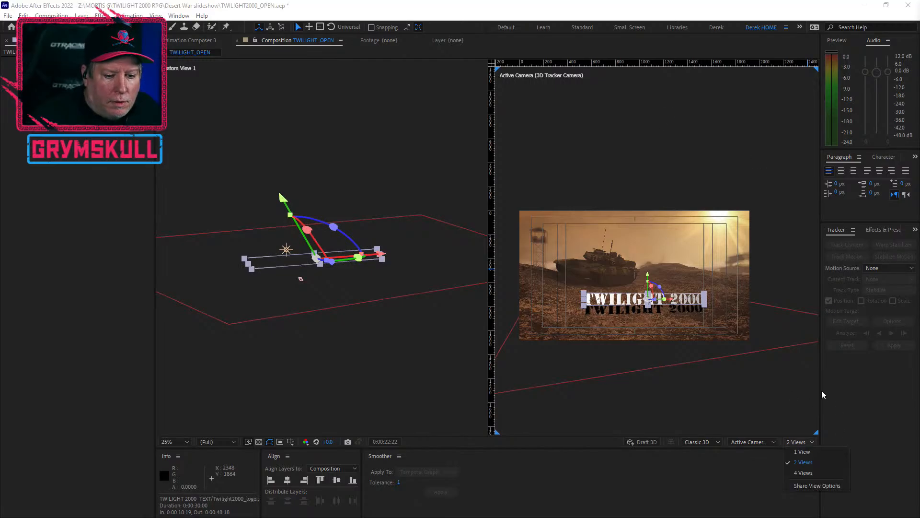
click(810, 452)
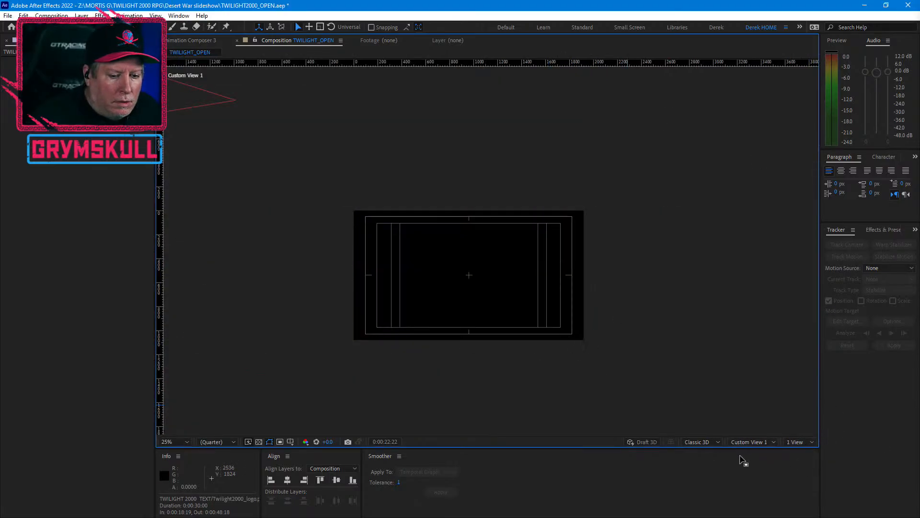
click(749, 441)
click(781, 280)
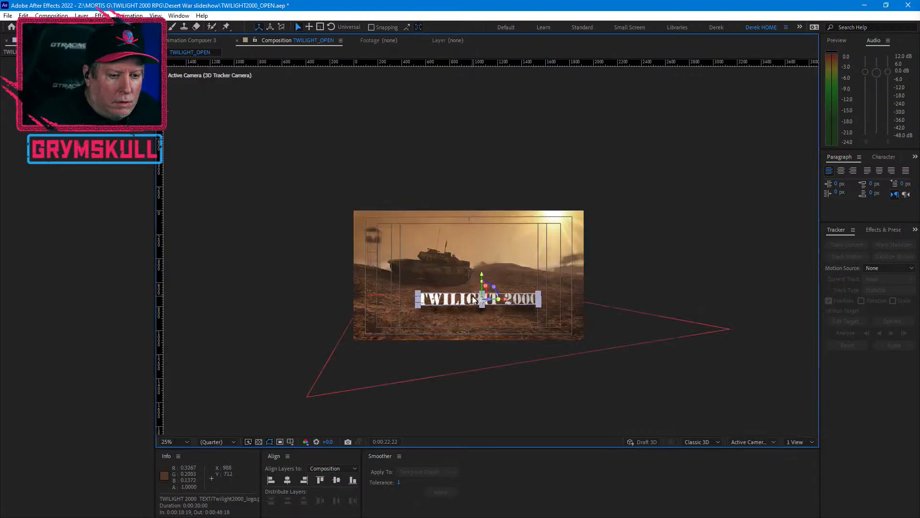
scroll(473, 300, up, 4)
scroll(631, 360, down, 2)
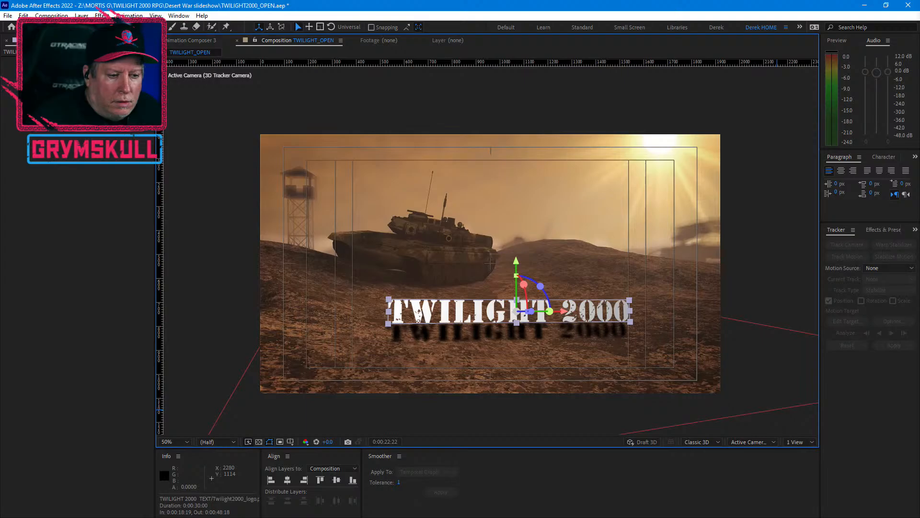
click(521, 326)
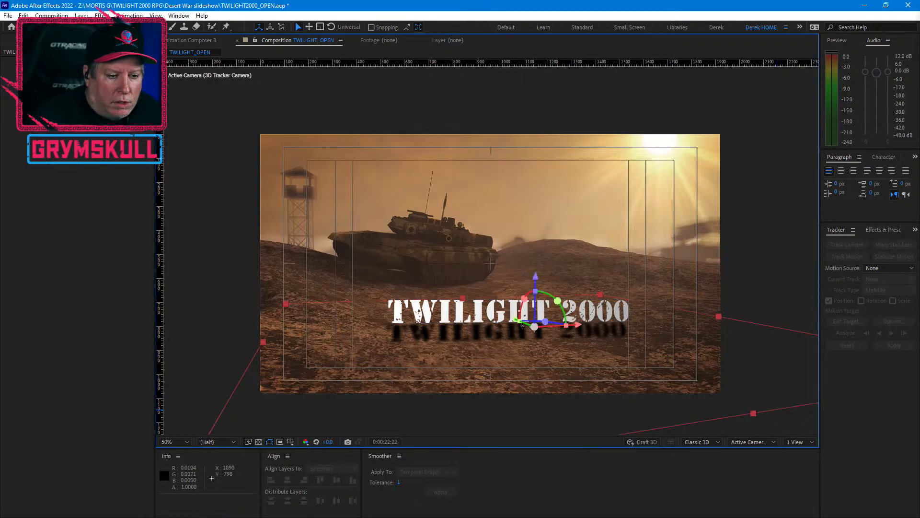
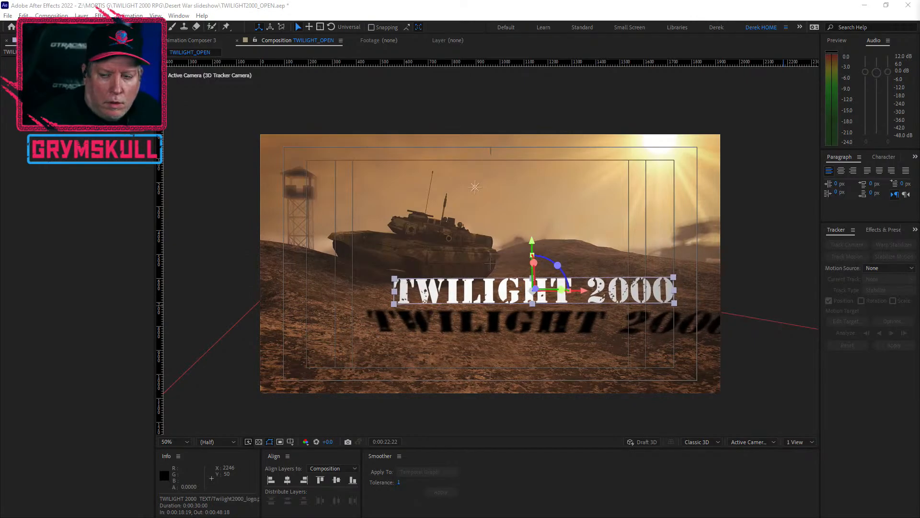
Switch to Custom View 1 and raise Light 1 above the title and shadow catcher
click(699, 441)
click(749, 438)
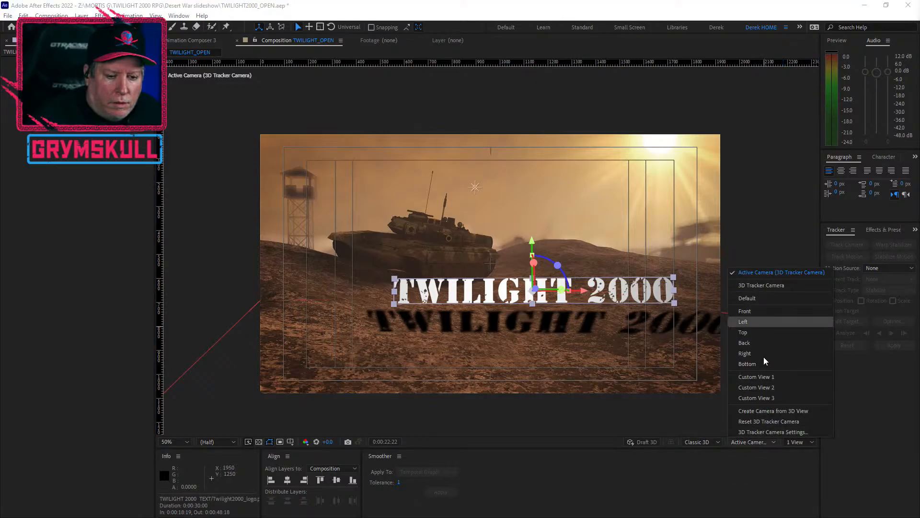
click(765, 376)
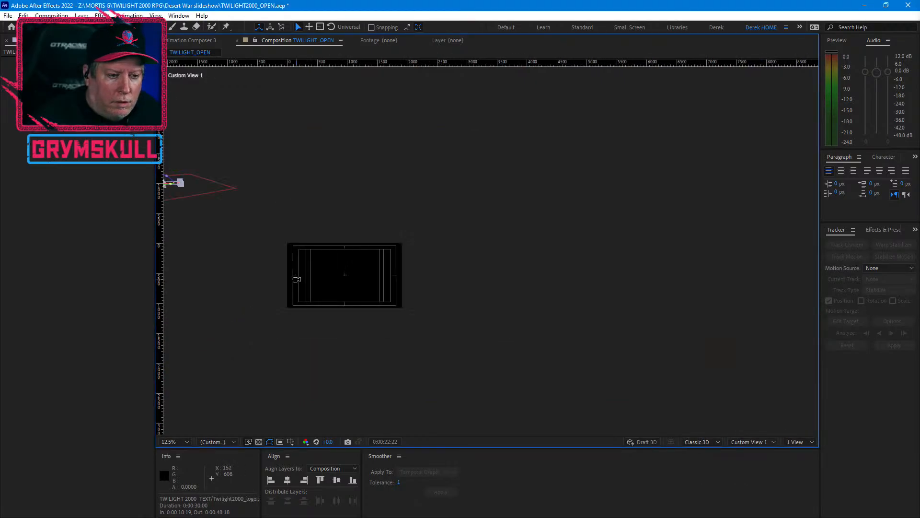
scroll(423, 240, up, 2)
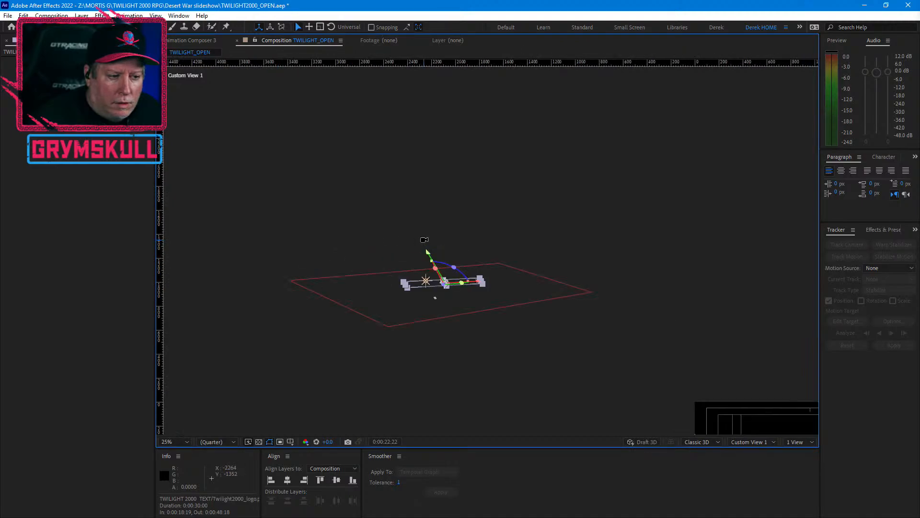
scroll(447, 356, down, 1)
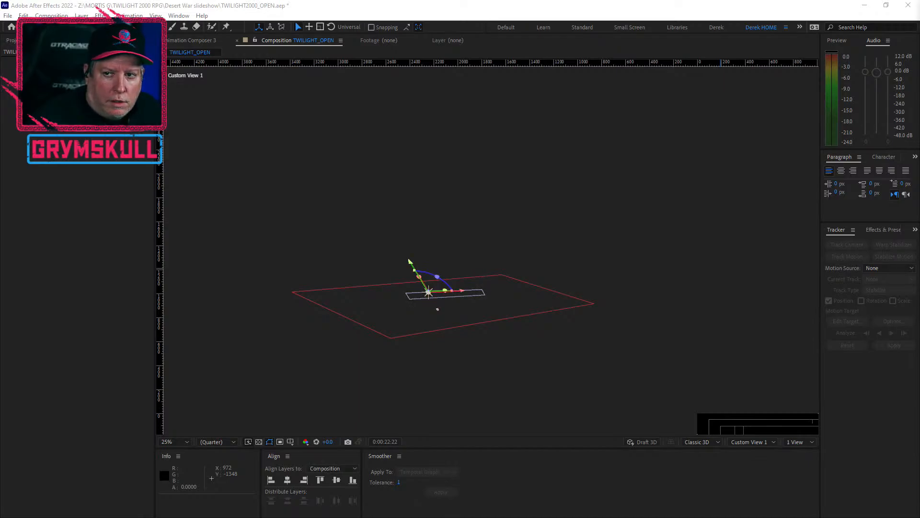
drag(768, 139, 628, 157)
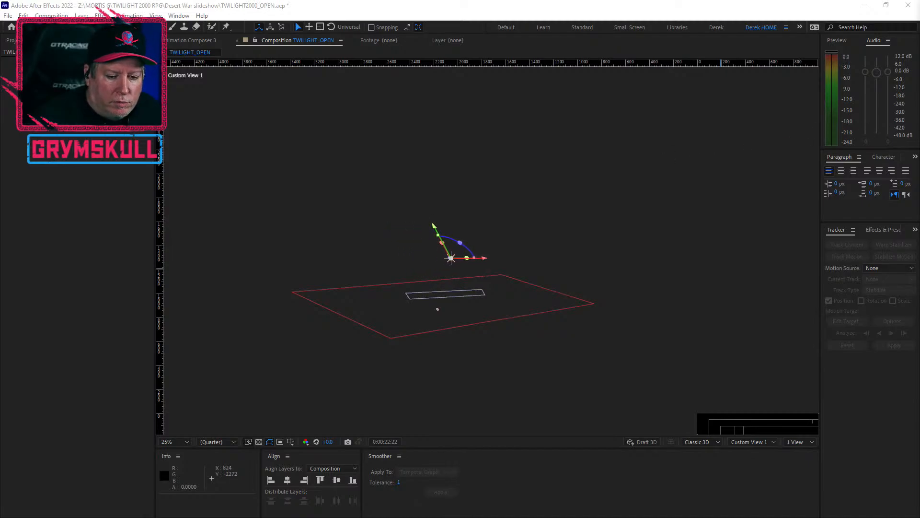
Set the view back to Active Camera (3D Tracker Camera) and frame the whole shot together with Light 1
click(741, 441)
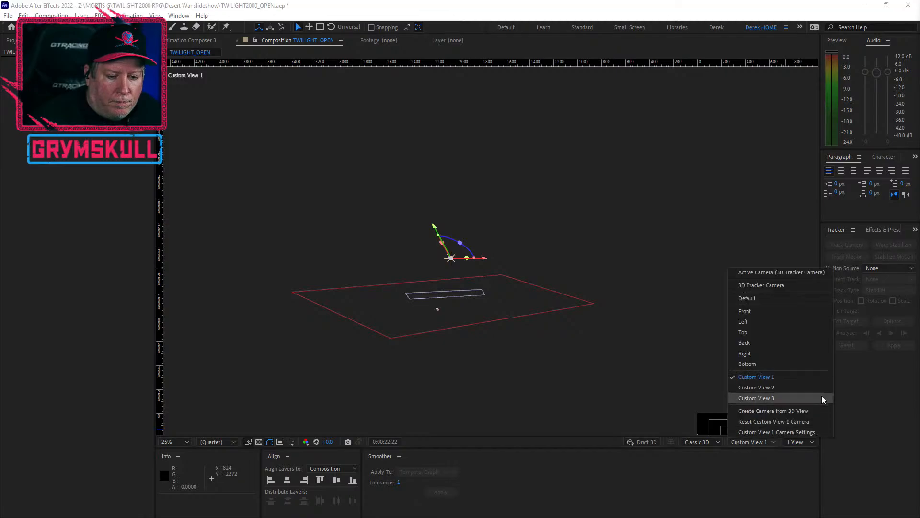
click(781, 272)
drag(743, 375, 497, 200)
drag(677, 310, 580, 273)
scroll(511, 295, up, 2)
scroll(511, 296, down, 2)
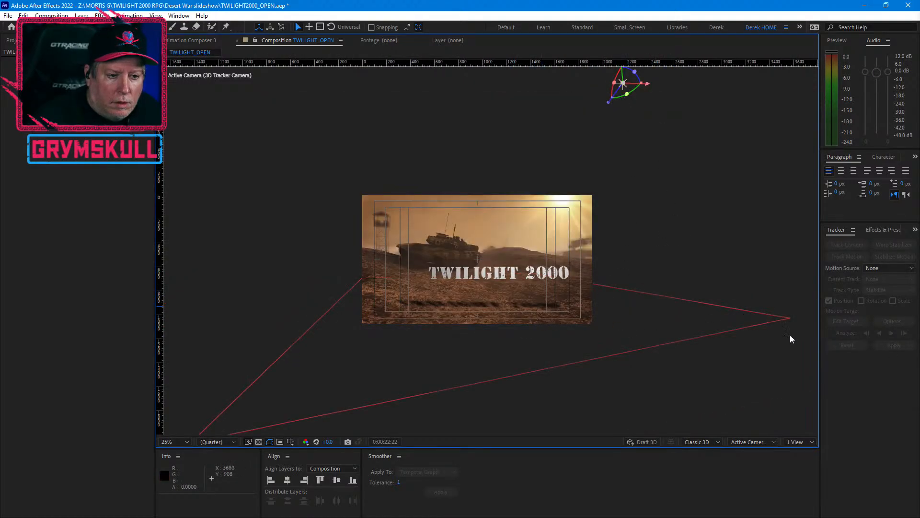
Lower the TWILIGHT 2000 title to about -1637.0, 200.3, 22509.3 in the foreground
click(484, 272)
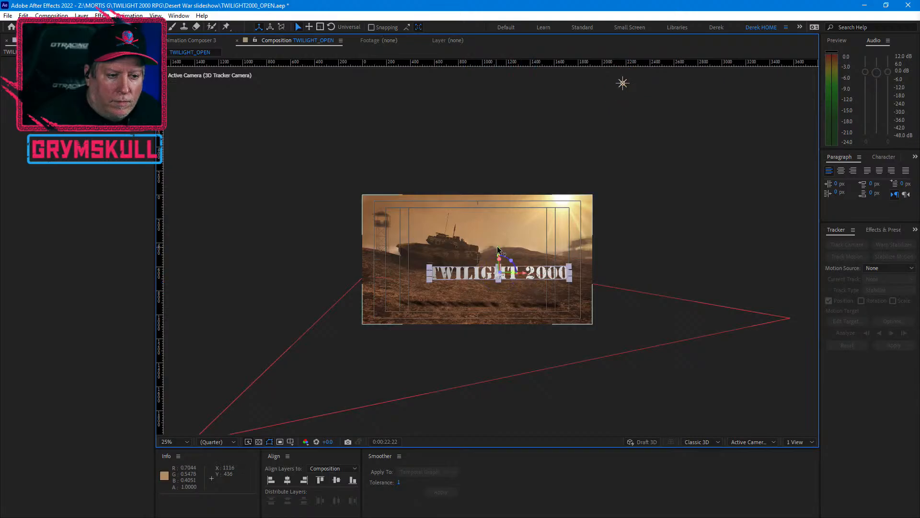
drag(499, 253, 501, 257)
drag(503, 270, 506, 286)
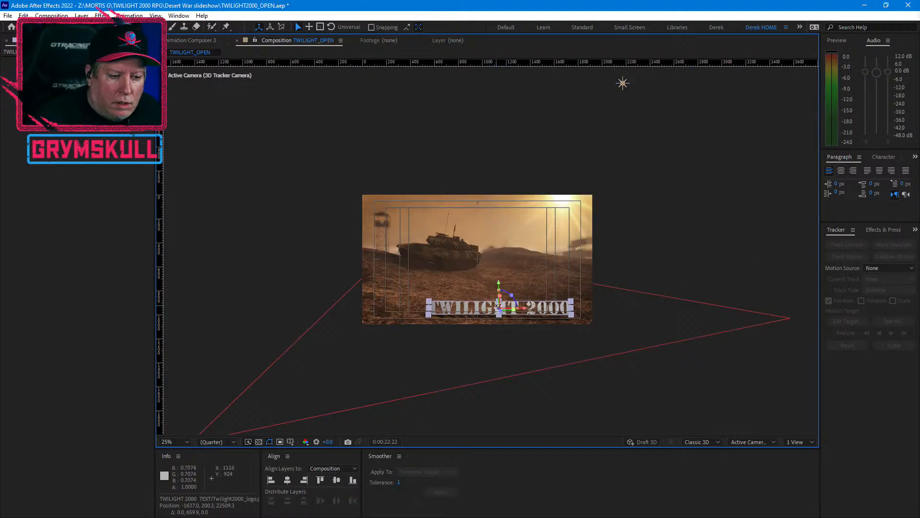
Try moving the title through depth and sideways to about -2766.3, 25.1, 31062.8
drag(500, 307, 476, 280)
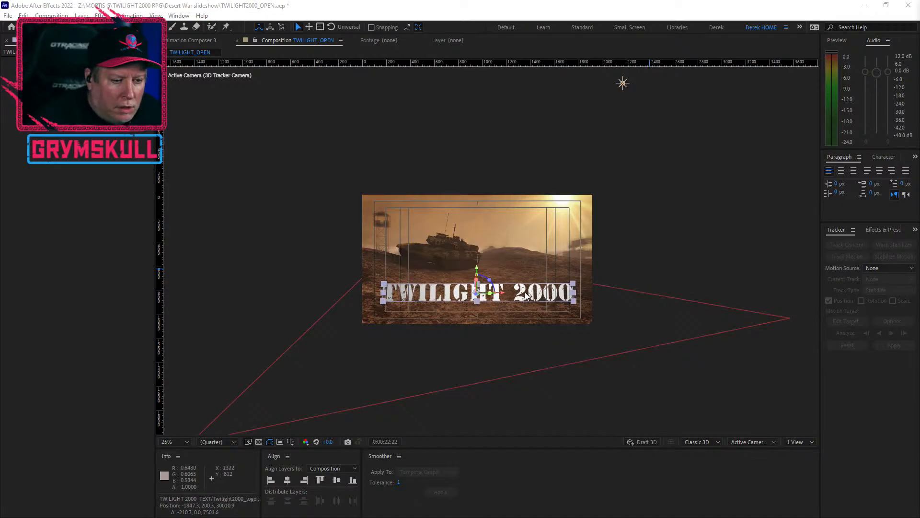
drag(477, 293, 460, 306)
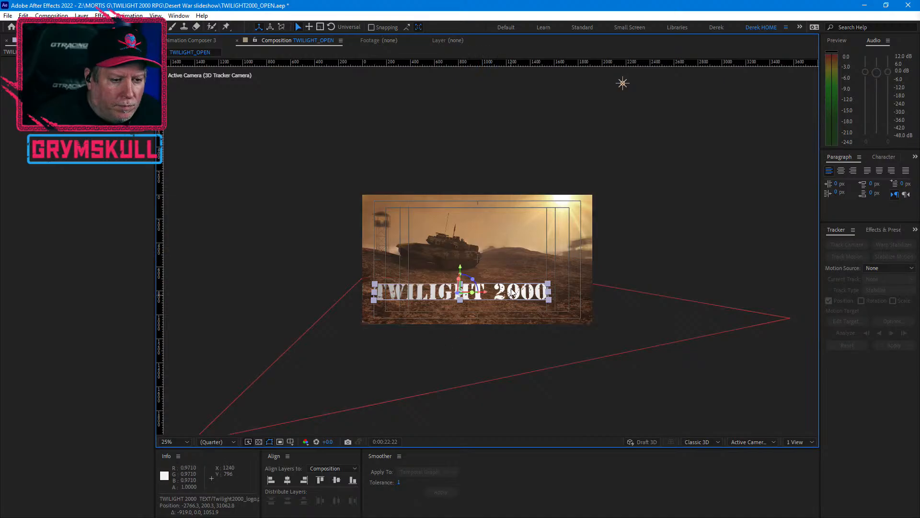
scroll(445, 315, up, 2)
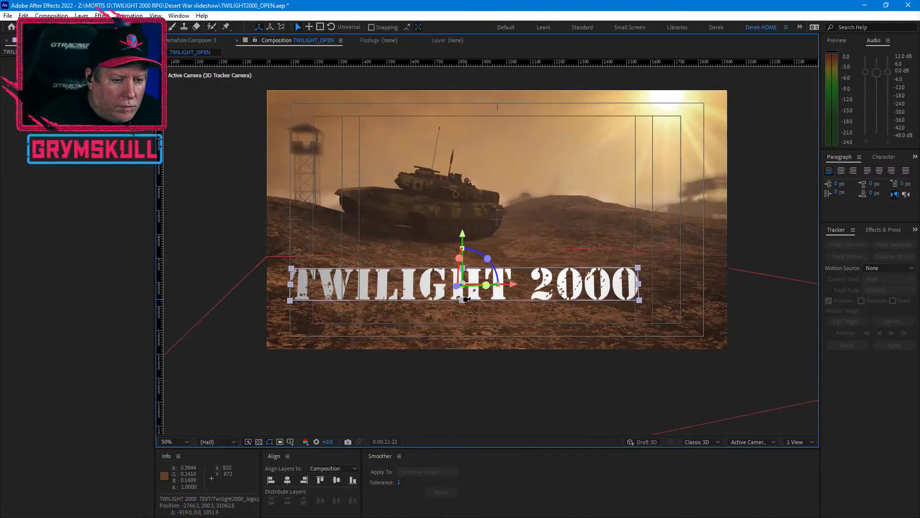
drag(464, 237, 507, 226)
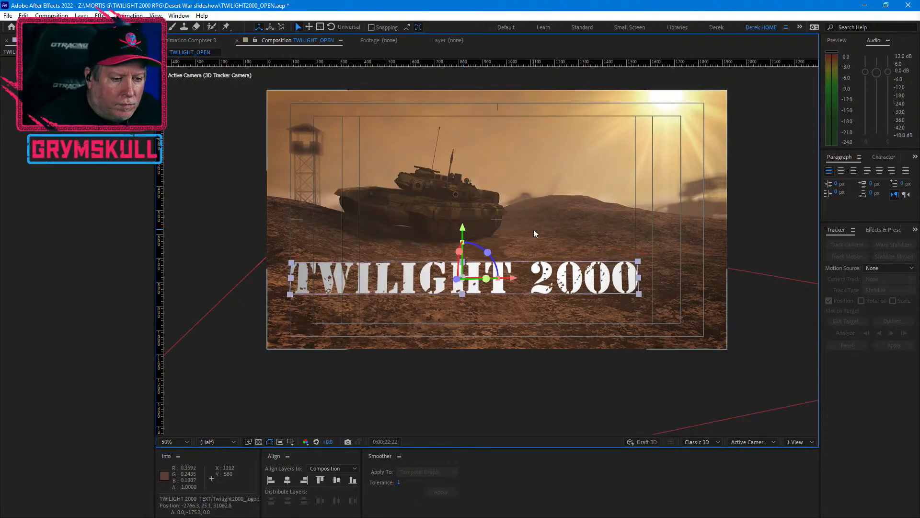
Undo the last title moves back to its foreground placement
key(ctrl+z)
key(ctrl+z)
key(ctrl+z)
key(ctrl+z)
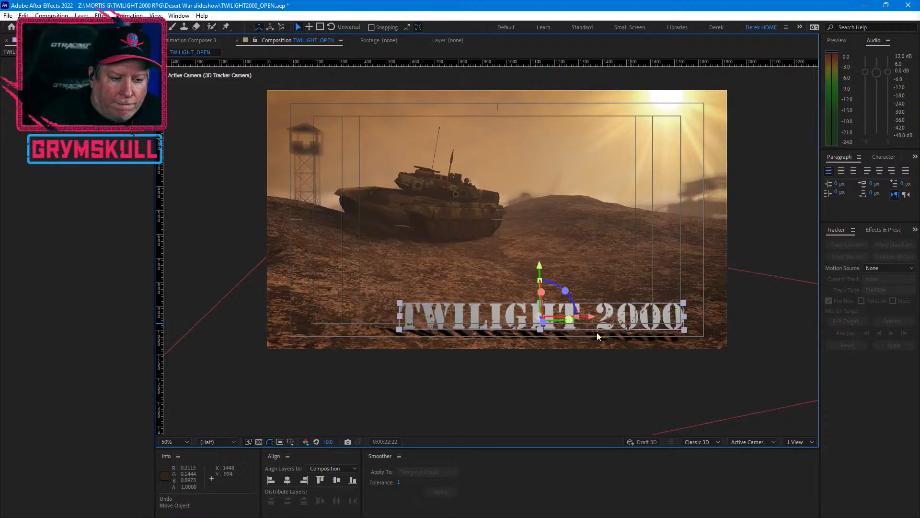
Move the title to about -1976.4, 200.3, 22194.2 and rotate it slightly about its Y axis
drag(543, 321, 507, 342)
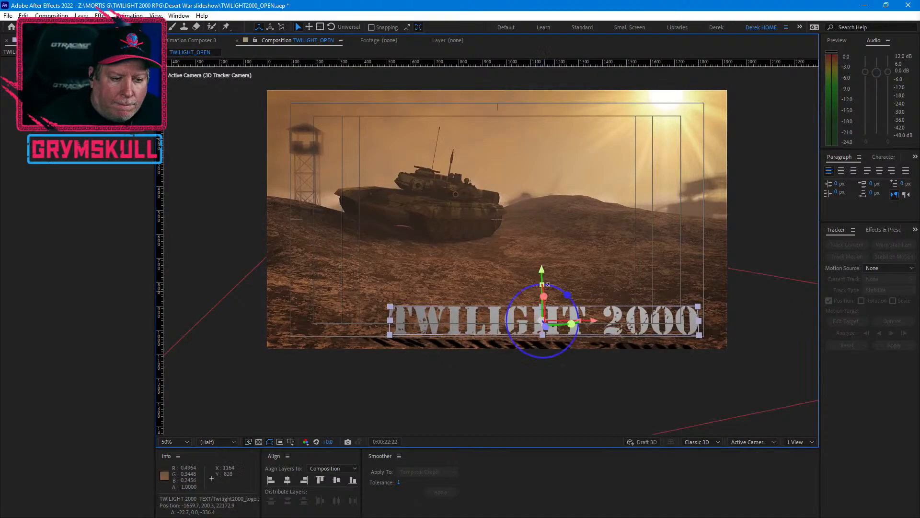
click(544, 281)
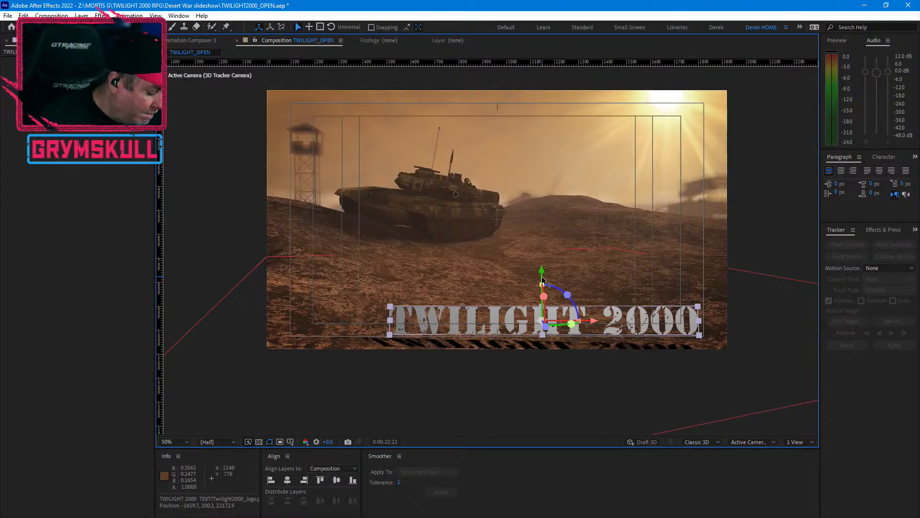
key(w)
mouse_move(562, 322)
mouse_down()
mouse_move(538, 324)
mouse_move(550, 320)
mouse_up()
key(v)
key(w)
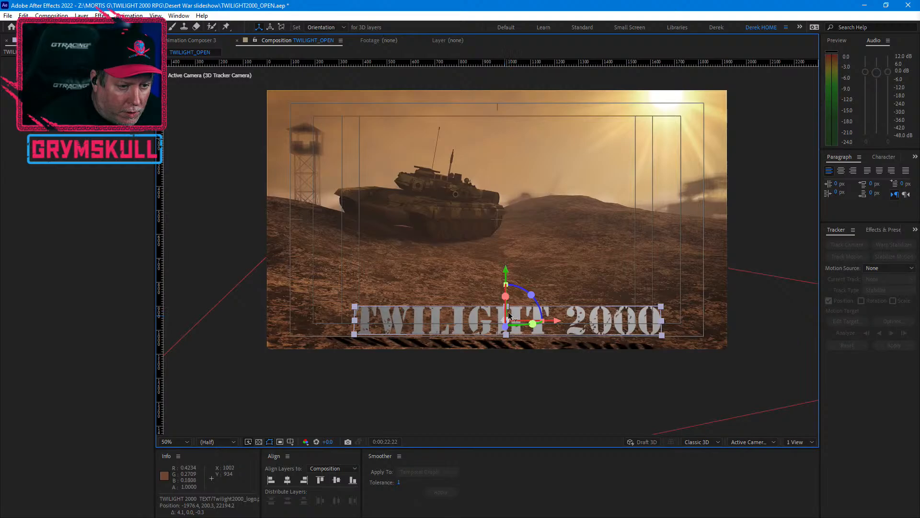
key(v)
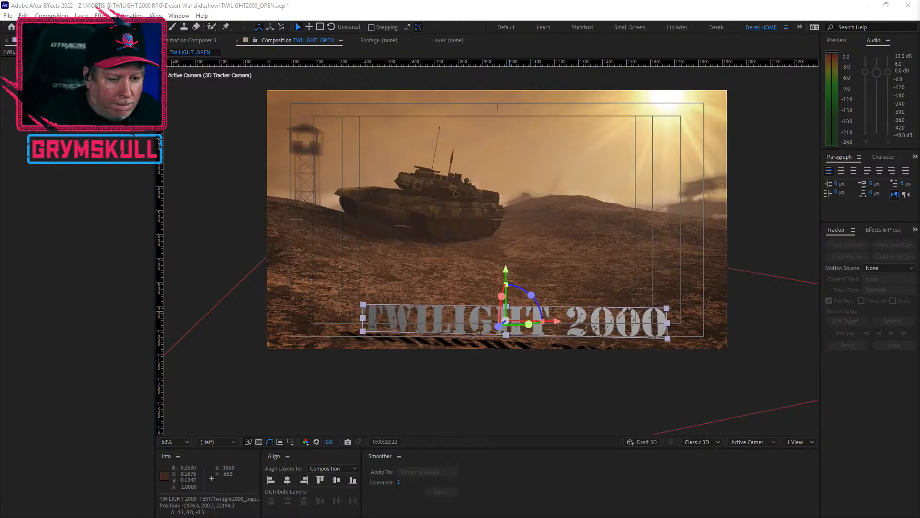
Push the TWILIGHT 2000 title back to about -1976.4, 200.6, 23062.2 and undo the stray move through depth
drag(498, 330, 520, 315)
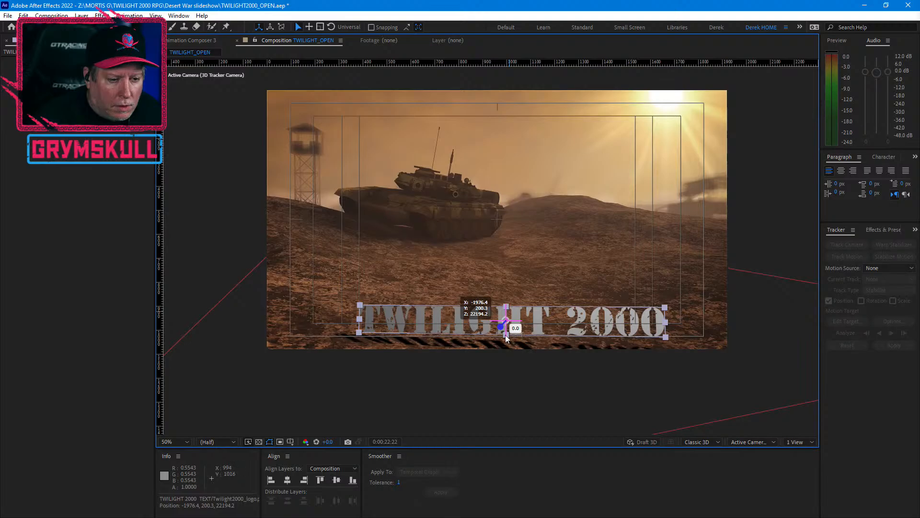
drag(504, 334, 515, 383)
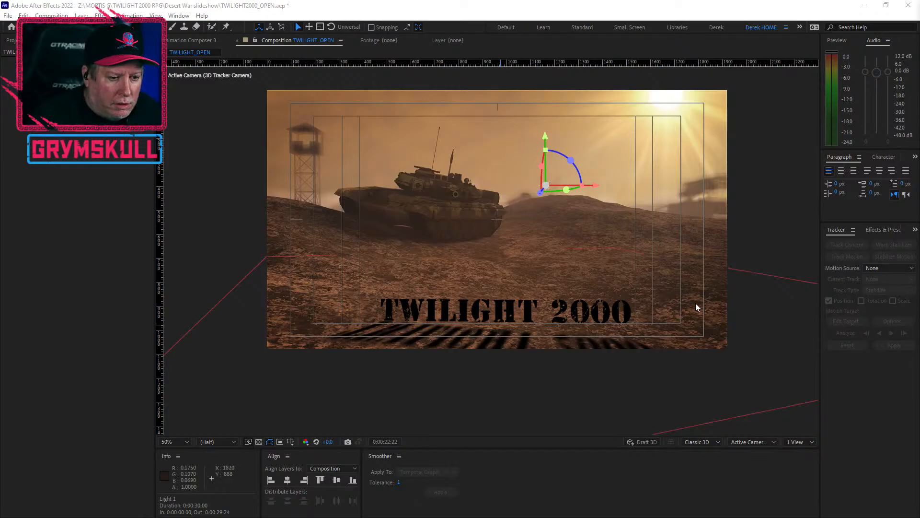
click(524, 314)
mouse_move(501, 262)
mouse_down()
mouse_move(502, 249)
mouse_move(508, 267)
mouse_move(502, 261)
mouse_up()
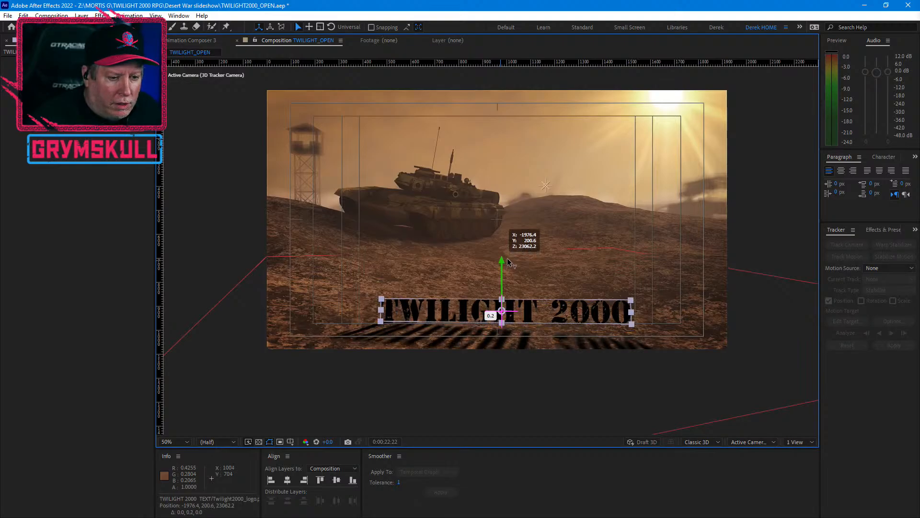
mouse_move(498, 317)
mouse_down()
mouse_move(521, 302)
mouse_move(500, 312)
mouse_move(511, 312)
mouse_up()
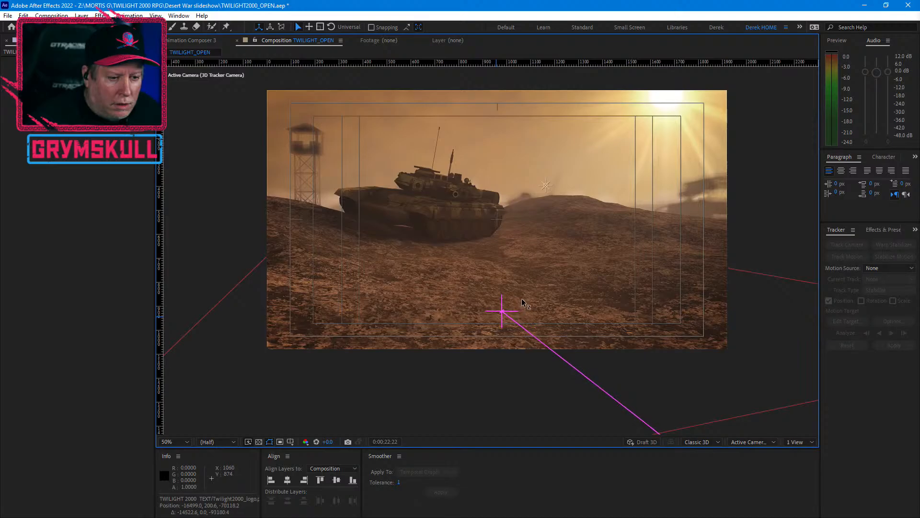
key(ctrl+z)
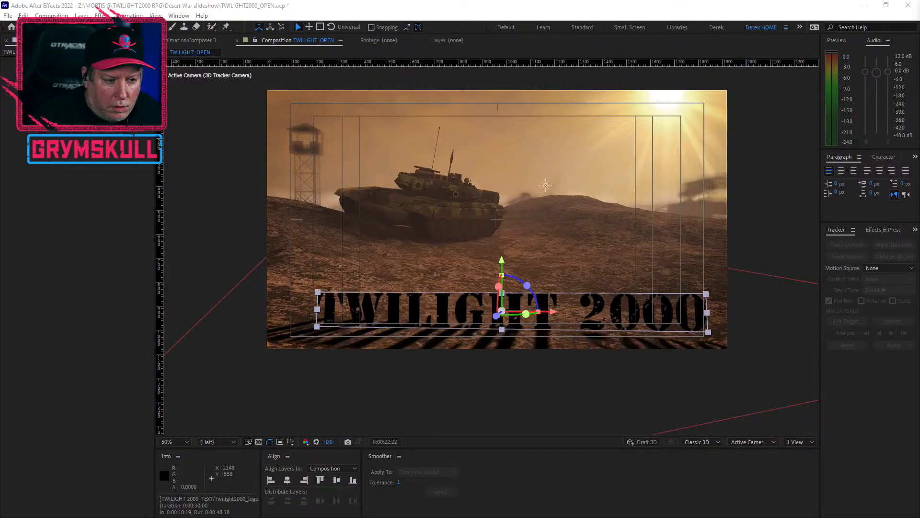
Raise the title and push it farther back to about -1641.9, -472.8, 25208.3
drag(502, 261, 505, 233)
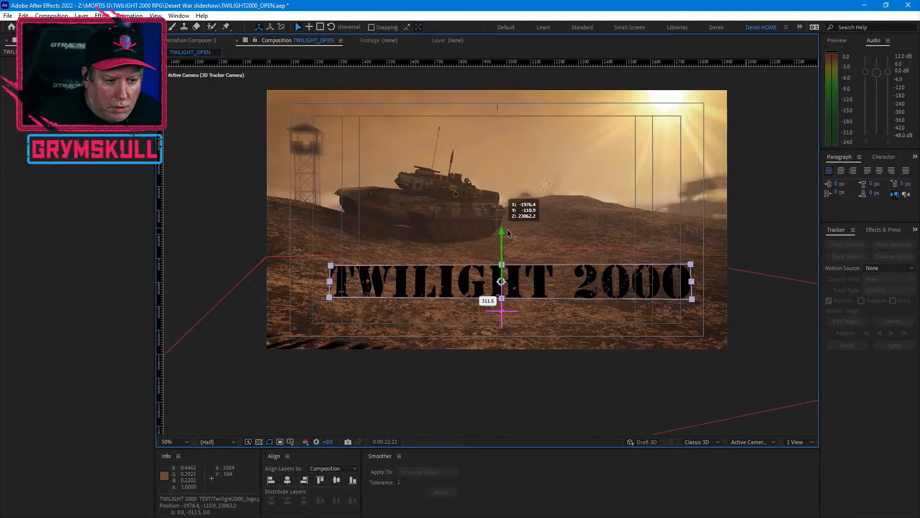
drag(497, 283, 520, 272)
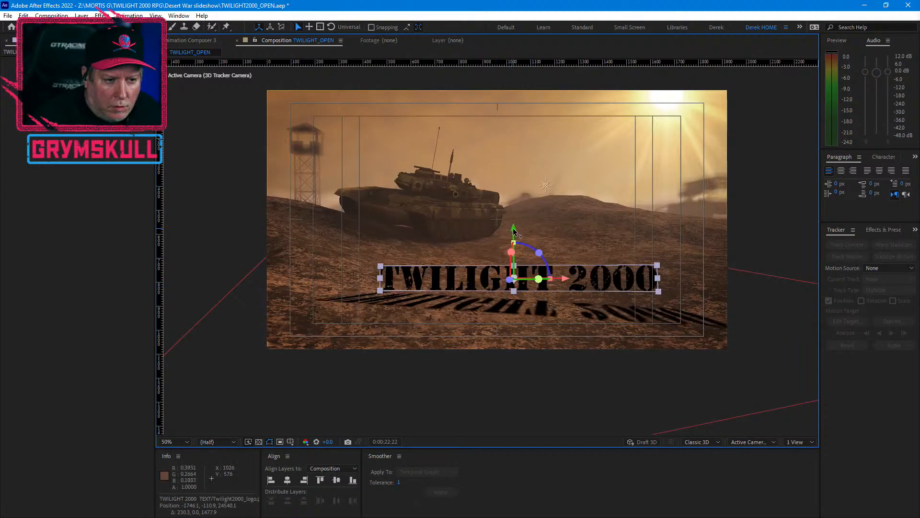
drag(514, 228, 514, 217)
drag(511, 267, 521, 262)
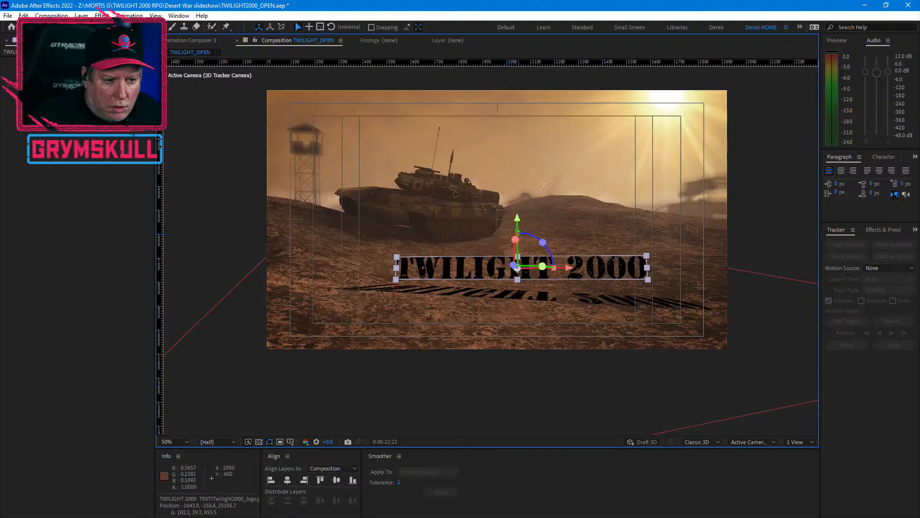
drag(516, 217, 518, 202)
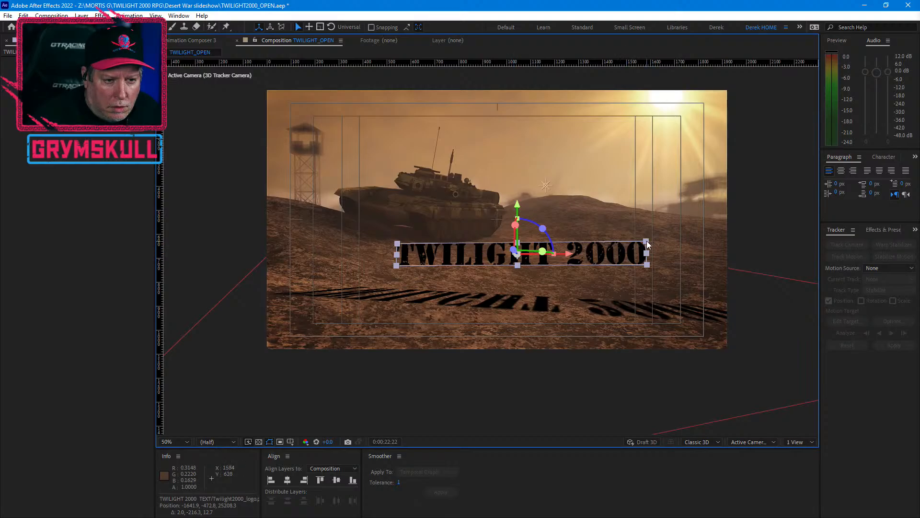
Enlarge the title and reposition it in depth at about -1754.8, -579.2, 26387.8
drag(649, 239, 653, 240)
drag(567, 256, 509, 248)
right_click(509, 247)
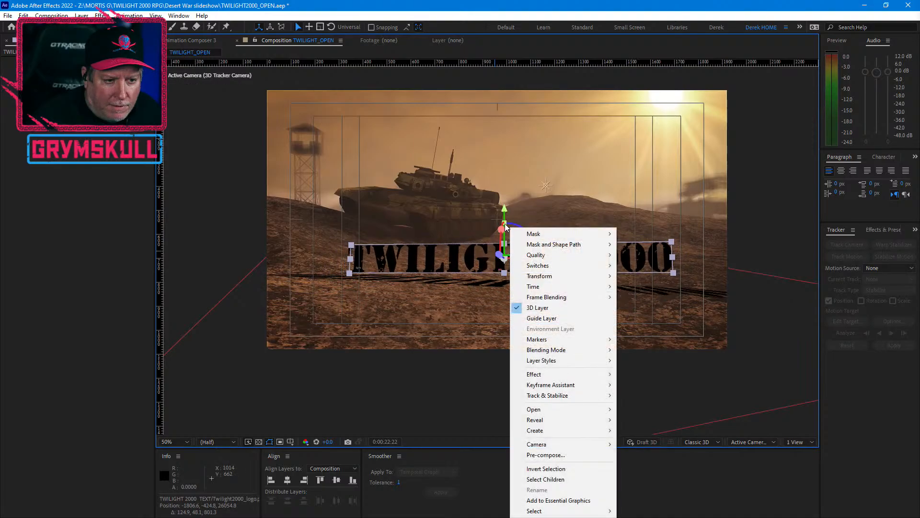
click(504, 210)
drag(504, 209, 504, 199)
drag(499, 245, 505, 249)
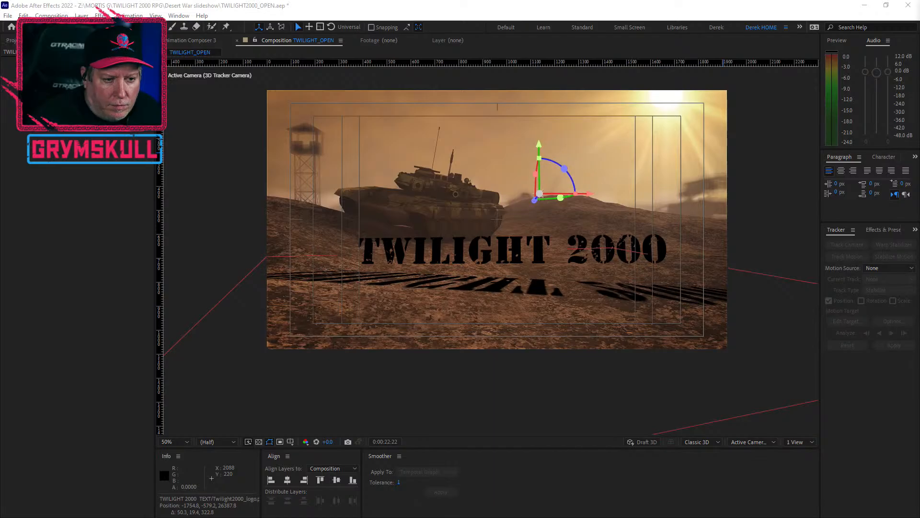
Lower the title until its base meets its ground shadow and save the project
click(506, 250)
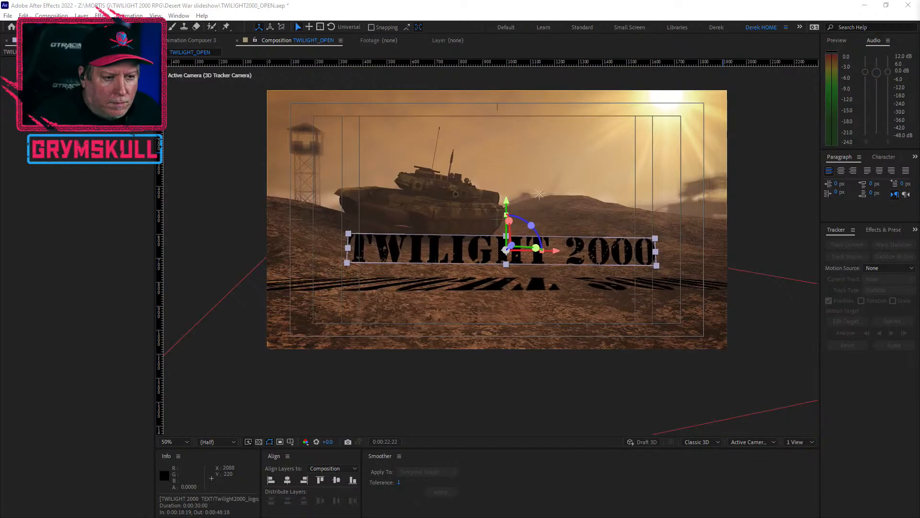
click(507, 204)
drag(507, 204, 511, 220)
key(F2)
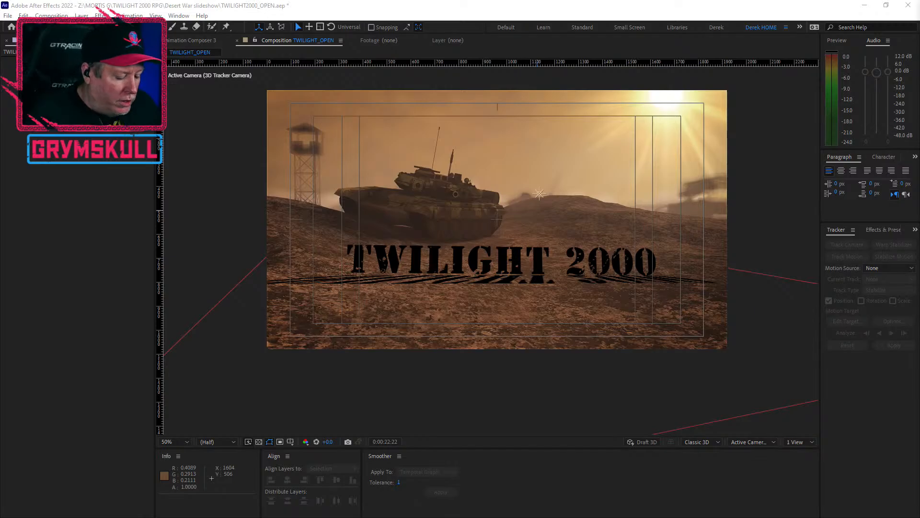
key(ctrl+s)
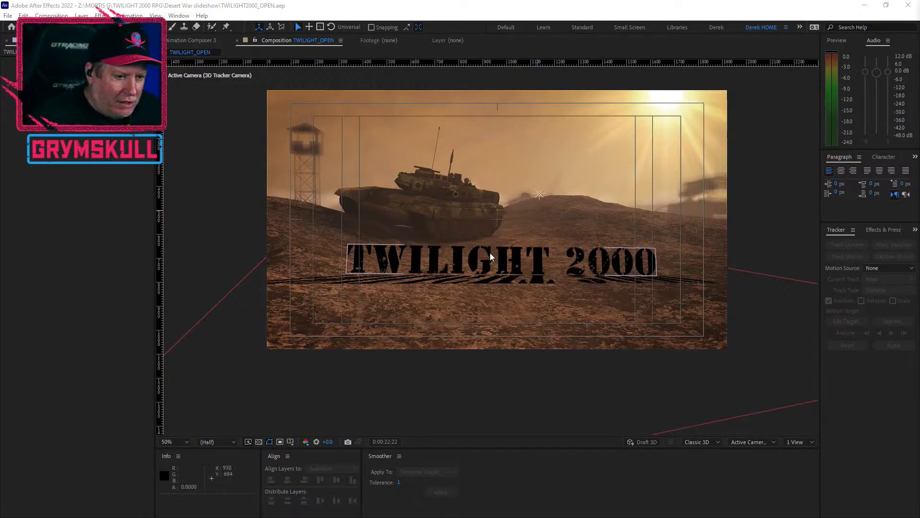
Duplicate the light and place the copy above the title so that it illuminates the front of the lettering
click(539, 193)
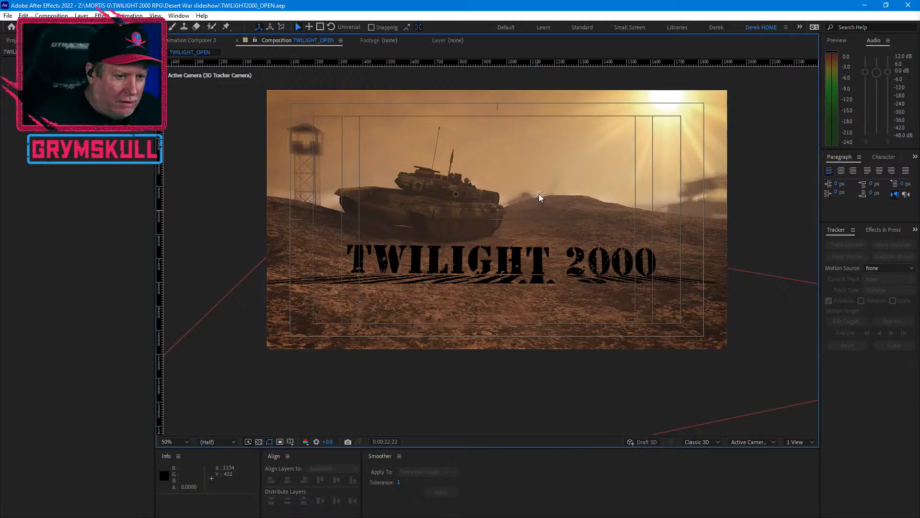
click(539, 194)
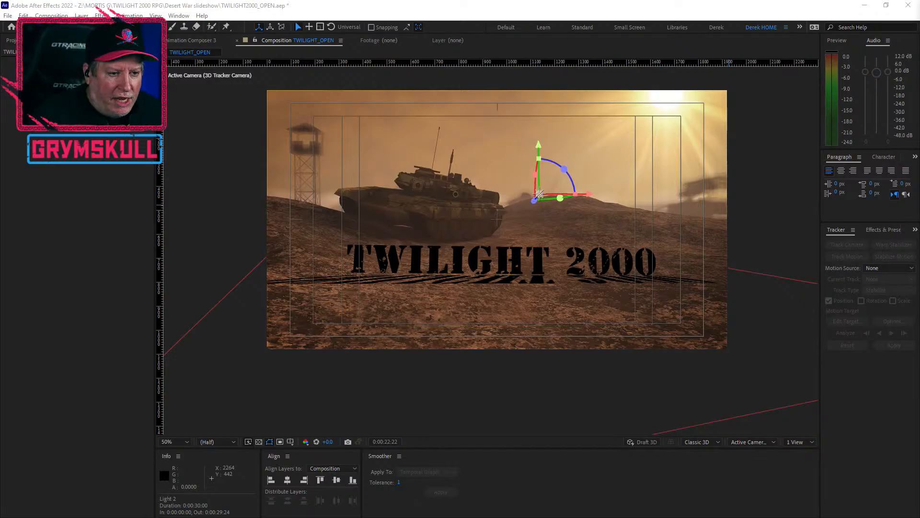
drag(919, 108, 226, 171)
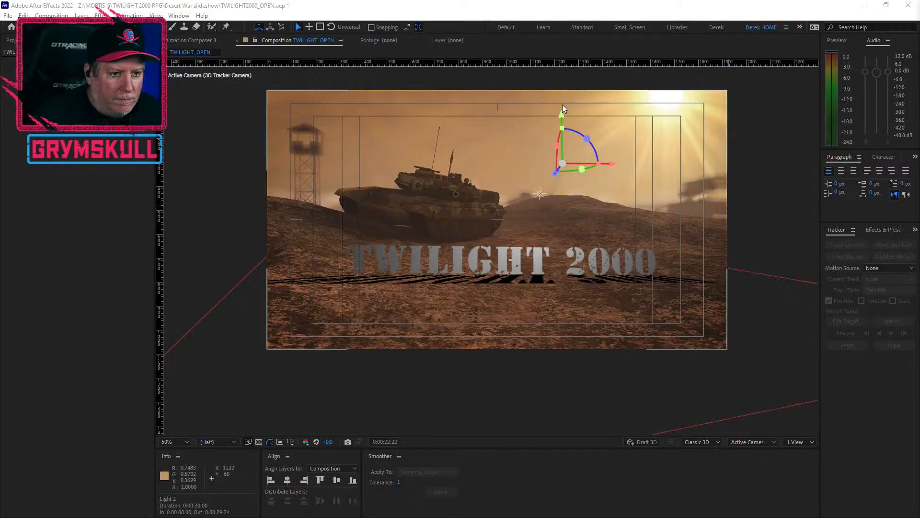
drag(562, 114, 564, 168)
drag(618, 207, 567, 212)
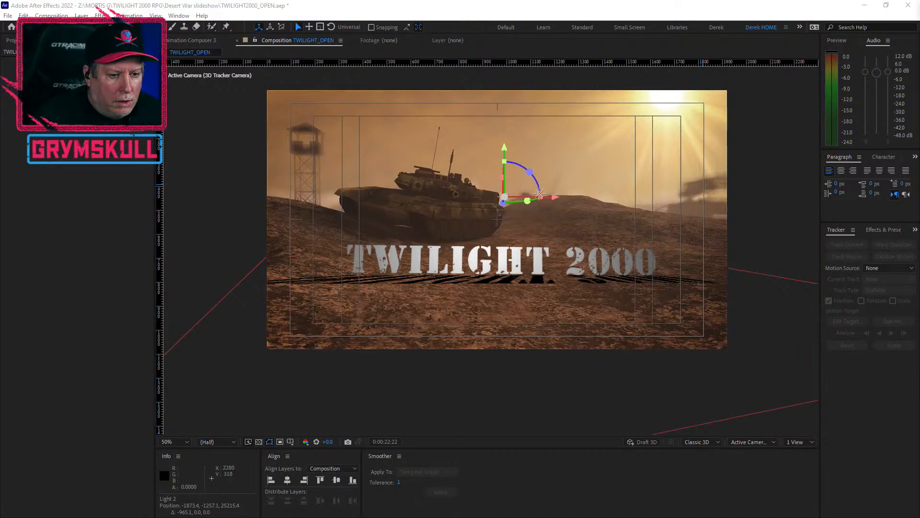
drag(260, 155, 282, 180)
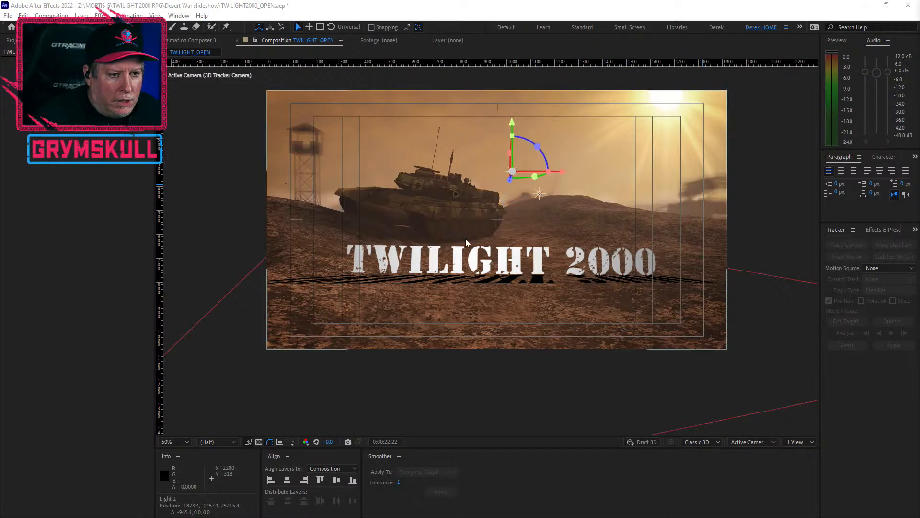
key(F2)
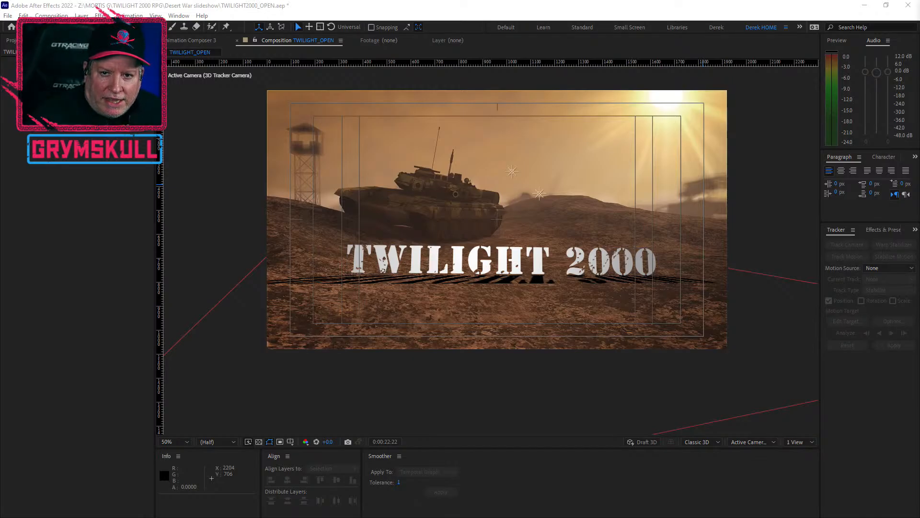
Select Light 1 and soften the dark shadow it casts on the ground beneath the title
key(ctrl+Down)
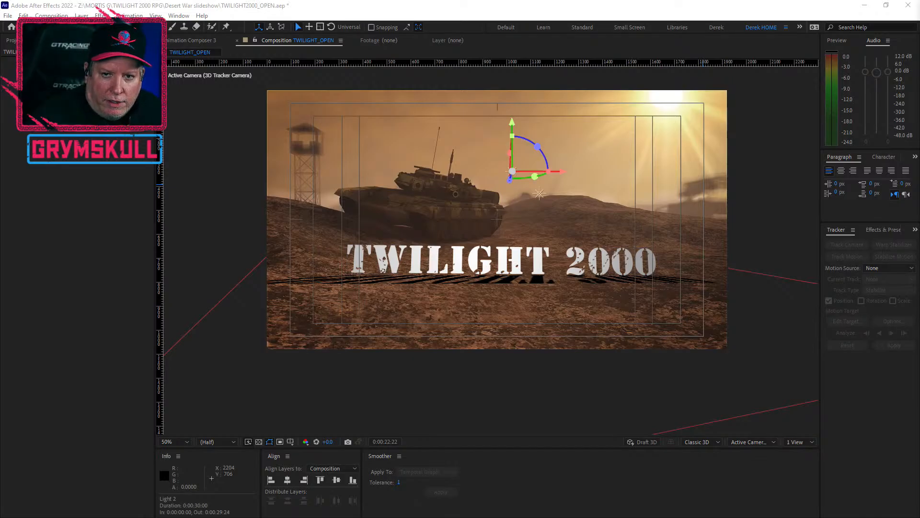
key(ctrl+Down)
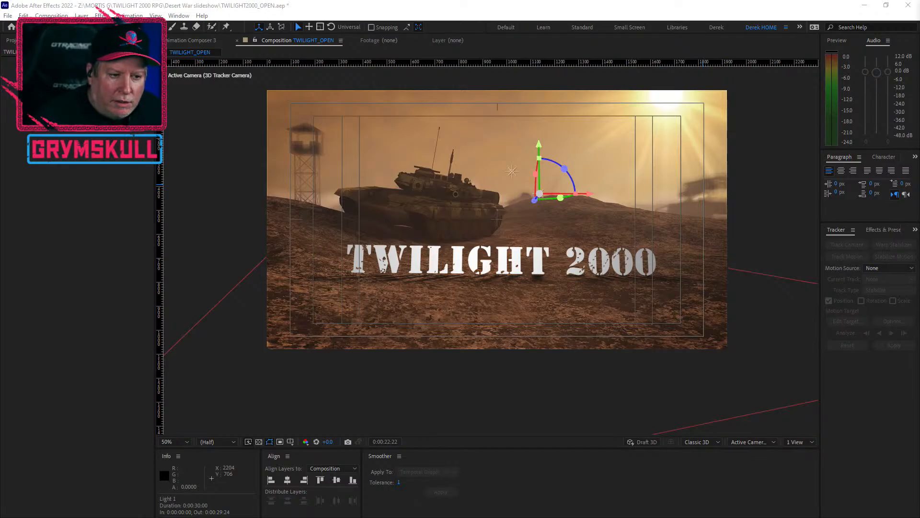
key(F2)
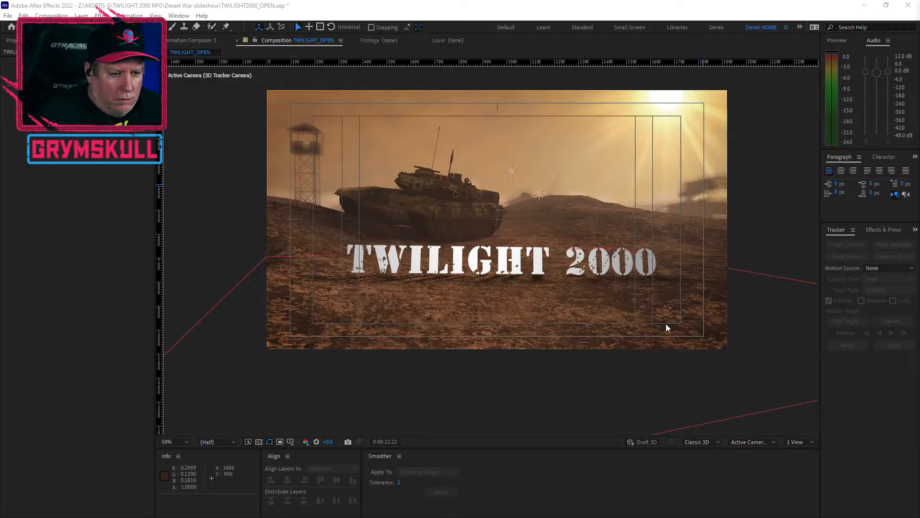
Move the title's anchor point to the middle of its bottom edge and slightly adjust the title's orientation
click(506, 264)
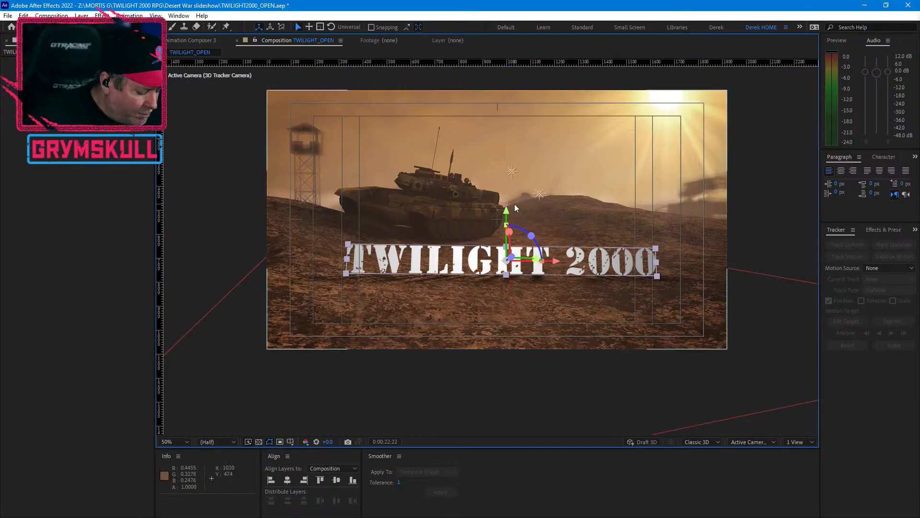
drag(507, 211, 507, 224)
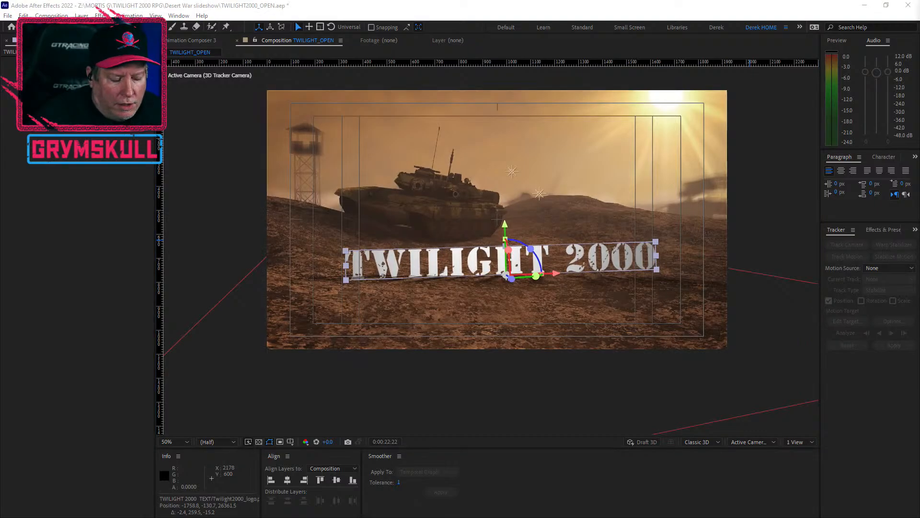
key(ctrl+z)
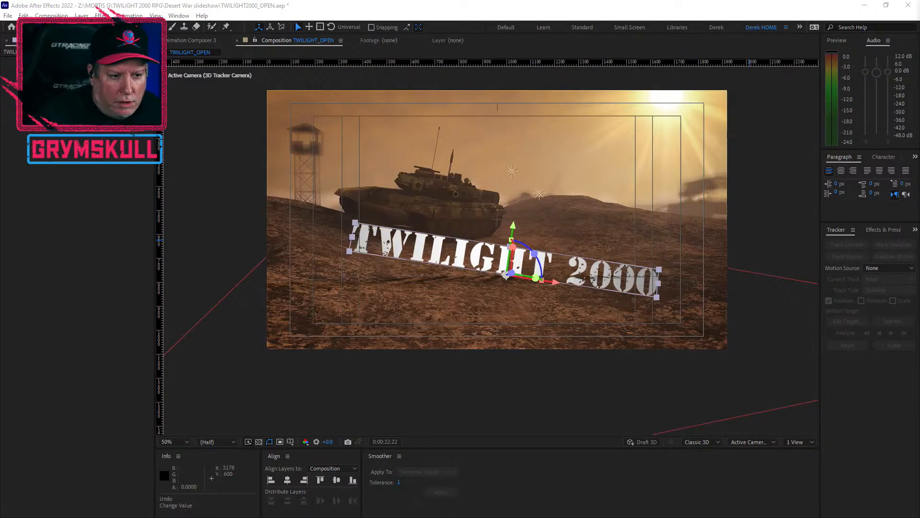
key(ctrl+z)
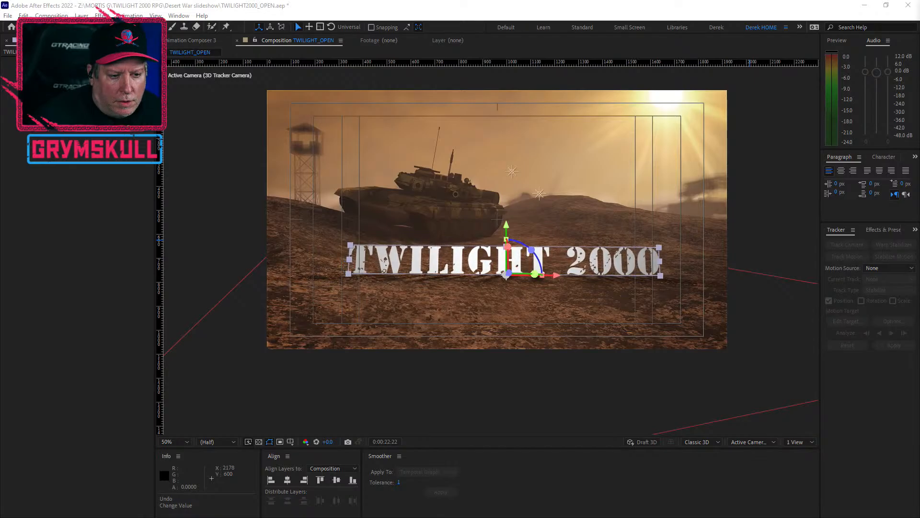
key(w)
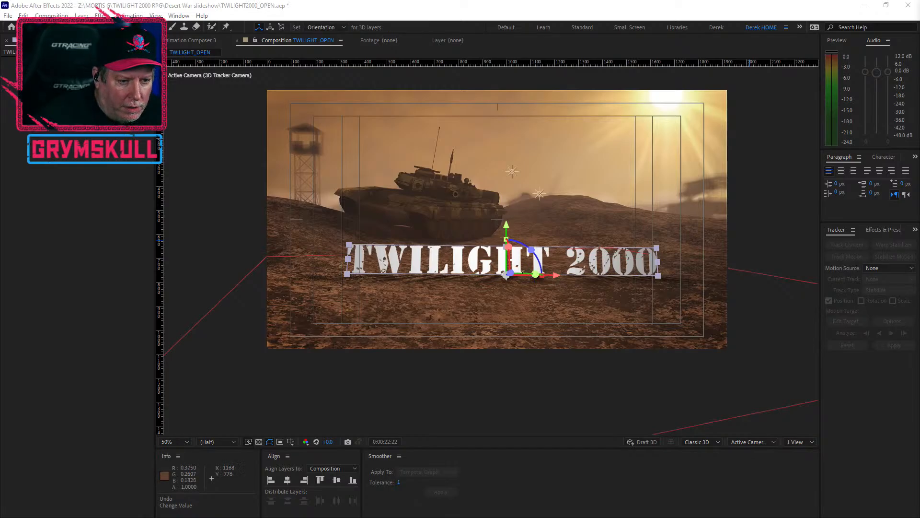
drag(510, 260, 513, 266)
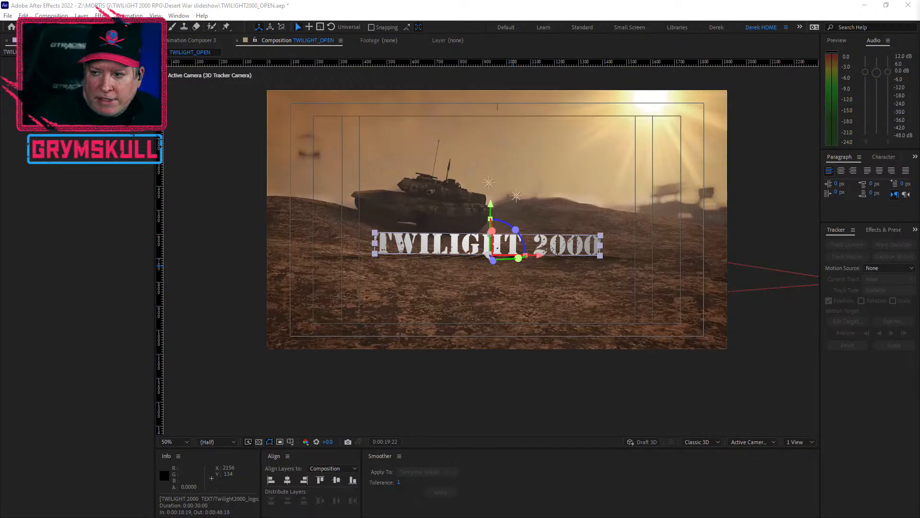
Set the work area from 0:00:18:04 to 0:00:29:24 around the title section and save the project
key(i)
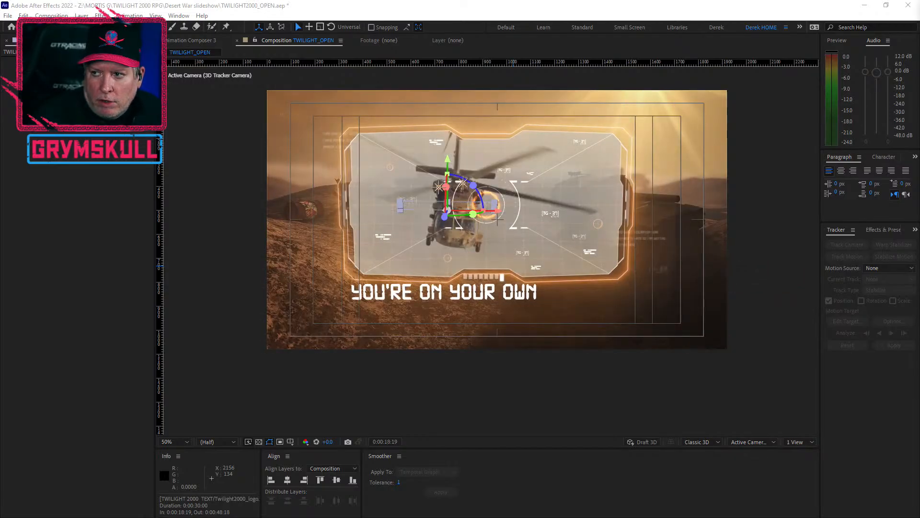
key(Page_Down)
key(Page_Down)
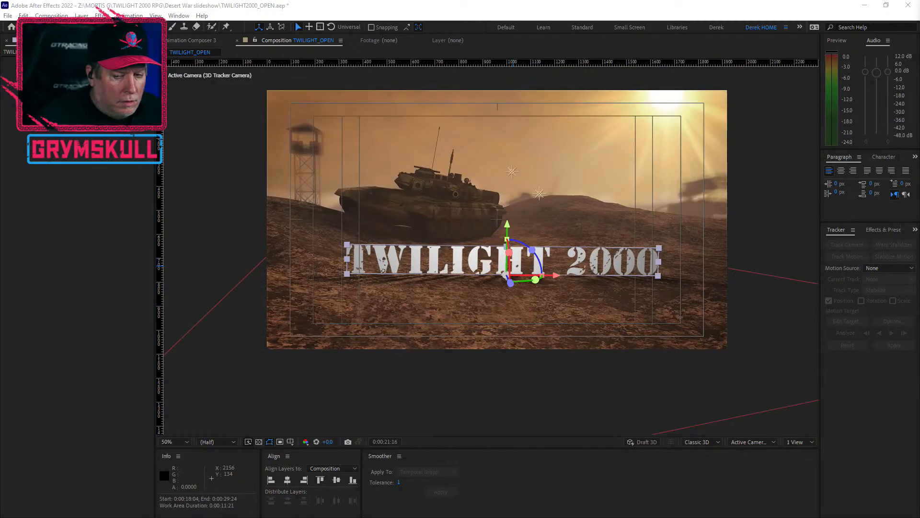
key(F2)
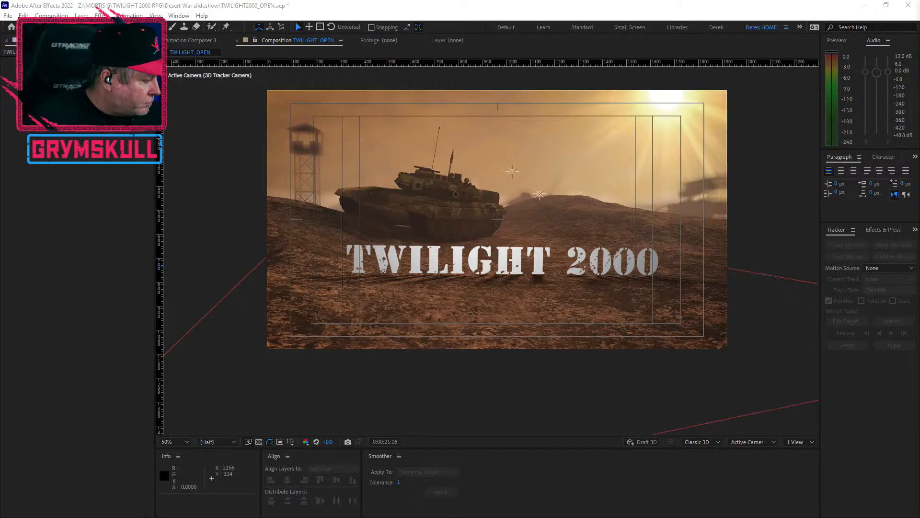
click(494, 9)
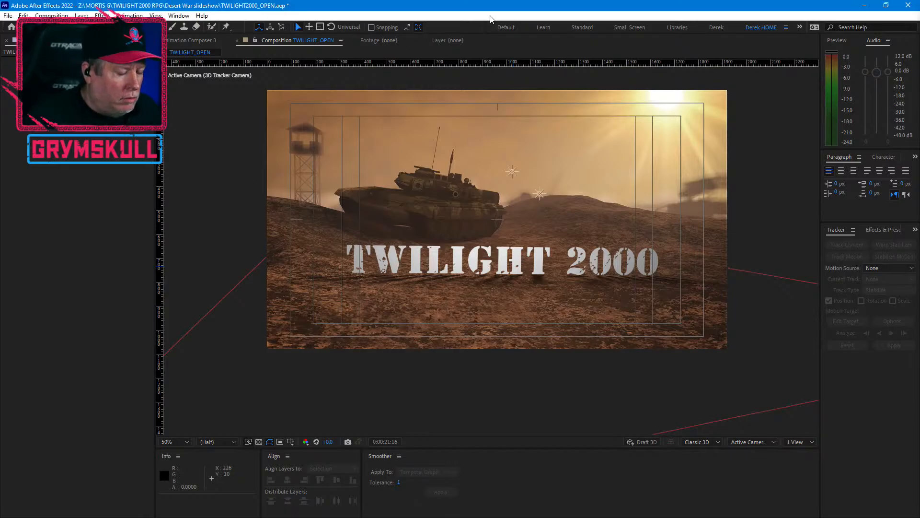
key(ctrl+s)
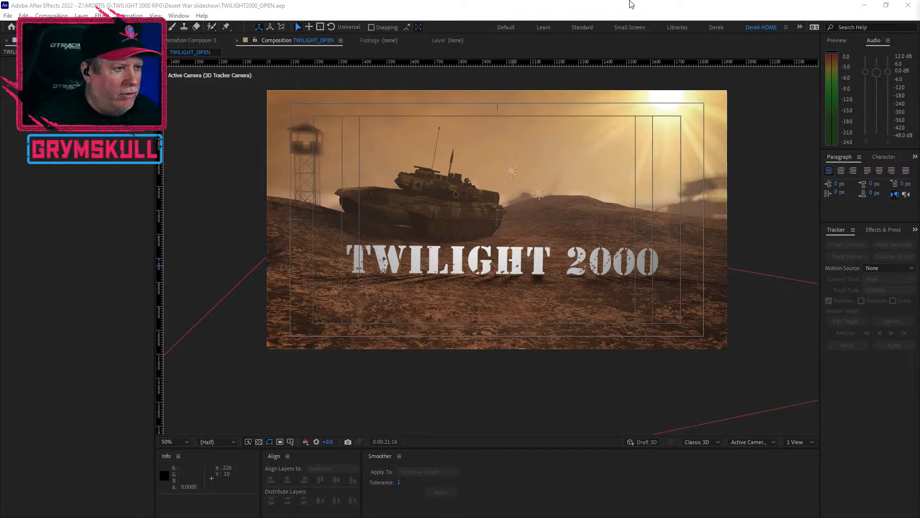
Add the MG LOGO/Twilight2000_logo.psd layer to the composition above the title at about 1270, 294 and save the project
click(148, 40)
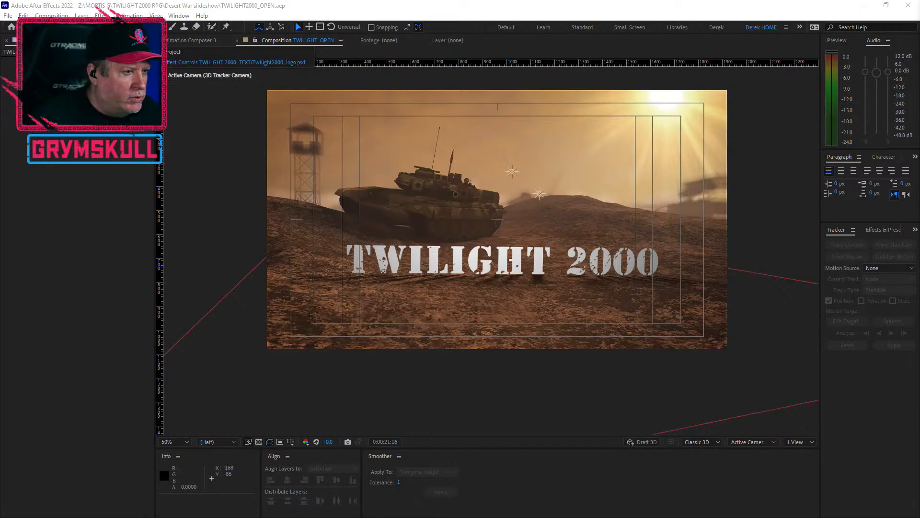
click(168, 53)
click(49, 244)
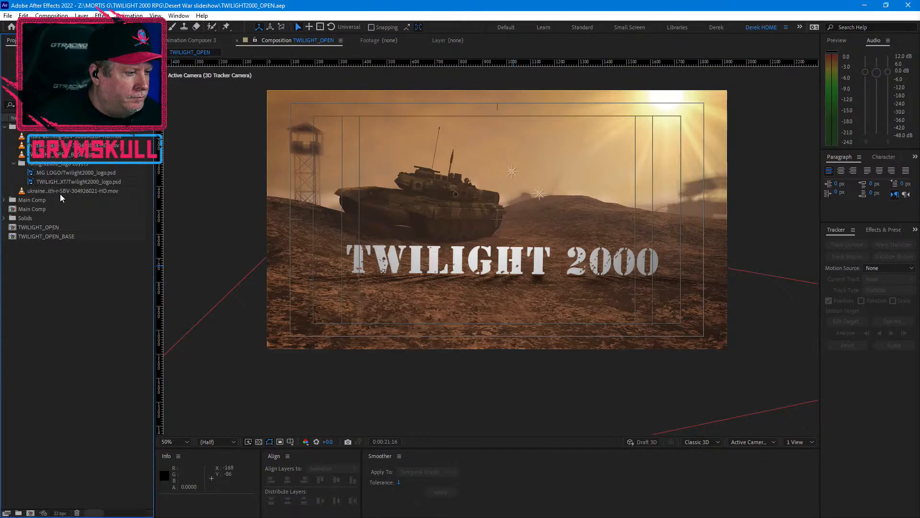
drag(69, 173, 505, 193)
drag(652, 247, 603, 155)
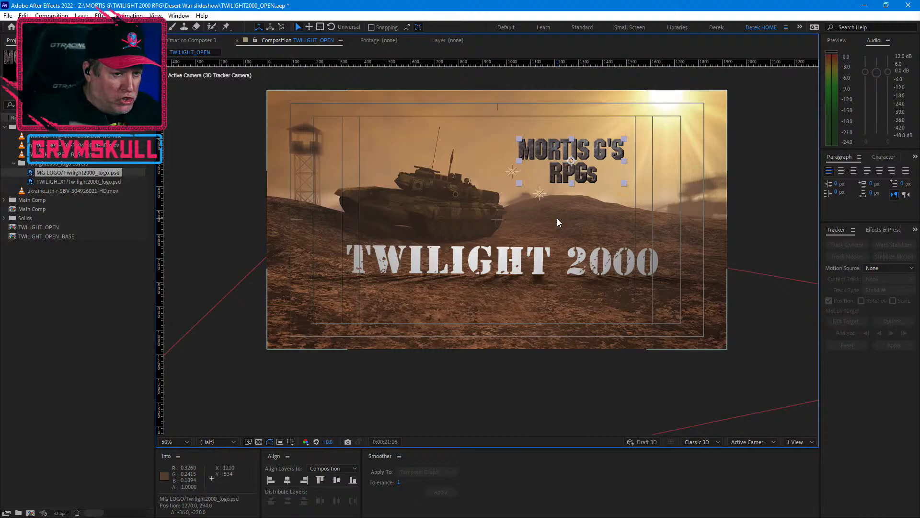
key(ctrl+s)
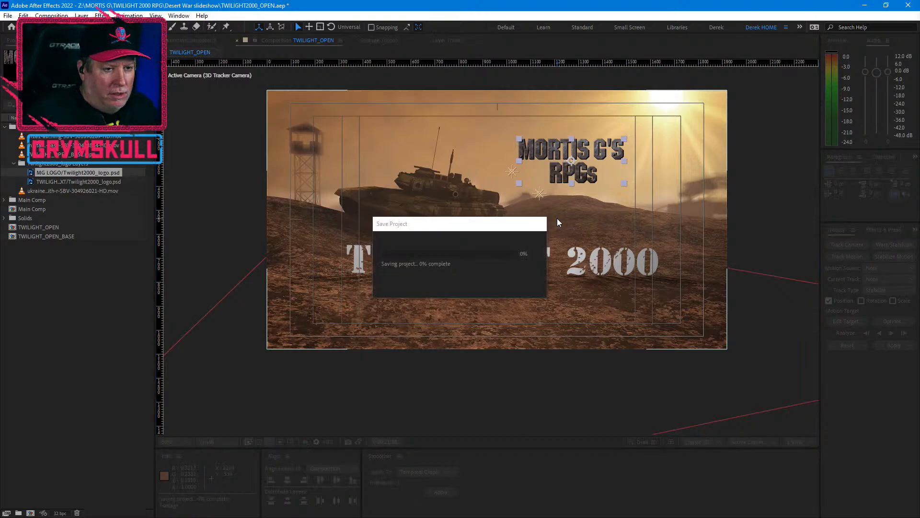